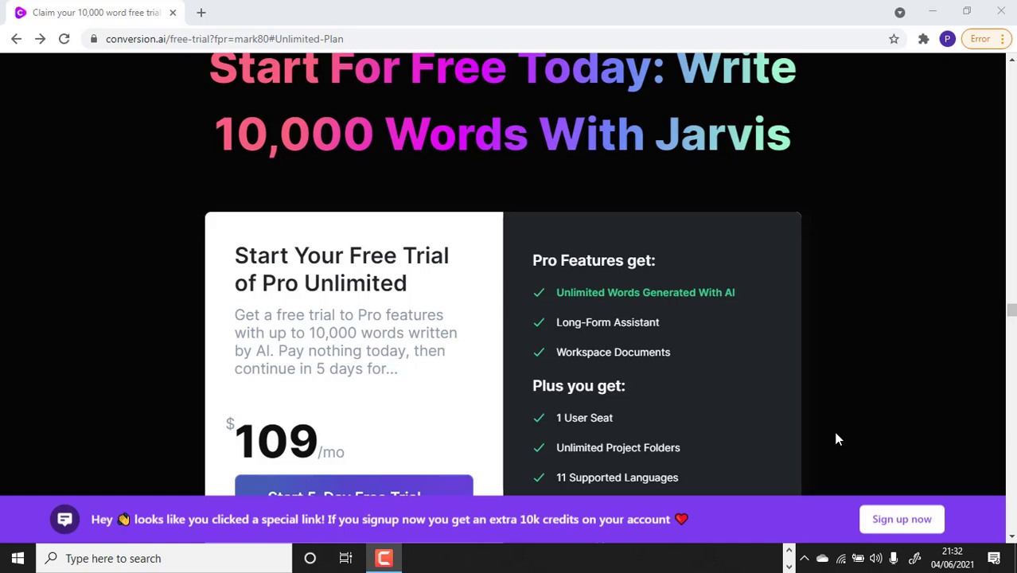
Start the 5-day free trial sign-up and replace the prefilled first and last name with your own.
{"action": "scroll", "coordinate": [837, 358], "scroll_direction": "down", "scroll_amount": 1}
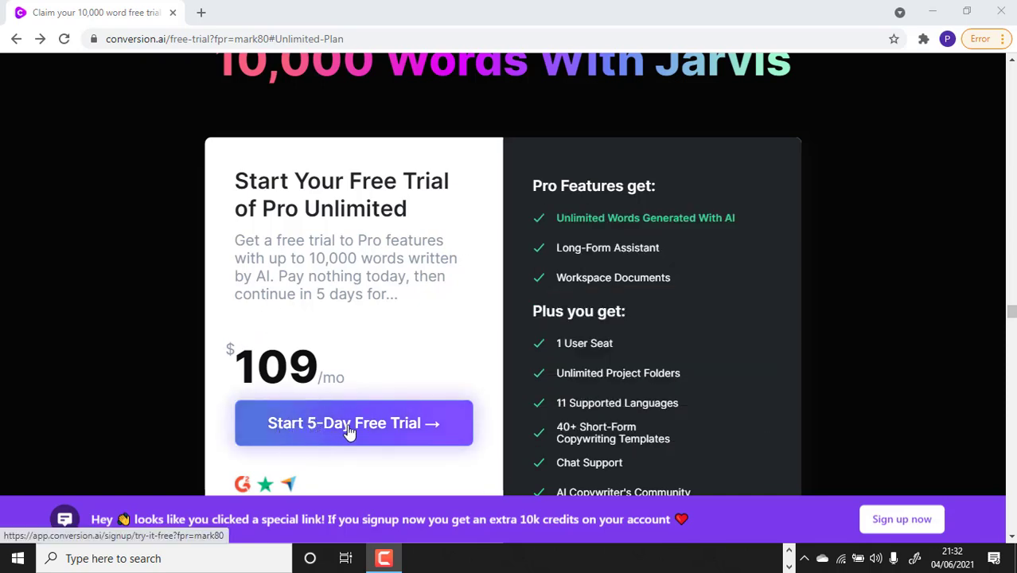
{"action": "left_click", "coordinate": [377, 429]}
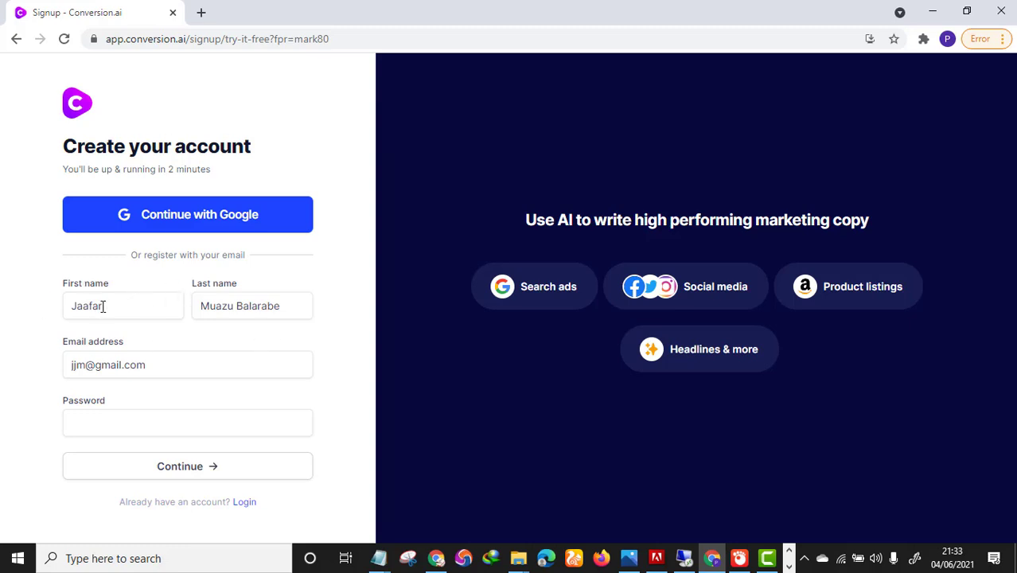
{"action": "left_click_drag", "start_coordinate": [121, 304], "coordinate": [73, 293]}
{"action": "type", "text": "Jaafar"}
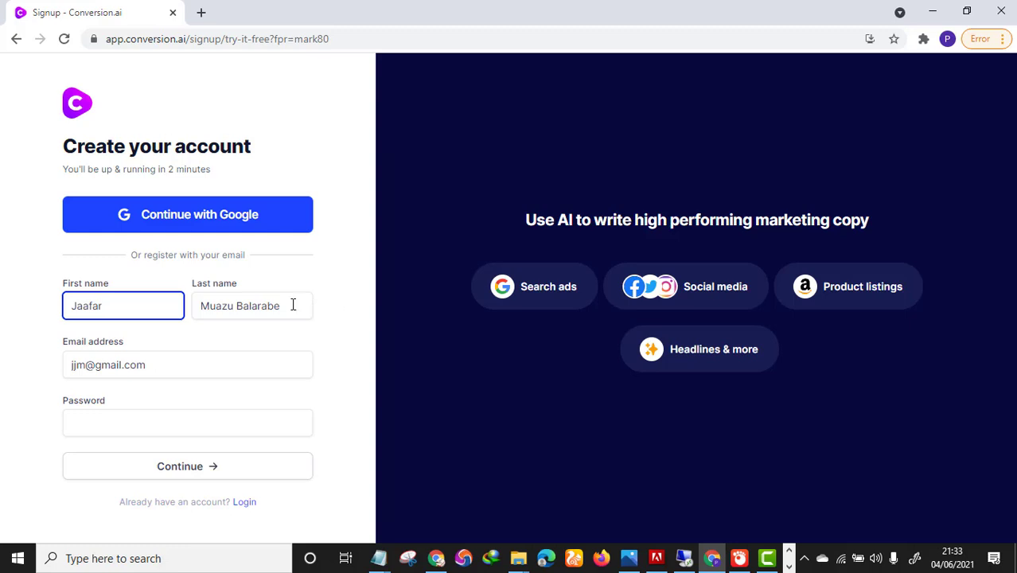
{"action": "left_click_drag", "start_coordinate": [292, 303], "coordinate": [179, 309]}
{"action": "left_click_drag", "start_coordinate": [277, 304], "coordinate": [200, 305]}
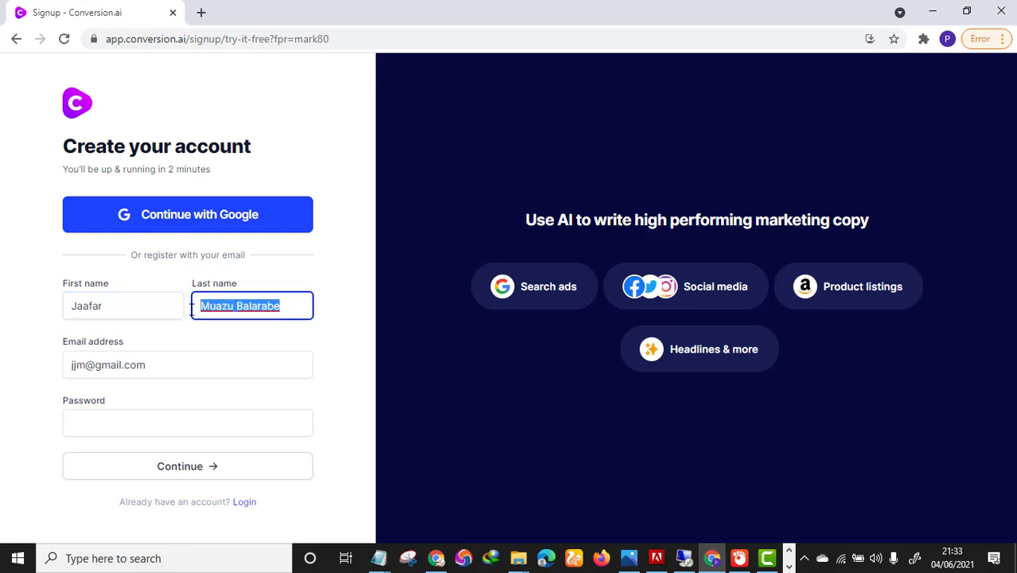
{"action": "type", "text": "h"}
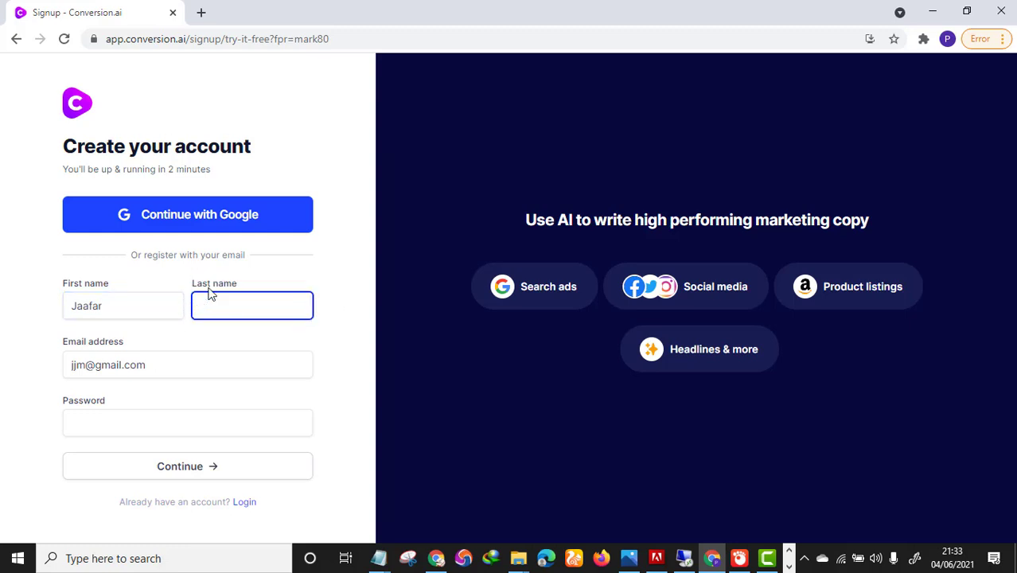
{"action": "type", "text": "Hustle"}
Replace the prefilled e-mail with your own address, enter an account password and submit.
{"action": "left_click_drag", "start_coordinate": [182, 363], "coordinate": [54, 363]}
{"action": "key", "text": "BackSpace"}
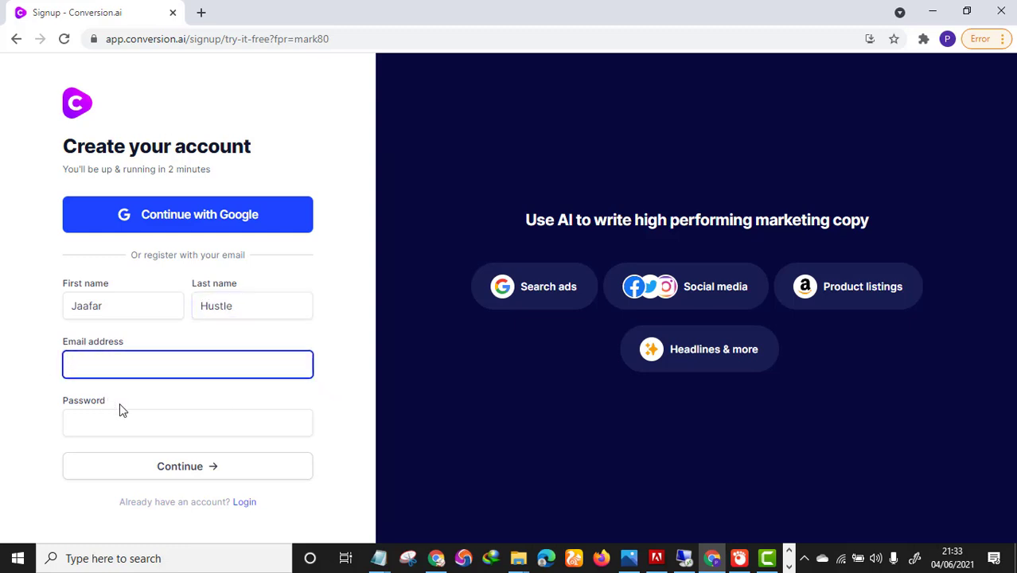
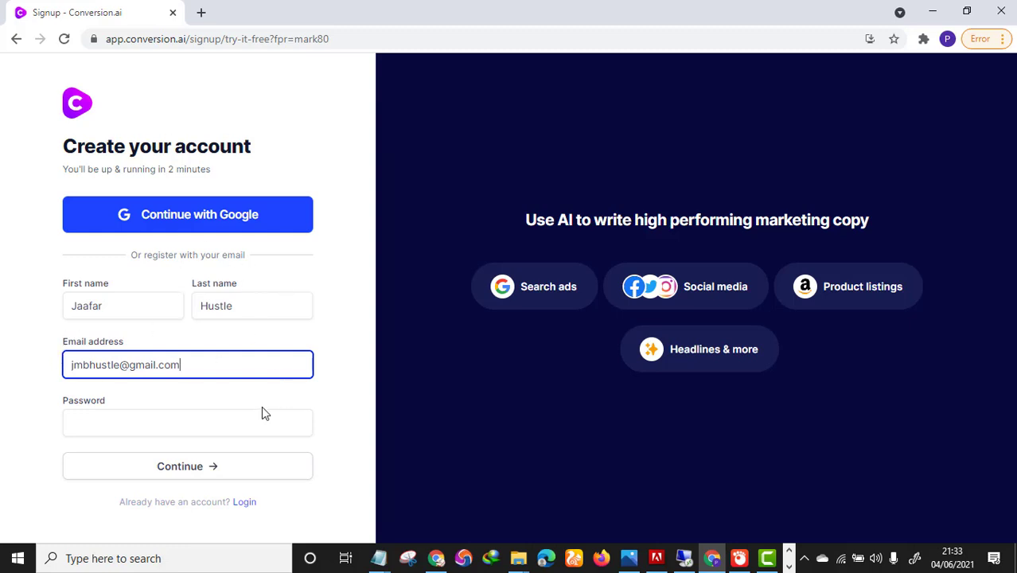
{"action": "left_click", "coordinate": [106, 422]}
{"action": "type", "text": "••••••"}
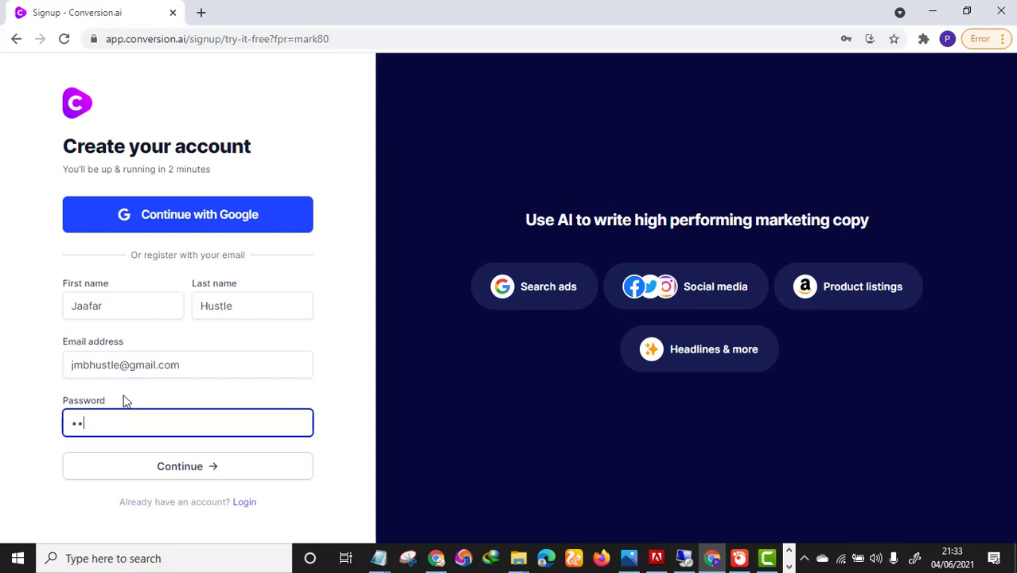
{"action": "type", "text": "•••••"}
{"action": "left_click", "coordinate": [190, 477]}
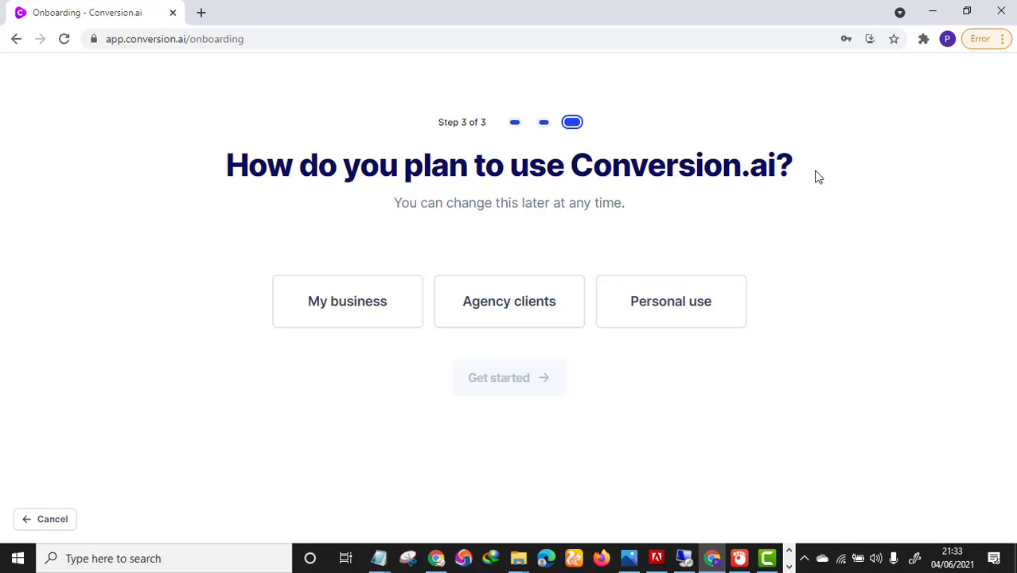
Choose My business use, get started, and scroll to the Starter ($29/mo) and Pro Unlimited ($109/mo) plans.
{"action": "left_click", "coordinate": [338, 301]}
{"action": "left_click", "coordinate": [494, 382]}
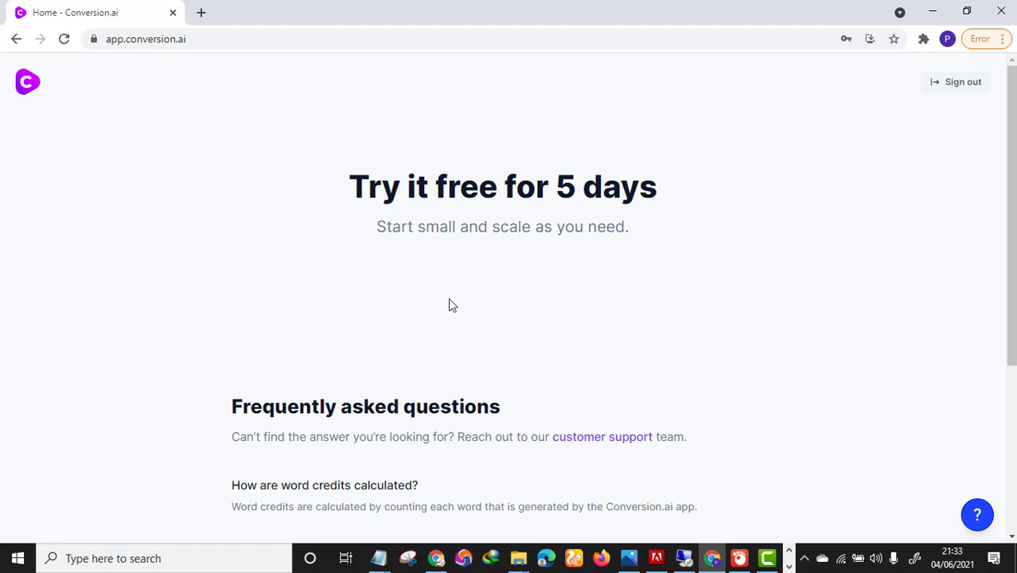
{"action": "scroll", "coordinate": [553, 200], "scroll_direction": "down", "scroll_amount": 1}
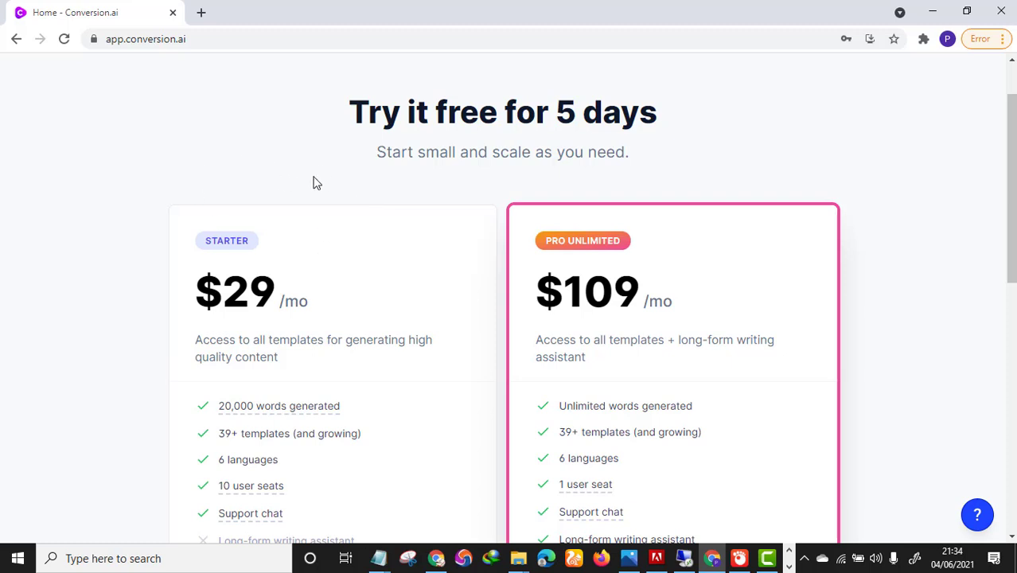
{"action": "scroll", "coordinate": [274, 359], "scroll_direction": "down", "scroll_amount": 1}
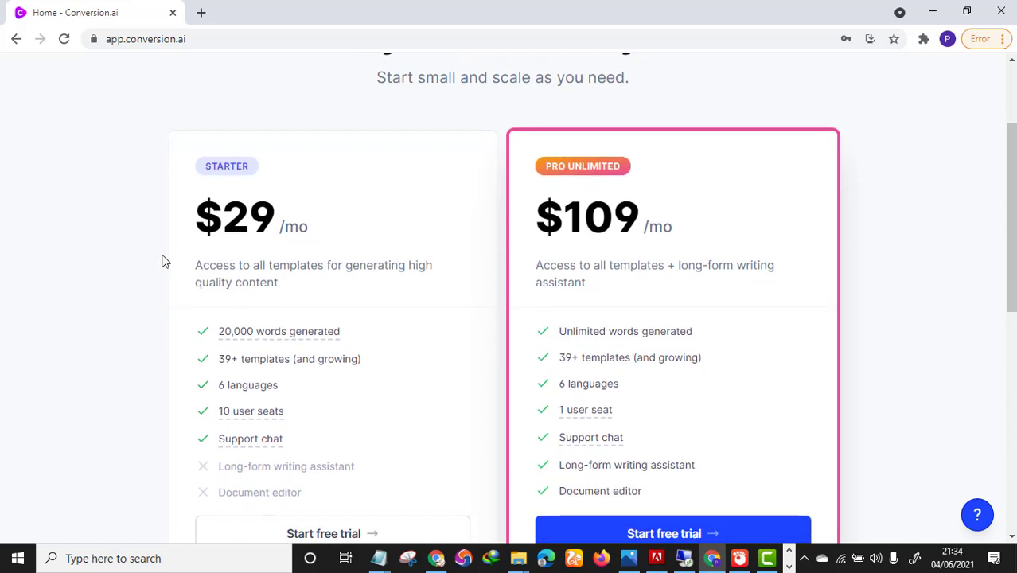
{"action": "scroll", "coordinate": [256, 268], "scroll_direction": "down", "scroll_amount": 2}
{"action": "mouse_move", "coordinate": [280, 179]}
{"action": "scroll", "coordinate": [280, 179], "scroll_direction": "up", "scroll_amount": 1}
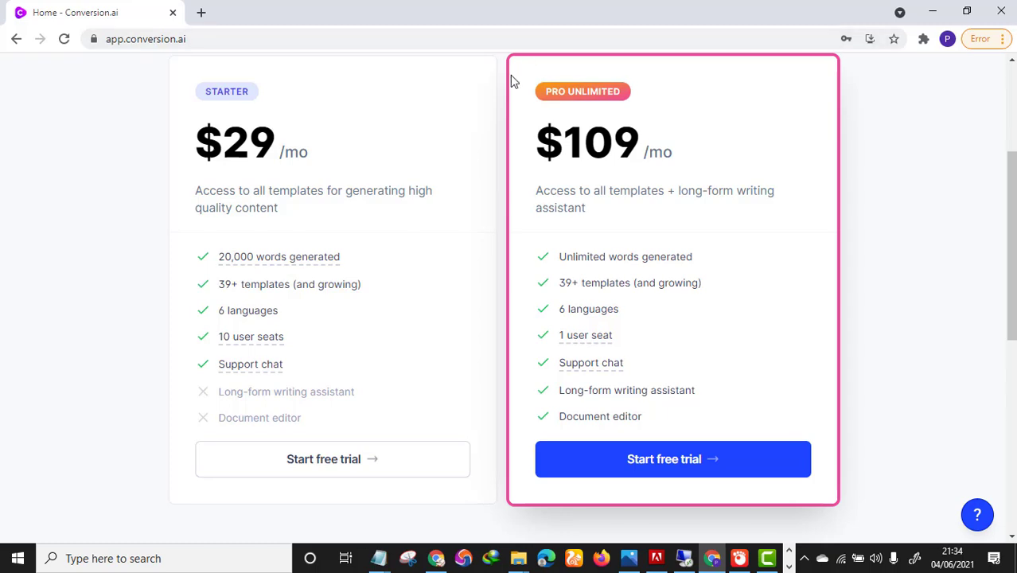
Start the Pro Unlimited trial and bring up Stripe card details, keeping the country as Uganda.
{"action": "left_click", "coordinate": [673, 470]}
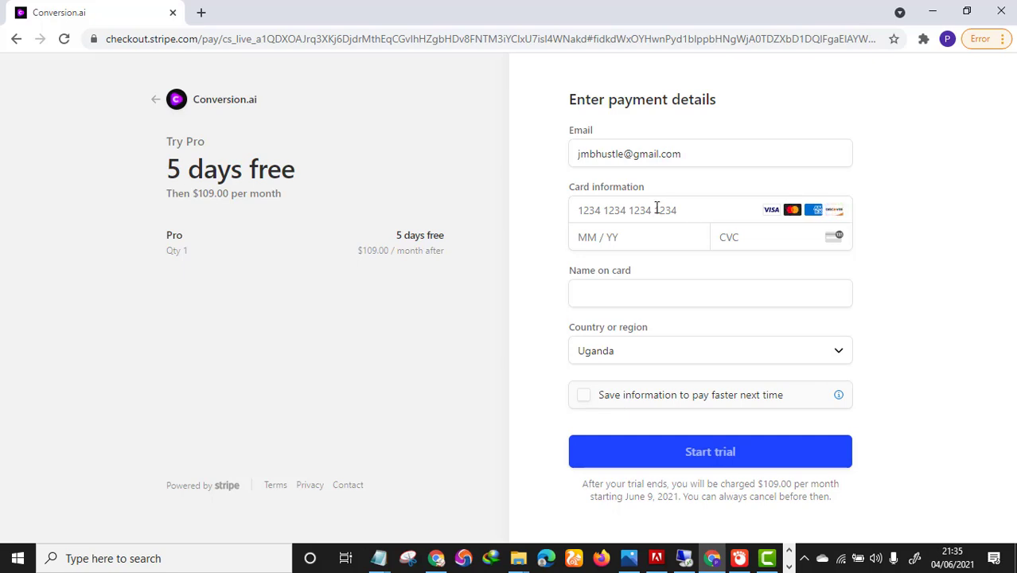
{"action": "left_click", "coordinate": [589, 210]}
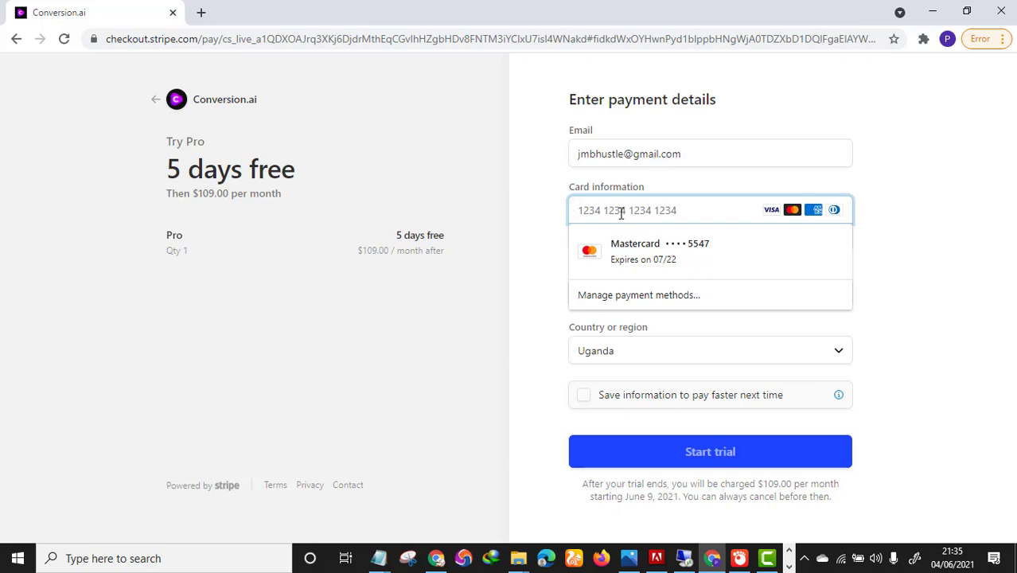
{"action": "left_click", "coordinate": [946, 239]}
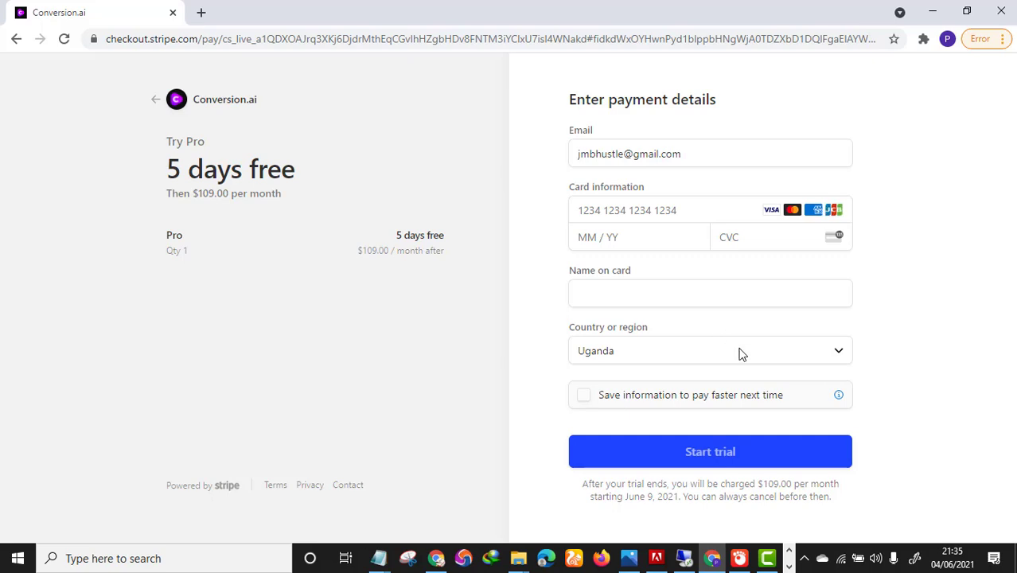
{"action": "left_click", "coordinate": [802, 355]}
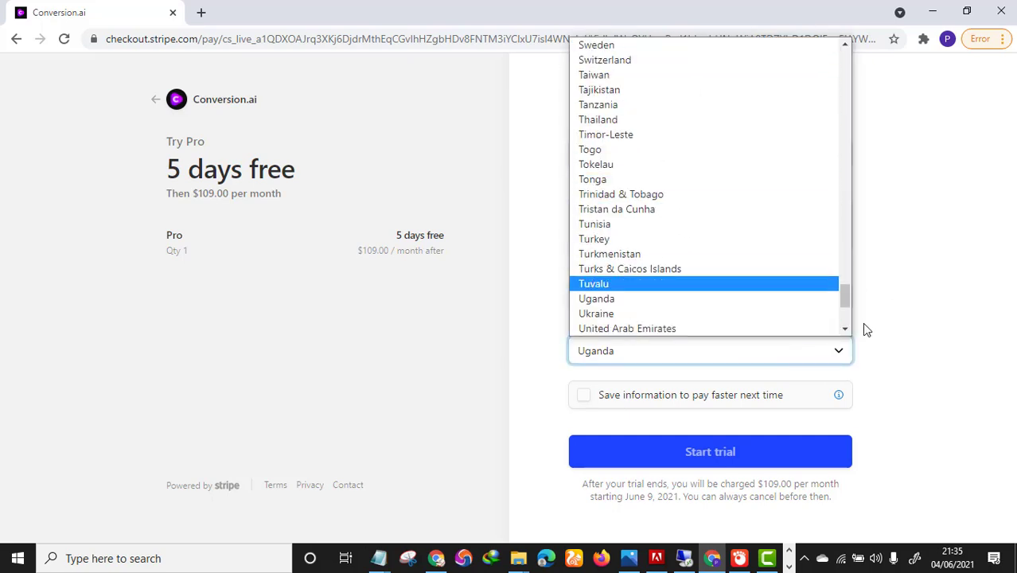
{"action": "left_click", "coordinate": [909, 331]}
{"action": "left_click", "coordinate": [908, 331]}
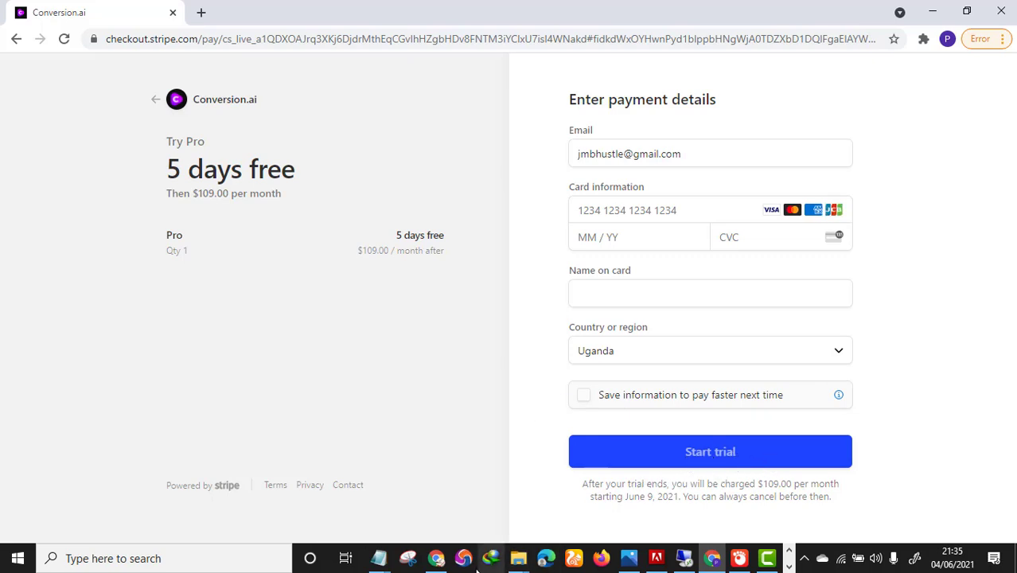
Switch to the existing account's dashboard window and open Templates, scrolling down to the template cards.
{"action": "left_click", "coordinate": [436, 559]}
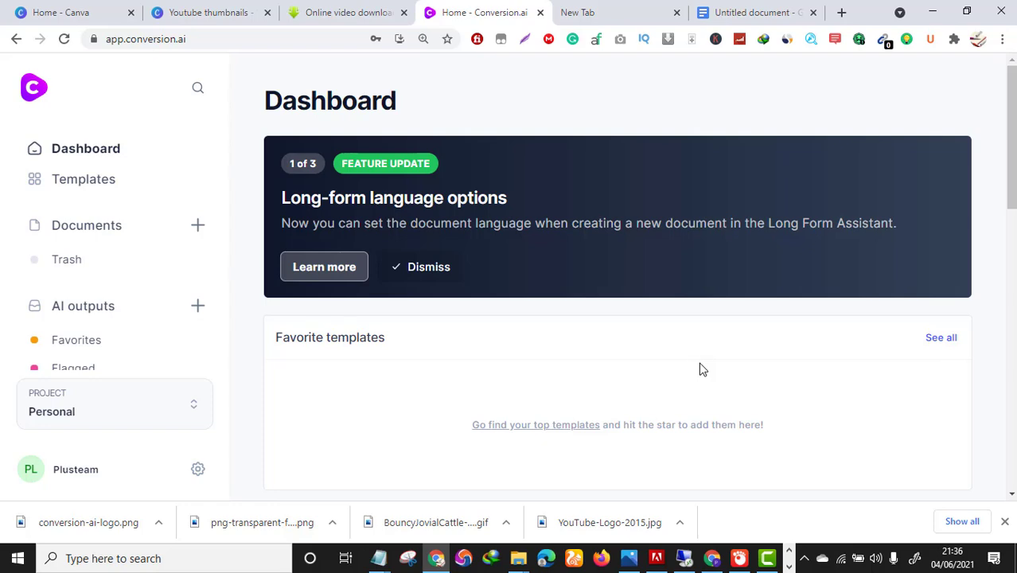
{"action": "scroll", "coordinate": [901, 357], "scroll_direction": "down", "scroll_amount": 1}
{"action": "scroll", "coordinate": [904, 358], "scroll_direction": "up", "scroll_amount": 1}
{"action": "left_click", "coordinate": [97, 184]}
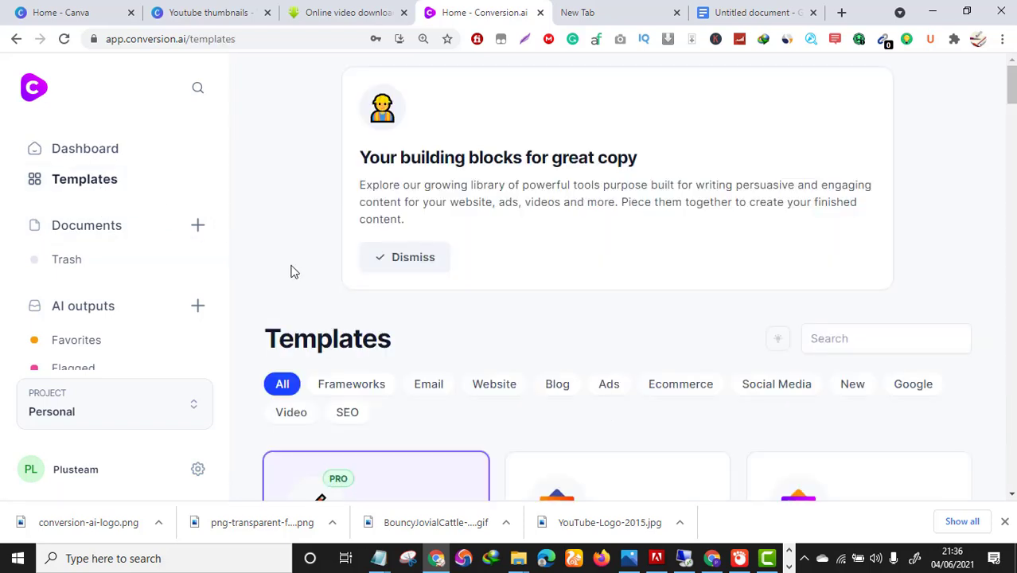
{"action": "scroll", "coordinate": [346, 253], "scroll_direction": "down", "scroll_amount": 1}
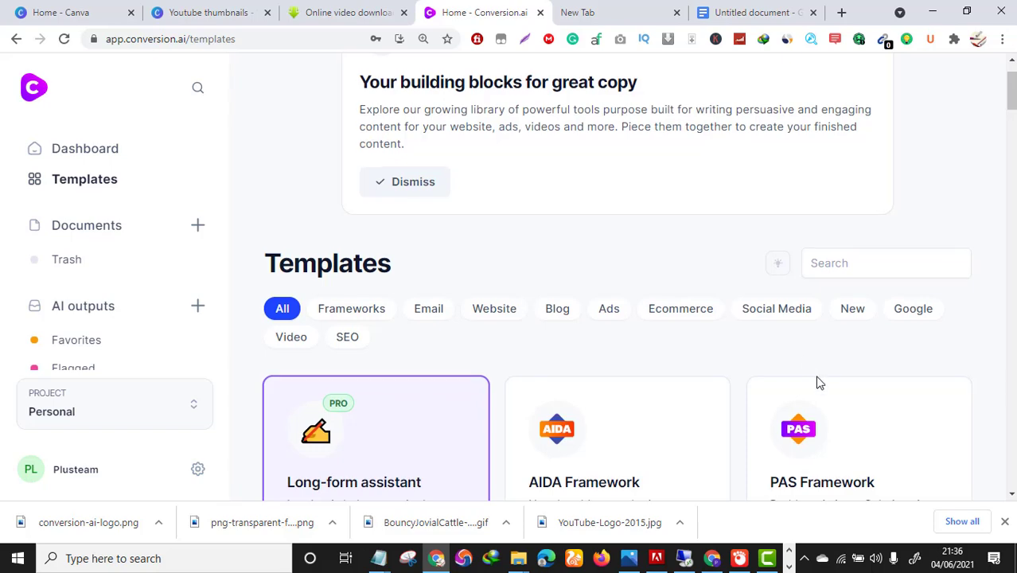
{"action": "scroll", "coordinate": [818, 382], "scroll_direction": "down", "scroll_amount": 2}
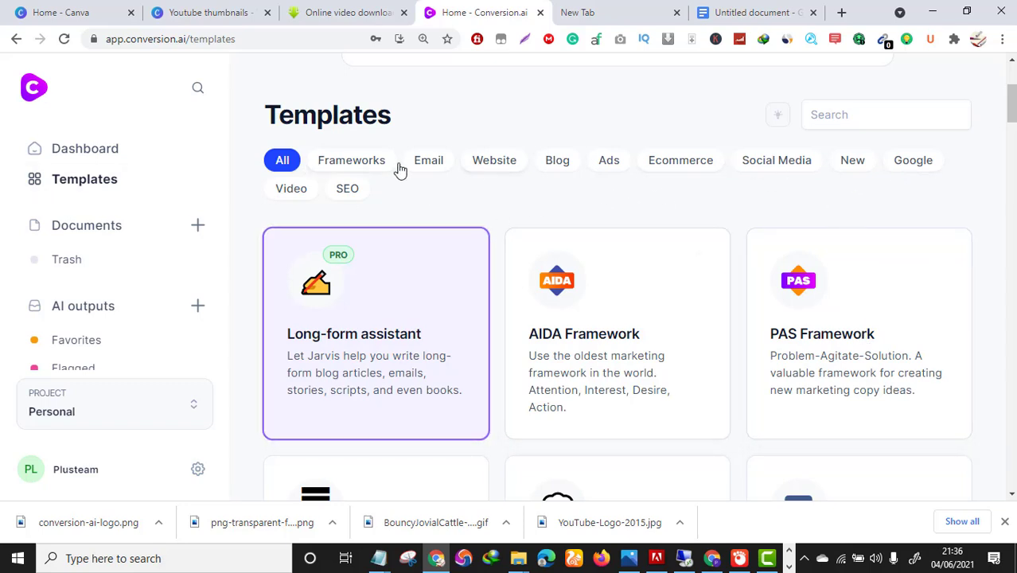
Filter the templates by Google, Social Media, Ecommerce and Ads in turn.
{"action": "left_click", "coordinate": [915, 175]}
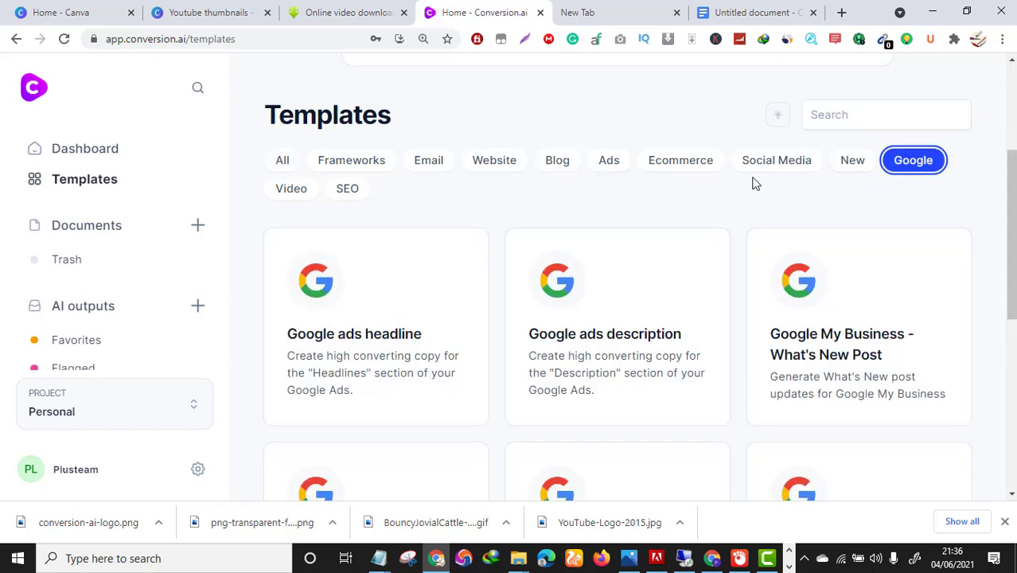
{"action": "left_click", "coordinate": [777, 163]}
{"action": "scroll", "coordinate": [545, 421], "scroll_direction": "down", "scroll_amount": 4}
{"action": "scroll", "coordinate": [617, 432], "scroll_direction": "up", "scroll_amount": 1}
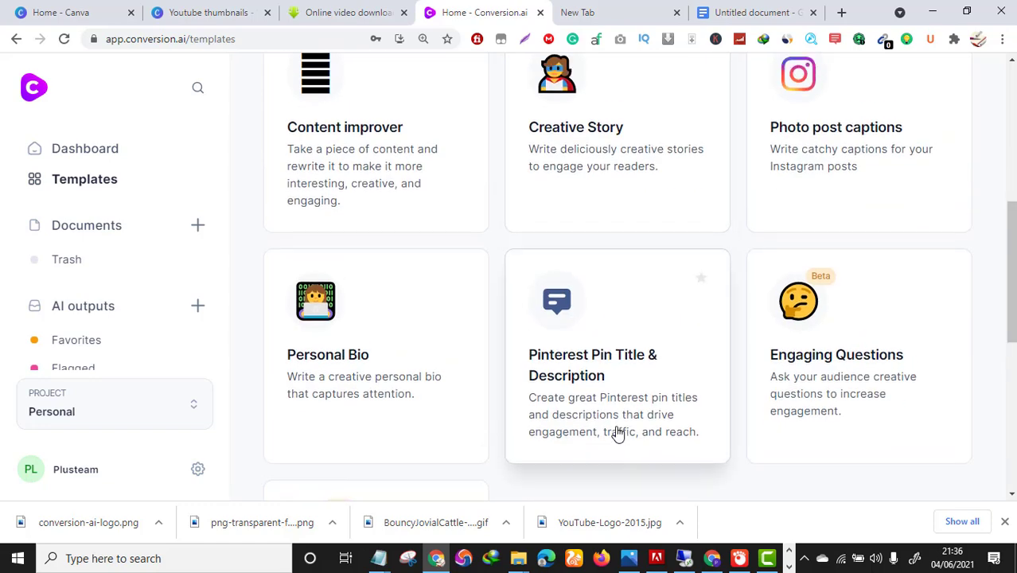
{"action": "scroll", "coordinate": [617, 432], "scroll_direction": "down", "scroll_amount": 5}
{"action": "scroll", "coordinate": [586, 261], "scroll_direction": "up", "scroll_amount": 6}
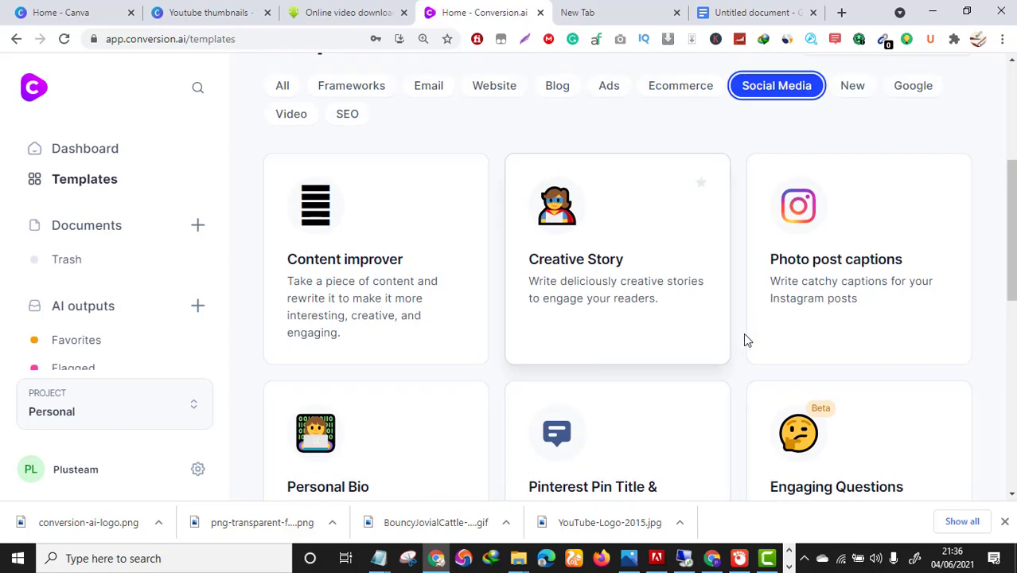
{"action": "scroll", "coordinate": [779, 341], "scroll_direction": "up", "scroll_amount": 3}
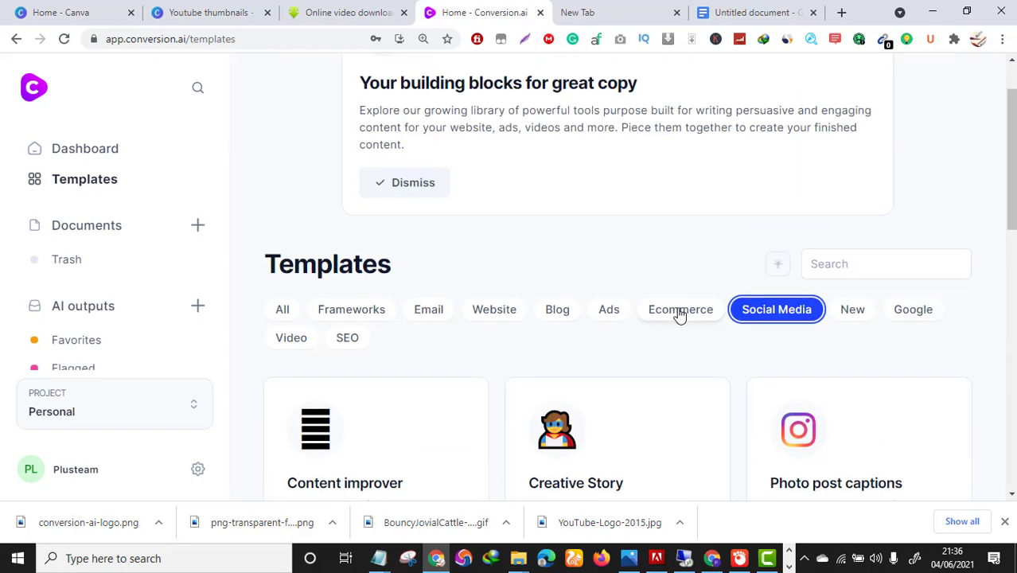
{"action": "left_click", "coordinate": [679, 315]}
{"action": "scroll", "coordinate": [663, 352], "scroll_direction": "down", "scroll_amount": 5}
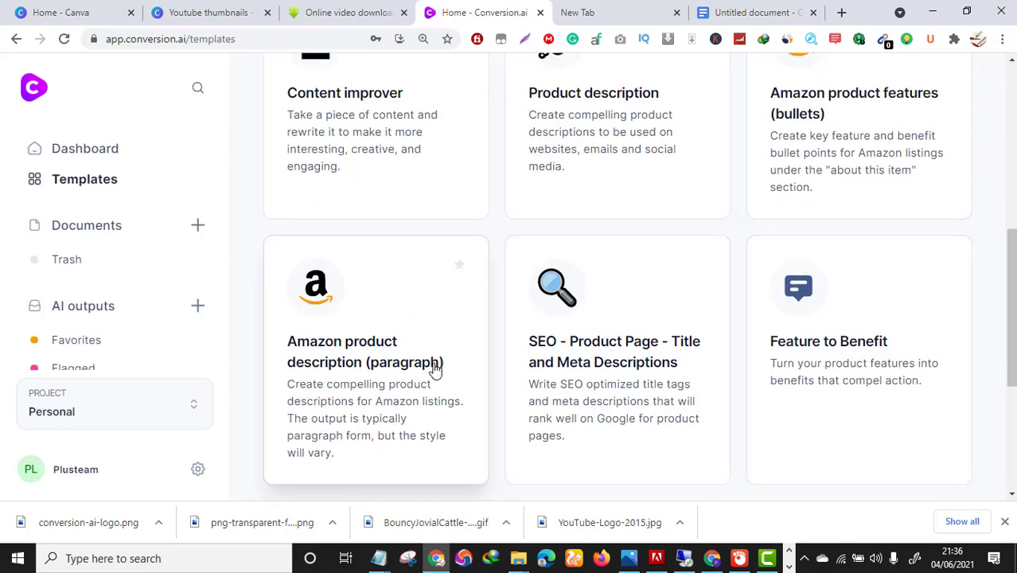
{"action": "scroll", "coordinate": [556, 344], "scroll_direction": "up", "scroll_amount": 4}
{"action": "left_click", "coordinate": [611, 242]}
{"action": "scroll", "coordinate": [615, 359], "scroll_direction": "down", "scroll_amount": 1}
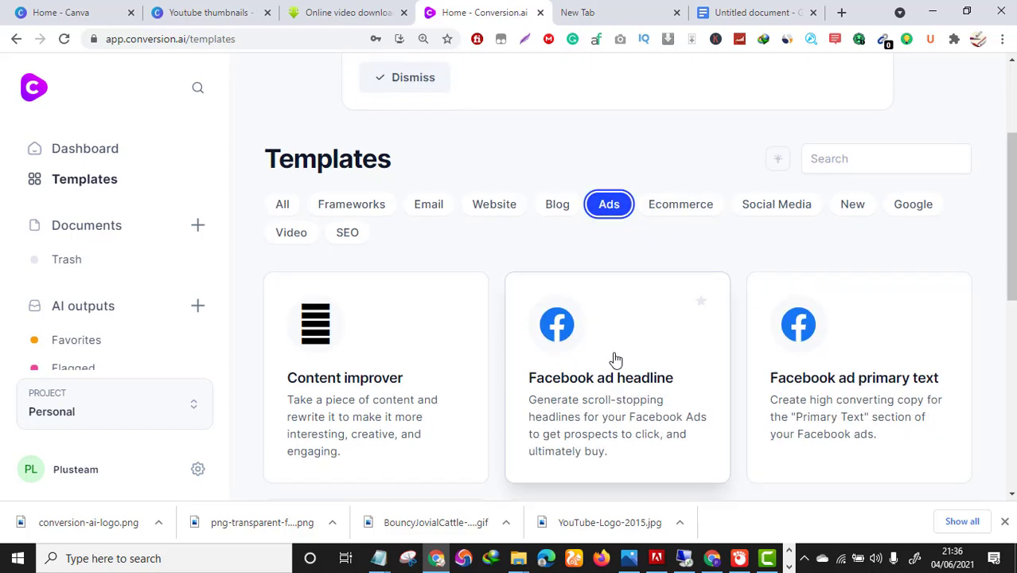
{"action": "scroll", "coordinate": [616, 359], "scroll_direction": "down", "scroll_amount": 2}
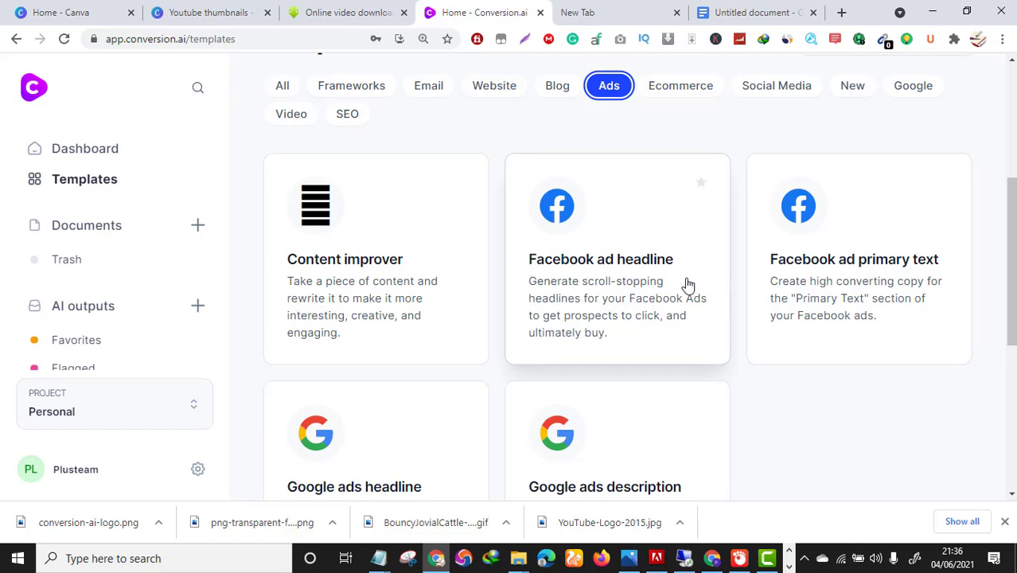
{"action": "scroll", "coordinate": [794, 354], "scroll_direction": "down", "scroll_amount": 1}
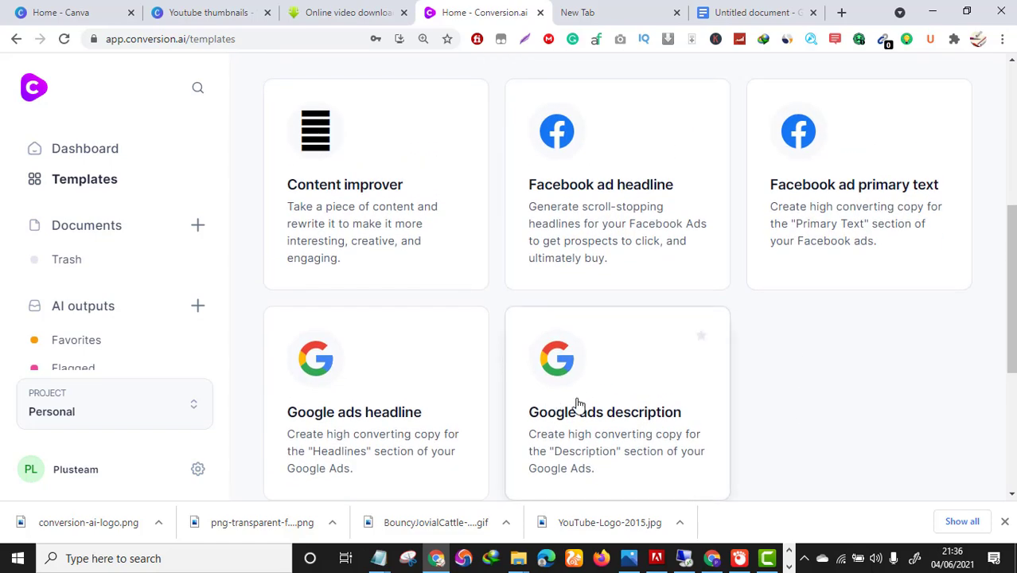
{"action": "scroll", "coordinate": [726, 368], "scroll_direction": "up", "scroll_amount": 2}
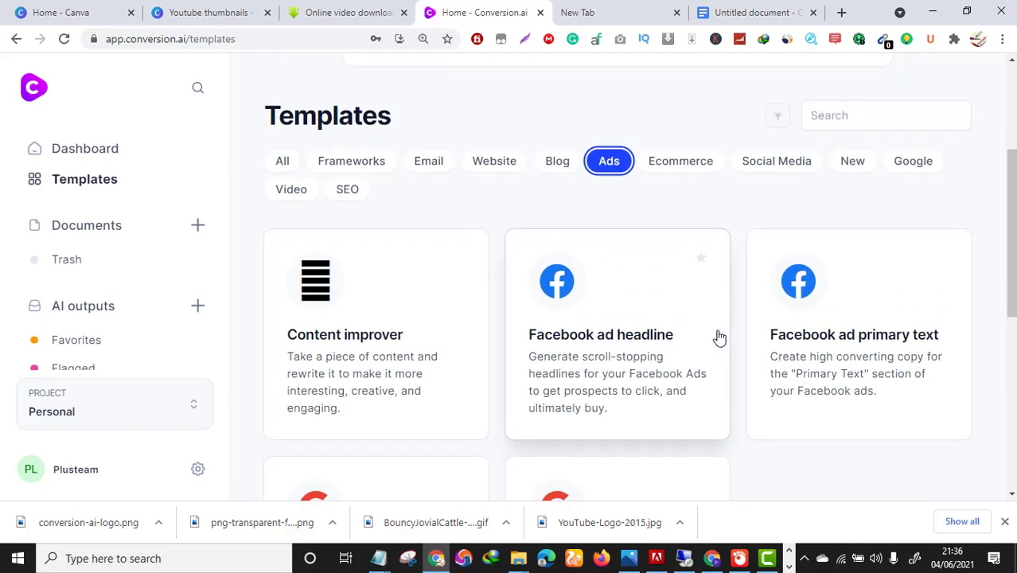
{"action": "scroll", "coordinate": [719, 338], "scroll_direction": "up", "scroll_amount": 1}
Filter the templates by Blog, Website, Email, SEO and Frameworks in turn.
{"action": "left_click", "coordinate": [554, 234]}
{"action": "scroll", "coordinate": [639, 329], "scroll_direction": "down", "scroll_amount": 2}
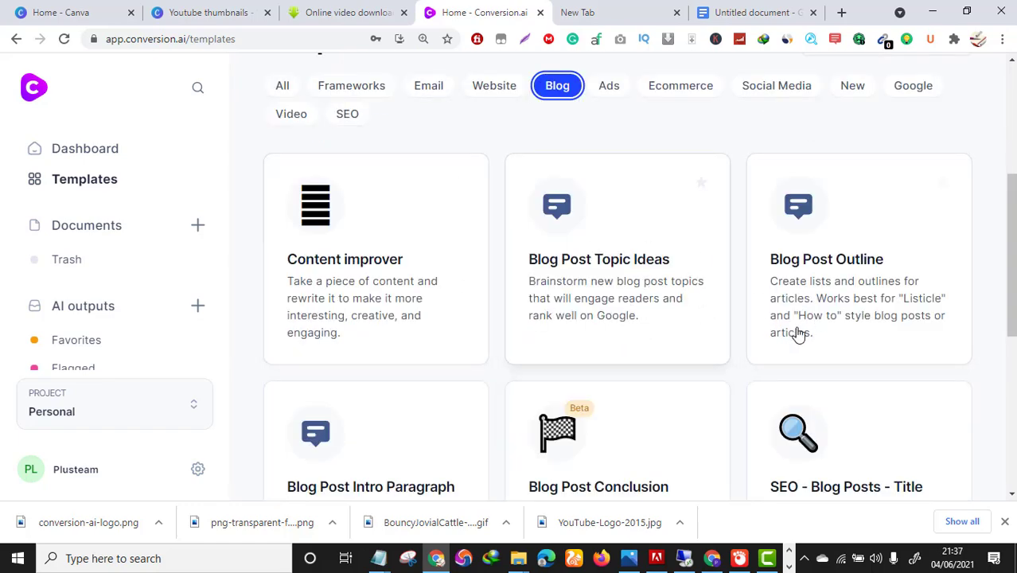
{"action": "scroll", "coordinate": [749, 318], "scroll_direction": "down", "scroll_amount": 2}
{"action": "scroll", "coordinate": [751, 320], "scroll_direction": "up", "scroll_amount": 4}
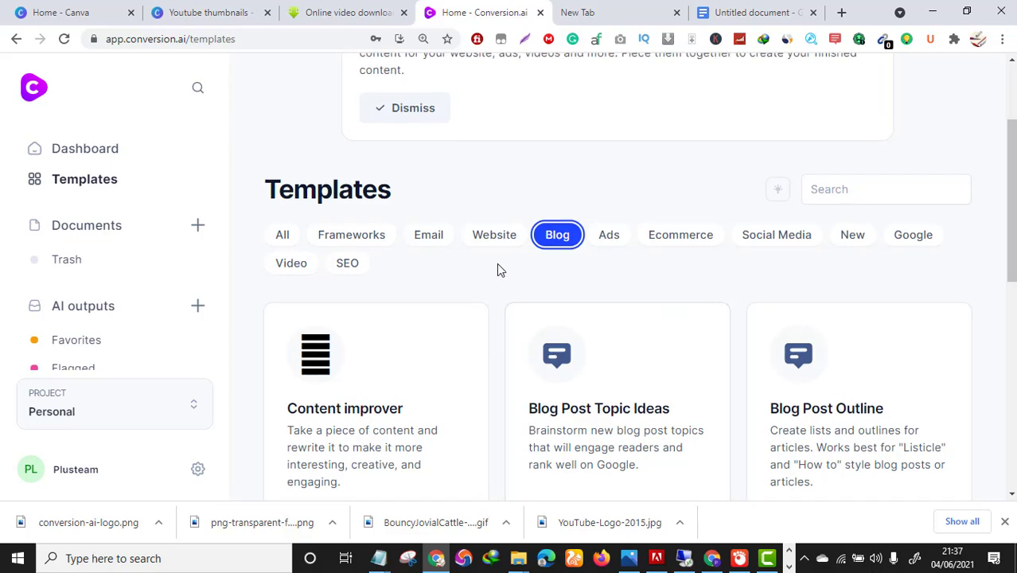
{"action": "left_click", "coordinate": [496, 237]}
{"action": "scroll", "coordinate": [526, 271], "scroll_direction": "down", "scroll_amount": 2}
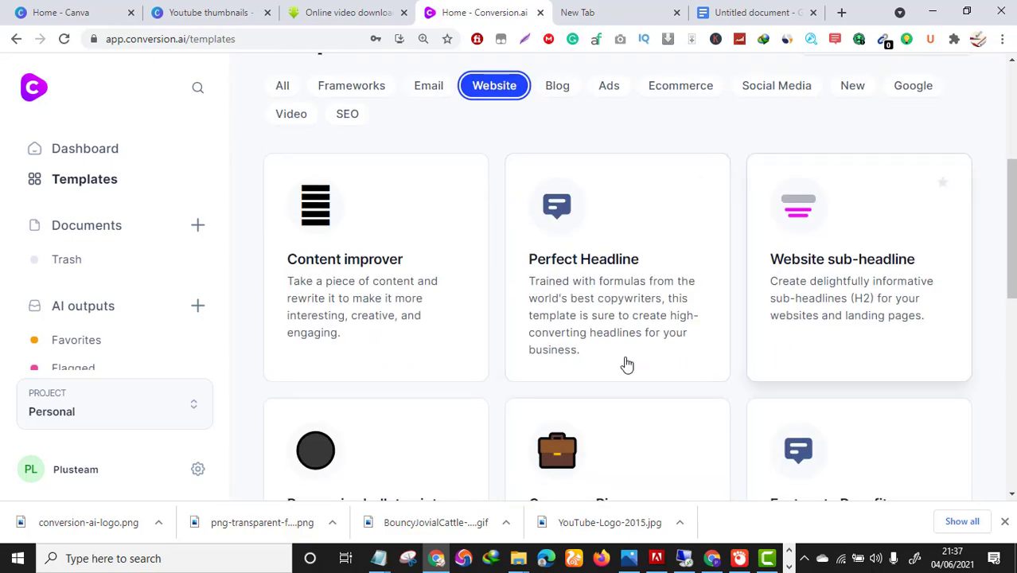
{"action": "scroll", "coordinate": [595, 352], "scroll_direction": "up", "scroll_amount": 3}
{"action": "left_click", "coordinate": [438, 312]}
{"action": "scroll", "coordinate": [368, 207], "scroll_direction": "down", "scroll_amount": 3}
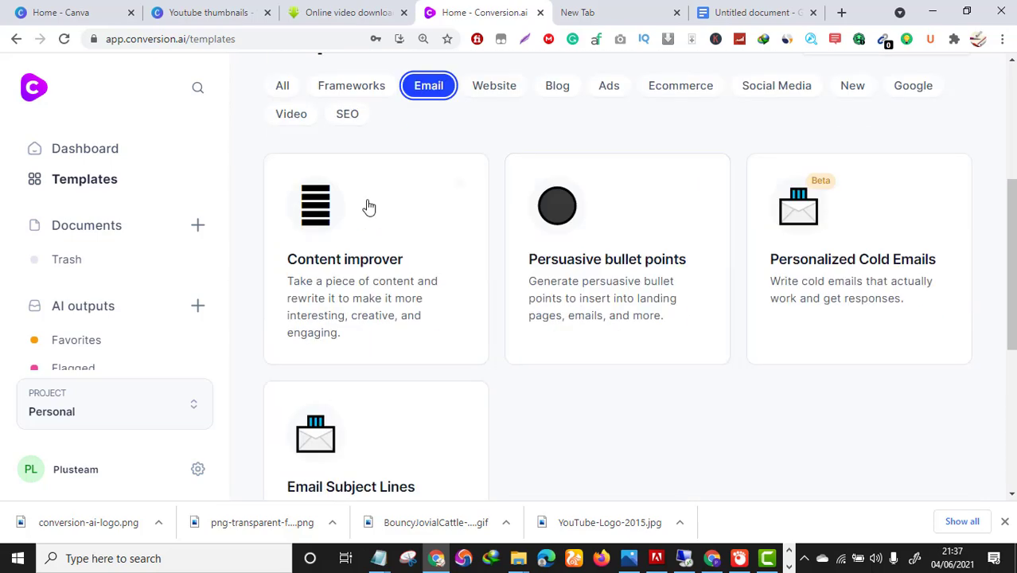
{"action": "left_click", "coordinate": [352, 119]}
{"action": "scroll", "coordinate": [376, 231], "scroll_direction": "up", "scroll_amount": 2}
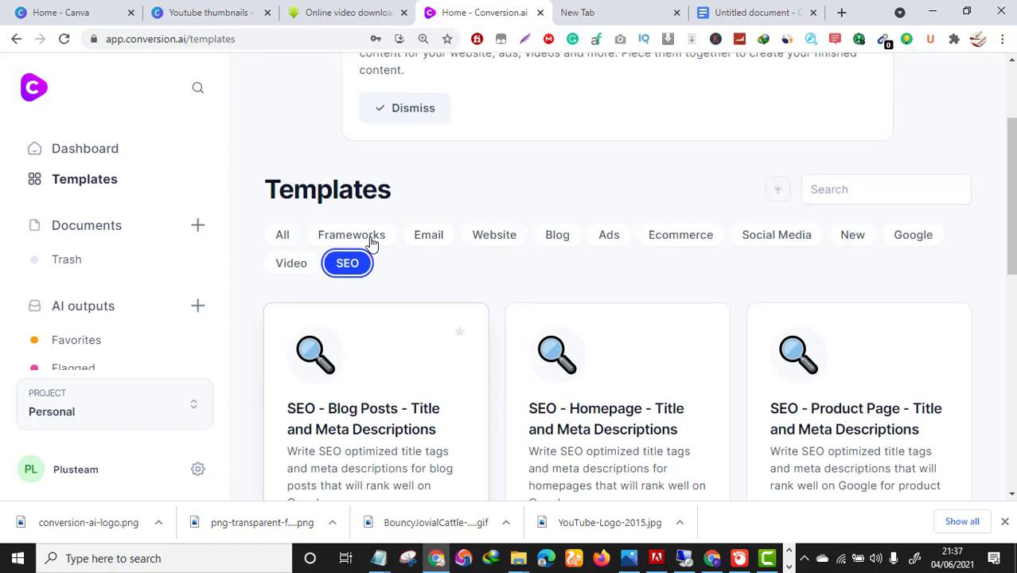
{"action": "left_click", "coordinate": [368, 241]}
{"action": "scroll", "coordinate": [717, 260], "scroll_direction": "down", "scroll_amount": 2}
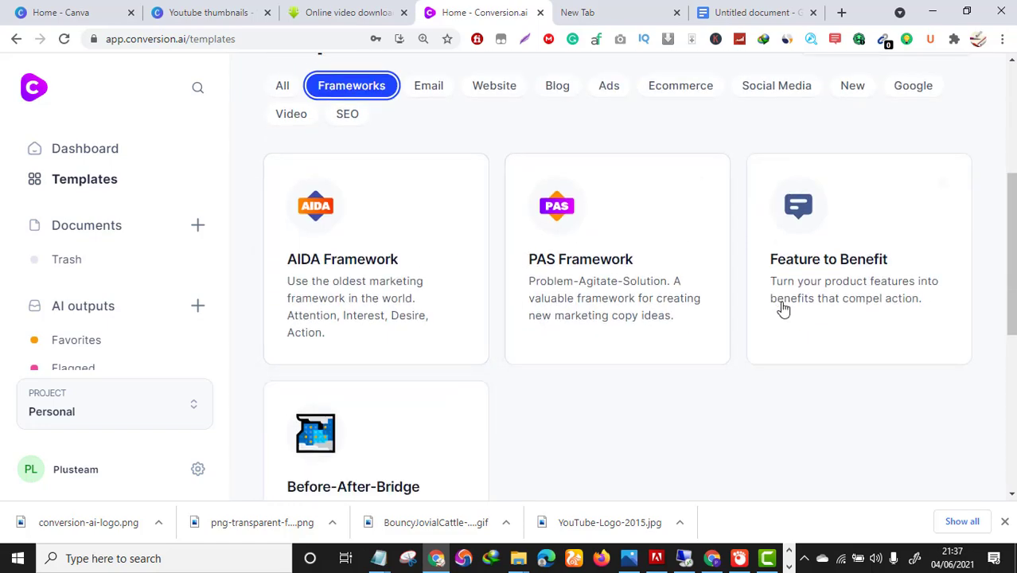
{"action": "scroll", "coordinate": [390, 406], "scroll_direction": "down", "scroll_amount": 3}
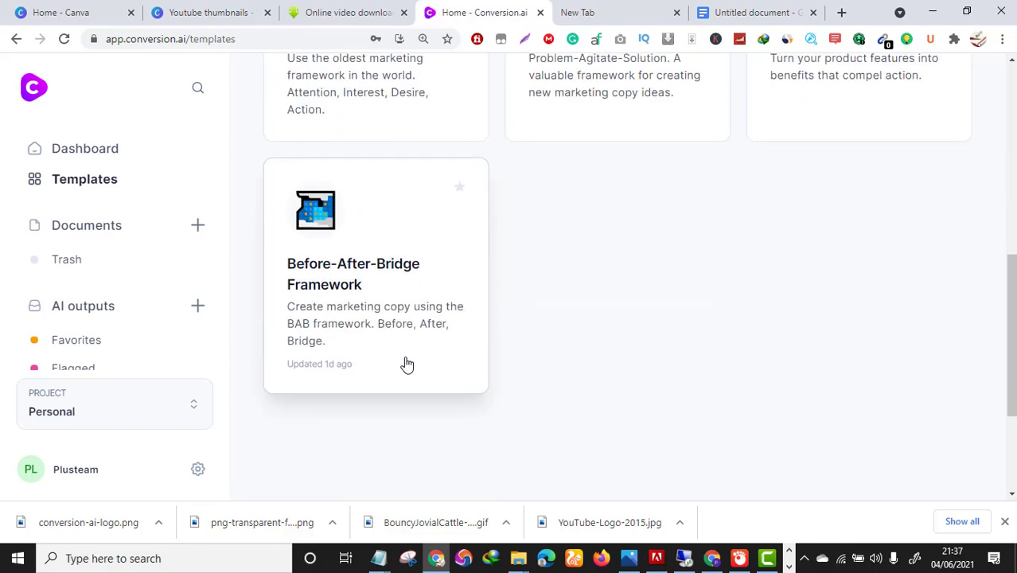
{"action": "scroll", "coordinate": [361, 284], "scroll_direction": "up", "scroll_amount": 4}
Show all templates again and scroll to the Creative Story card.
{"action": "left_click", "coordinate": [285, 169]}
{"action": "scroll", "coordinate": [477, 311], "scroll_direction": "down", "scroll_amount": 2}
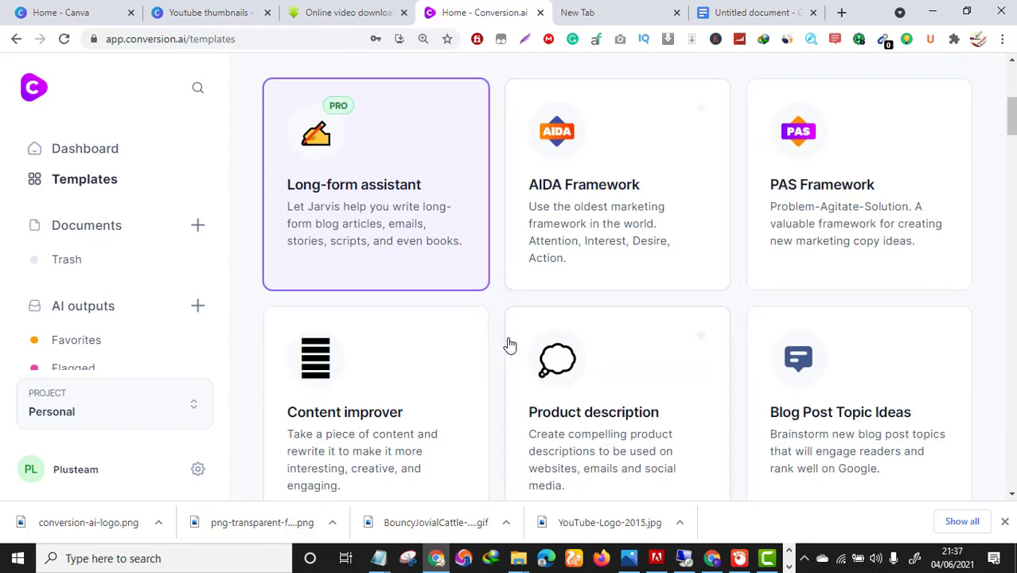
{"action": "scroll", "coordinate": [509, 345], "scroll_direction": "down", "scroll_amount": 3}
{"action": "scroll", "coordinate": [601, 348], "scroll_direction": "up", "scroll_amount": 3}
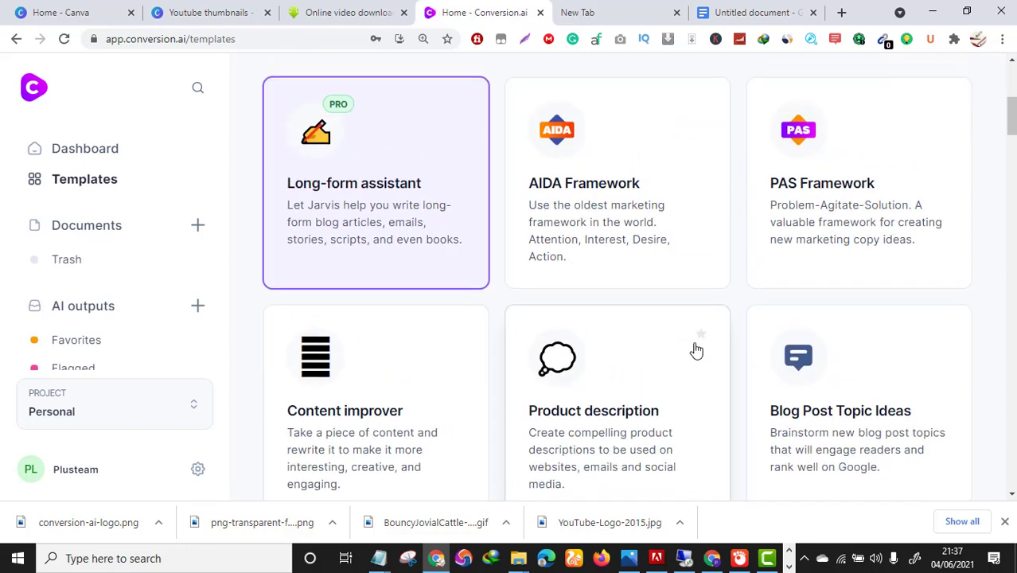
{"action": "scroll", "coordinate": [631, 255], "scroll_direction": "up", "scroll_amount": 1}
{"action": "scroll", "coordinate": [826, 356], "scroll_direction": "down", "scroll_amount": 5}
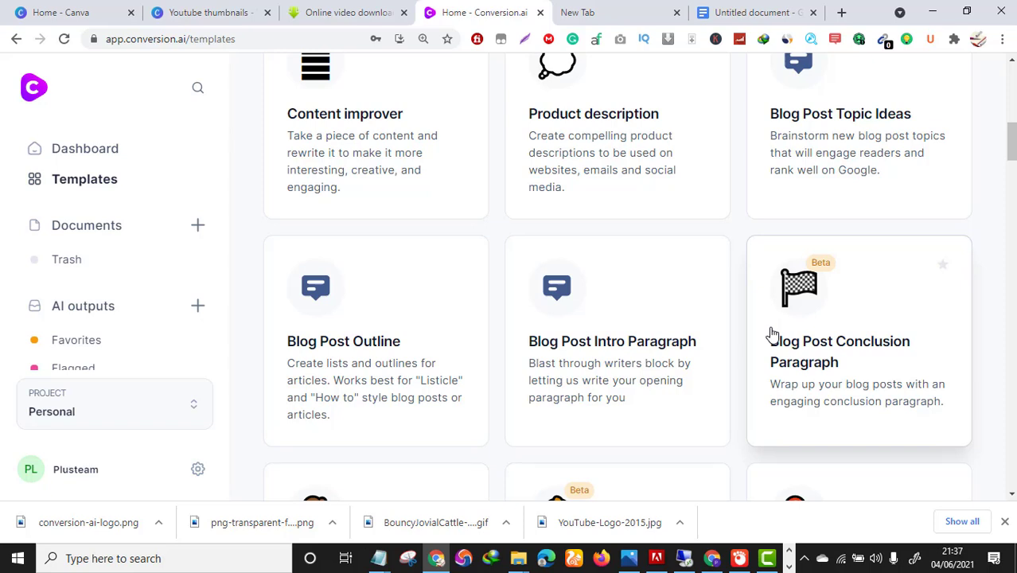
{"action": "scroll", "coordinate": [823, 339], "scroll_direction": "up", "scroll_amount": 3}
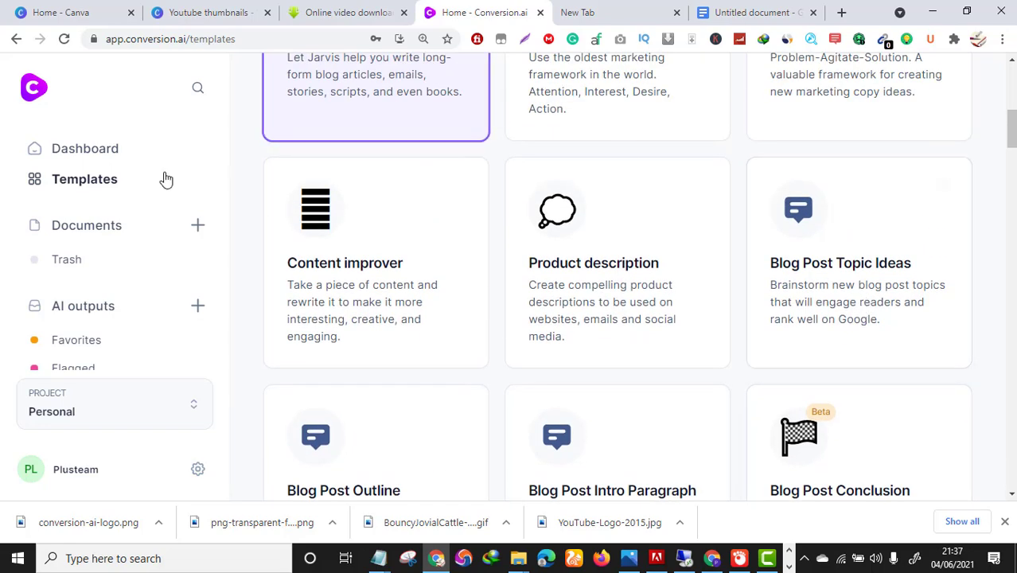
{"action": "scroll", "coordinate": [706, 166], "scroll_direction": "up", "scroll_amount": 3}
{"action": "scroll", "coordinate": [517, 345], "scroll_direction": "down", "scroll_amount": 7}
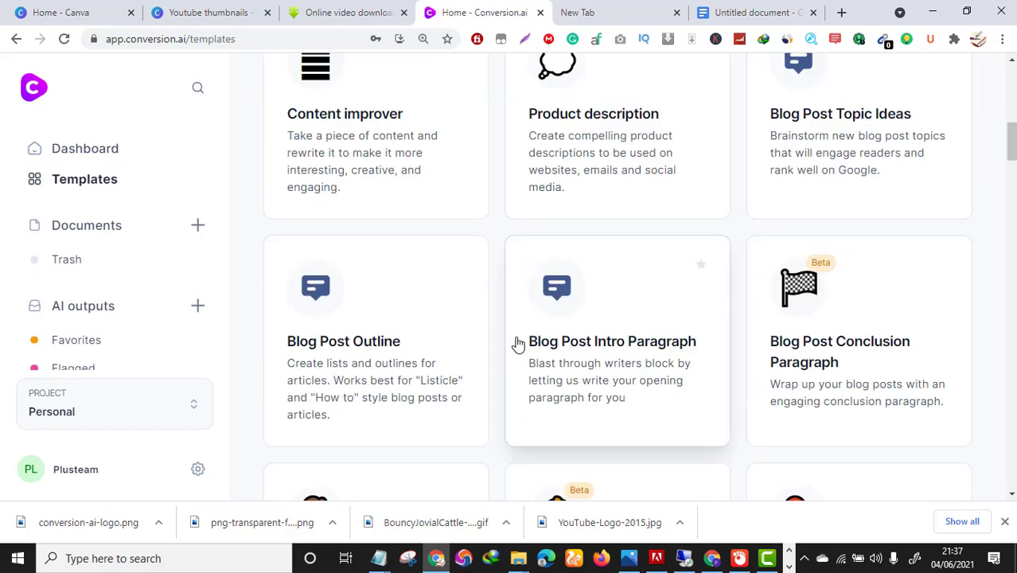
{"action": "scroll", "coordinate": [637, 345], "scroll_direction": "up", "scroll_amount": 3}
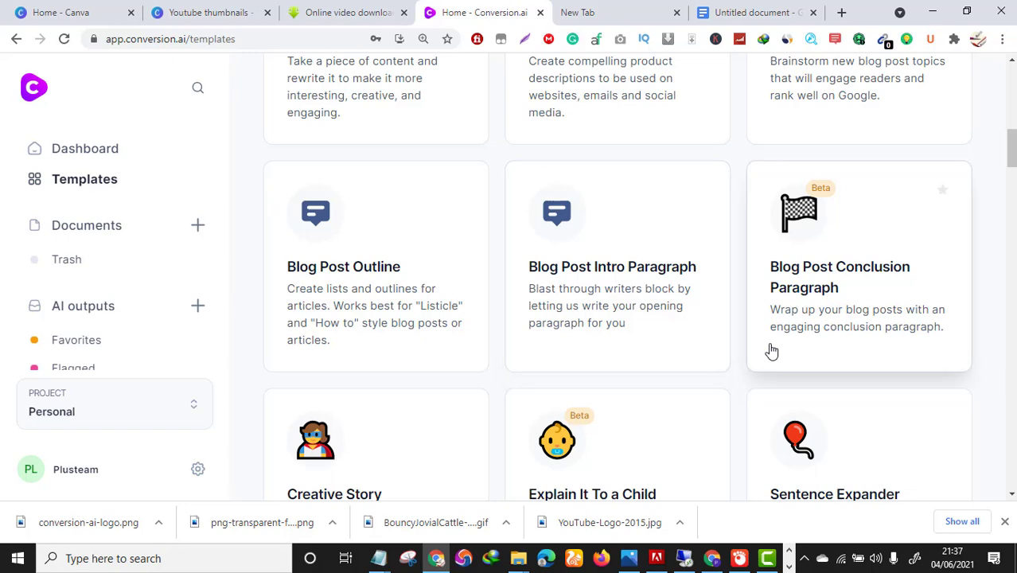
{"action": "scroll", "coordinate": [770, 349], "scroll_direction": "up", "scroll_amount": 2}
{"action": "scroll", "coordinate": [770, 350], "scroll_direction": "up", "scroll_amount": 2}
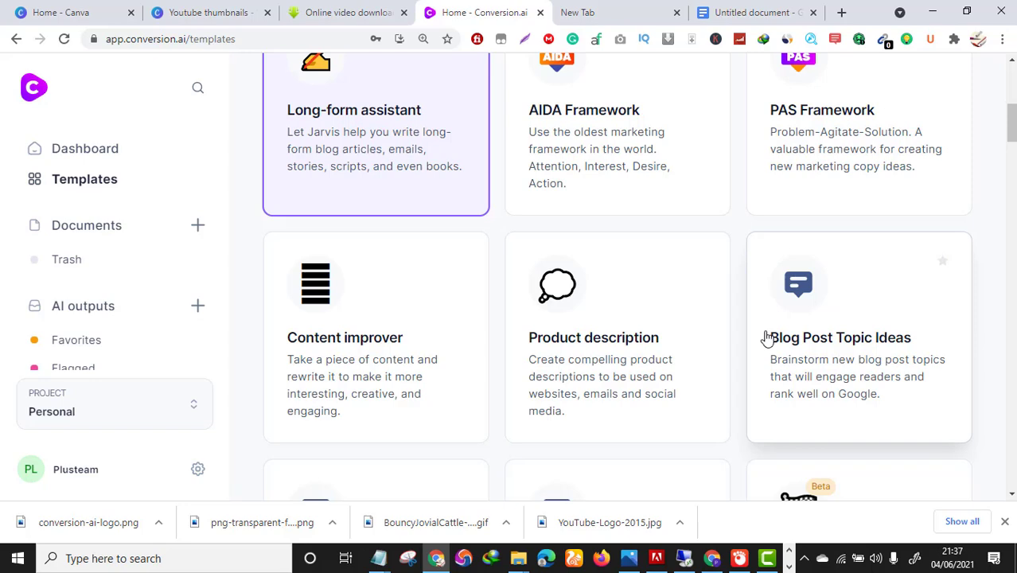
{"action": "scroll", "coordinate": [767, 338], "scroll_direction": "up", "scroll_amount": 2}
{"action": "scroll", "coordinate": [763, 324], "scroll_direction": "down", "scroll_amount": 6}
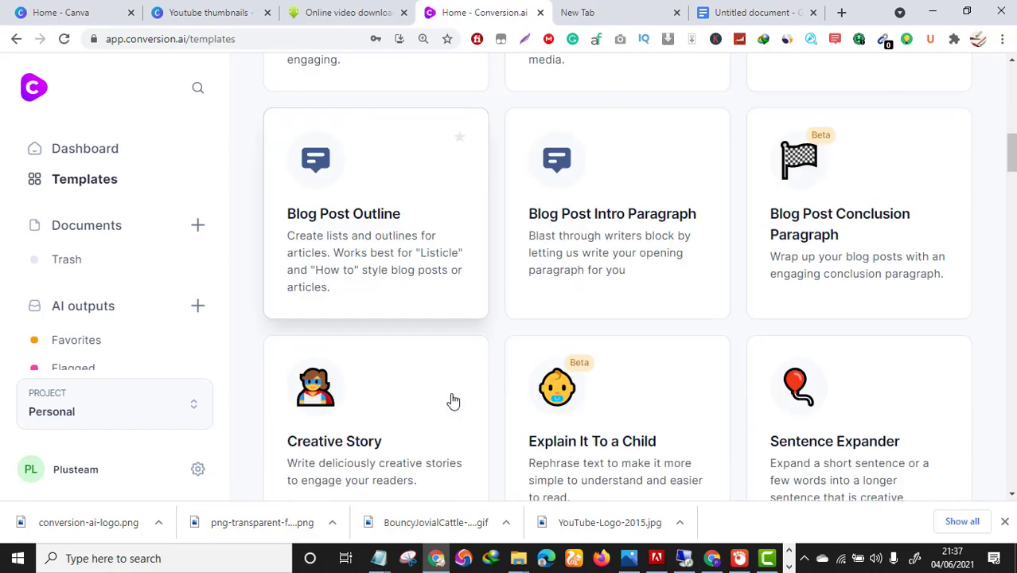
{"action": "scroll", "coordinate": [452, 400], "scroll_direction": "down", "scroll_amount": 2}
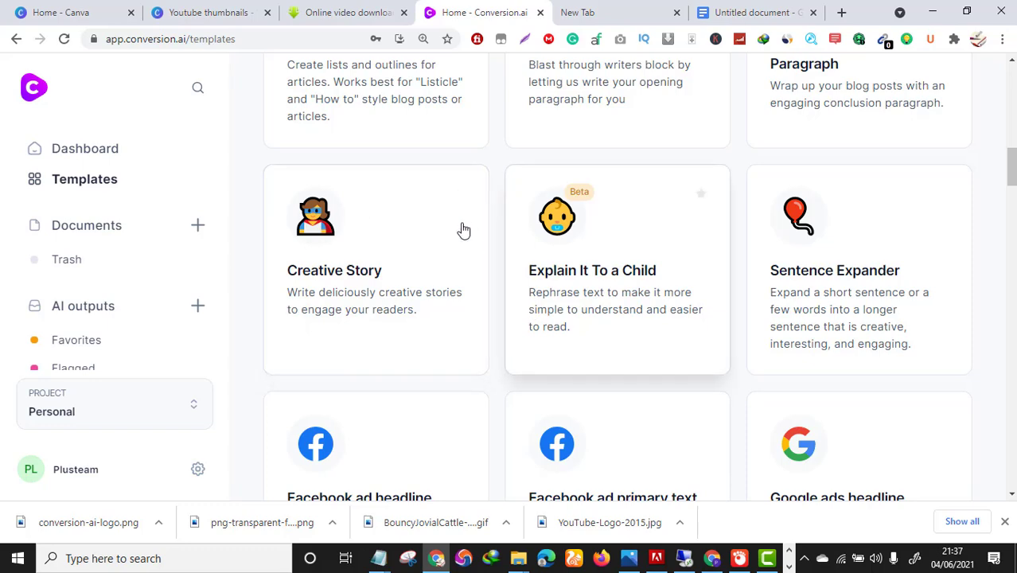
Open Creative Story and write a plot about an experienced freelance writer and affiliate marketer.
{"action": "left_click", "coordinate": [366, 282]}
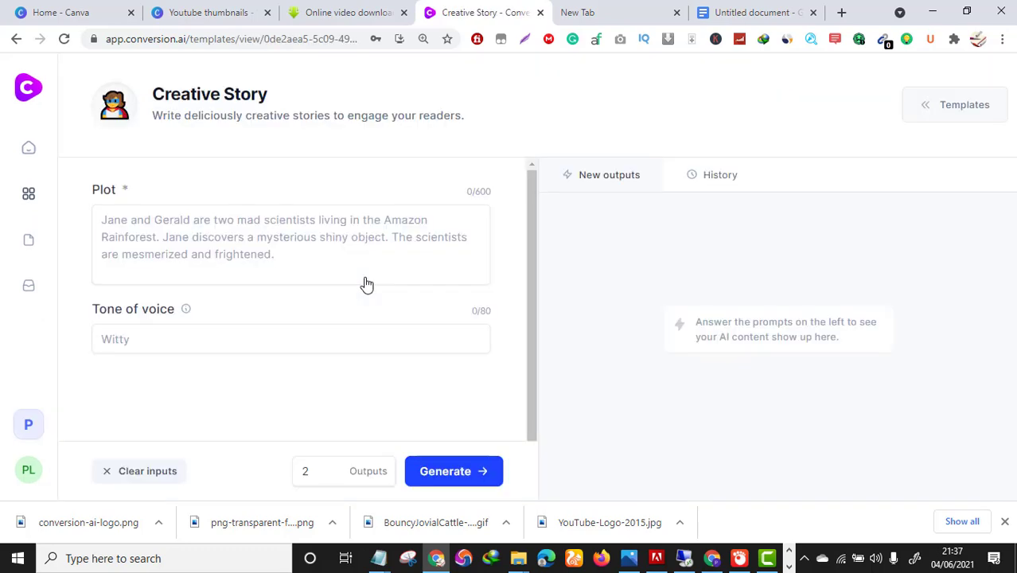
{"action": "left_click", "coordinate": [197, 252]}
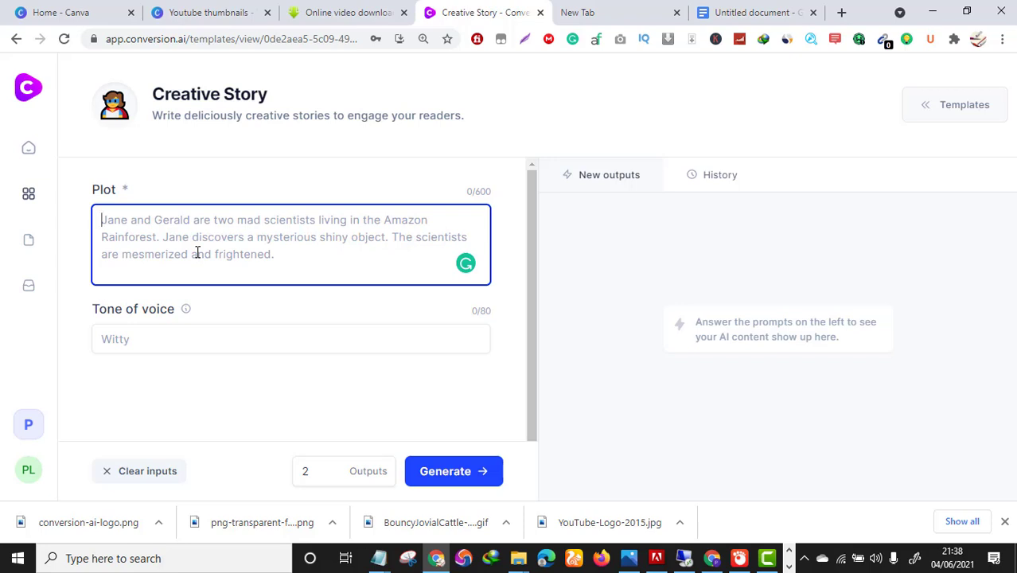
{"action": "type", "text": "write "}
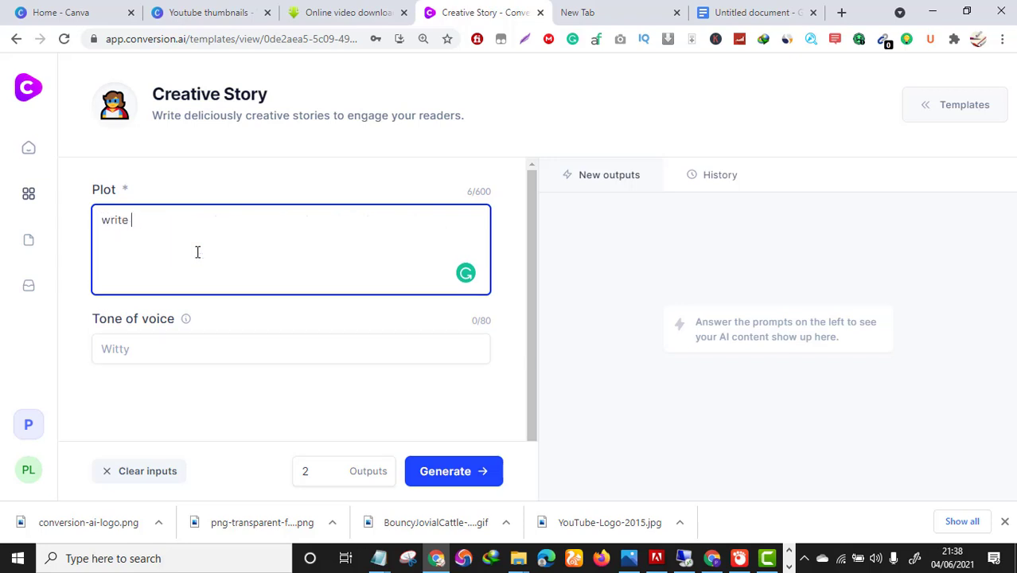
{"action": "type", "text": "a story about jaafar"}
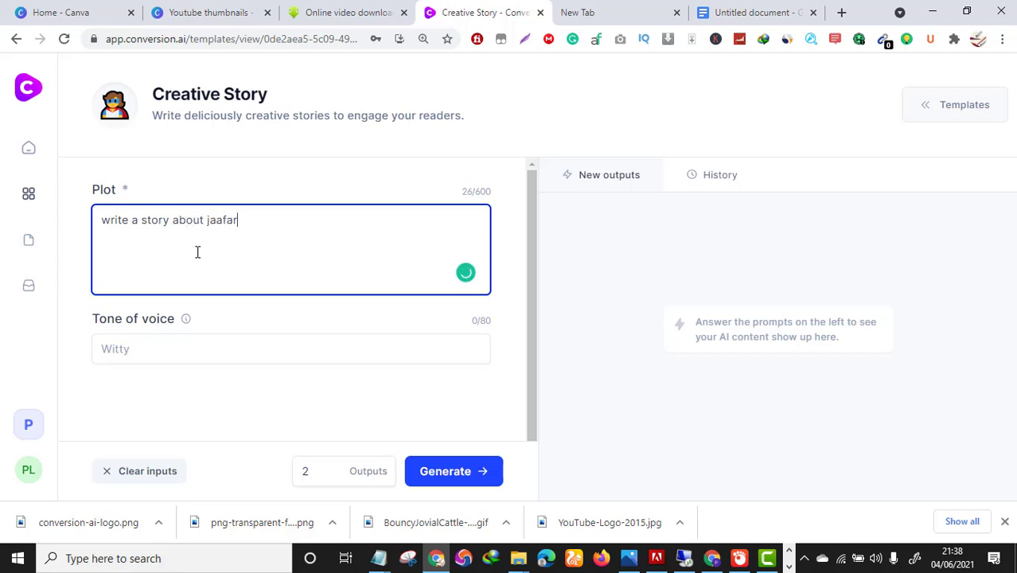
{"action": "type", "text": ". Jaafar is an experie"}
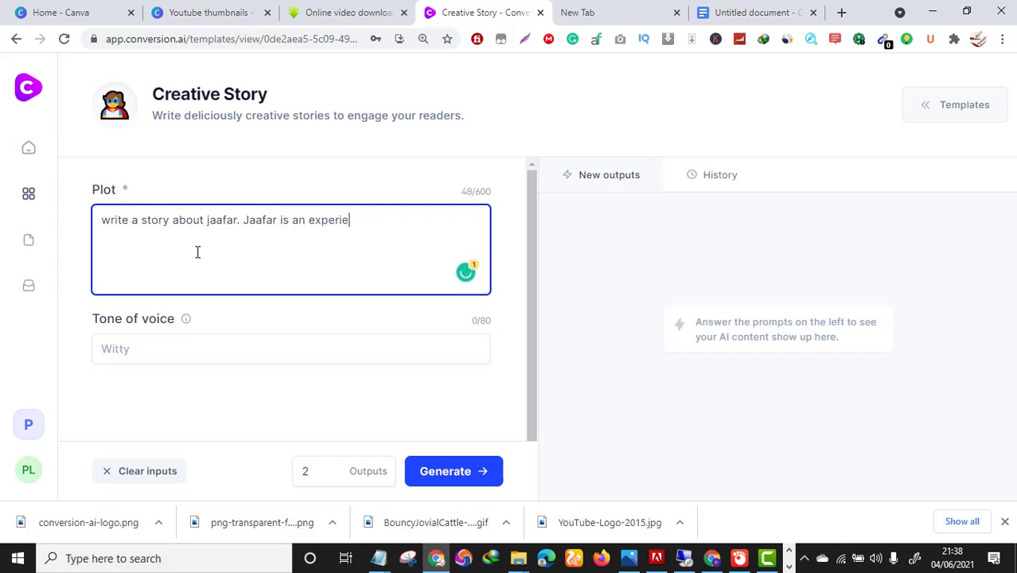
{"action": "type", "text": "nce marketer"}
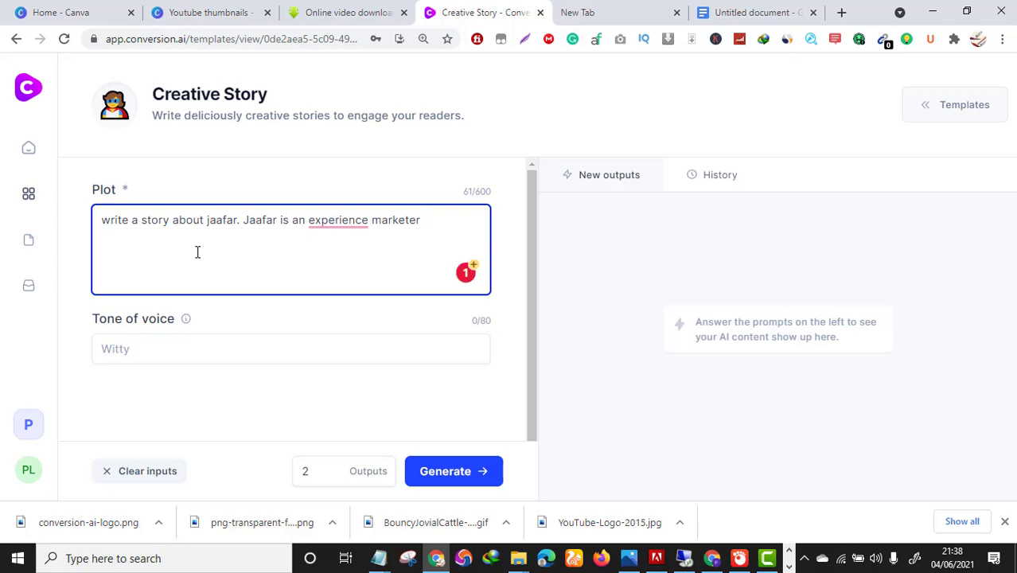
{"action": "key", "text": "BackSpace"}
{"action": "key", "text": "BackSpace"}
{"action": "key", "text": "BackSpace"}
{"action": "key", "text": "BackSpace"}
{"action": "key", "text": "BackSpace"}
{"action": "key", "text": "BackSpace"}
{"action": "key", "text": "BackSpace"}
{"action": "key", "text": "BackSpace"}
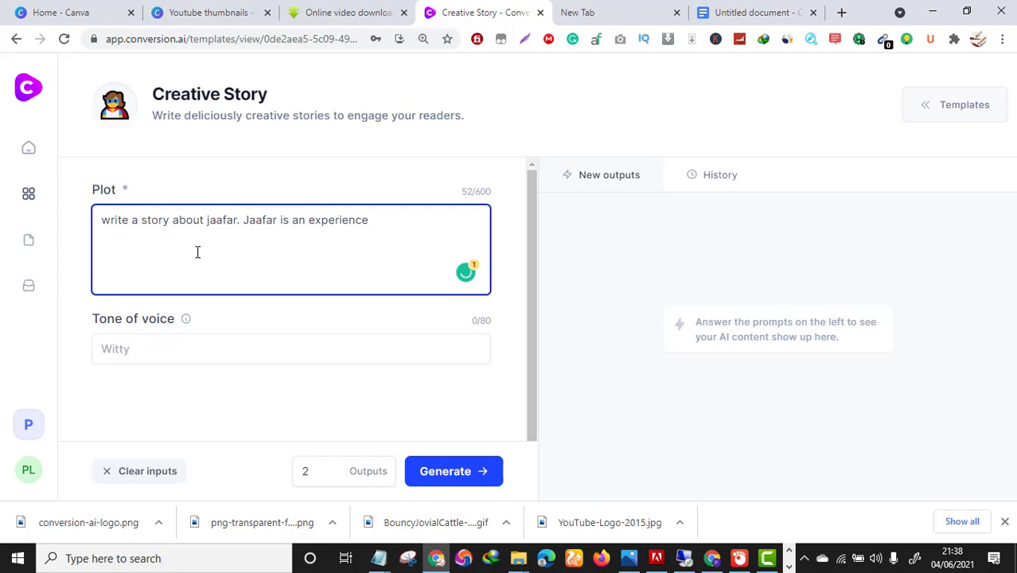
{"action": "type", "text": "reelance writer"}
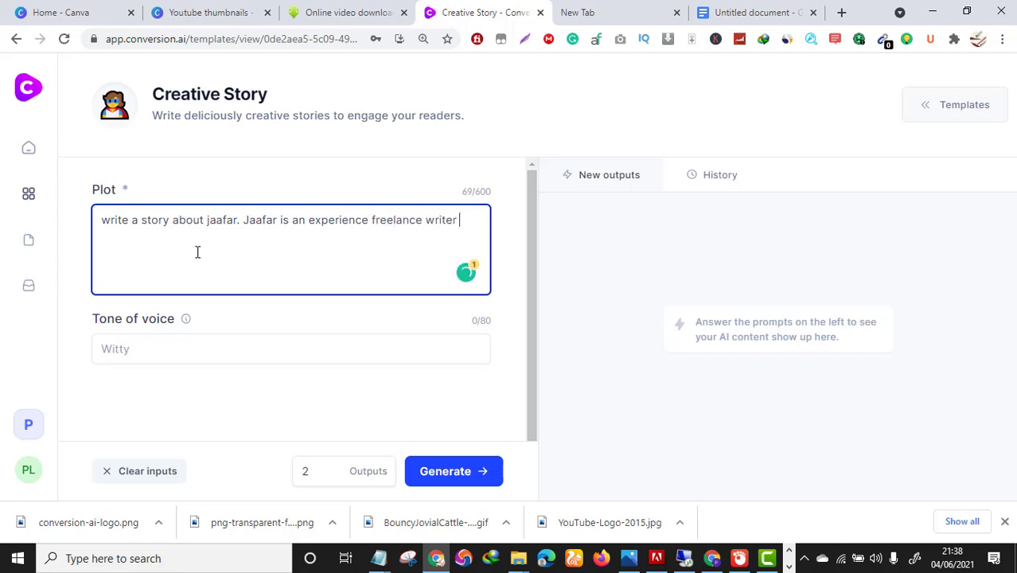
{"action": "type", "text": " and affiliate mareket"}
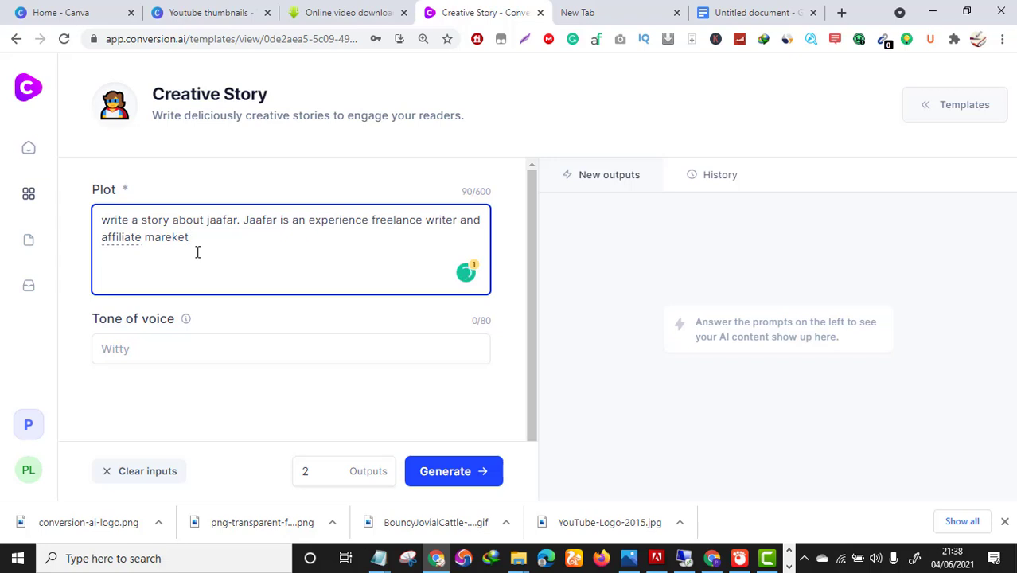
{"action": "key", "text": "BackSpace"}
{"action": "key", "text": "BackSpace"}
{"action": "key", "text": "BackSpace"}
{"action": "key", "text": "BackSpace"}
{"action": "type", "text": "kter"}
{"action": "scroll", "coordinate": [216, 334], "scroll_direction": "down", "scroll_amount": 1}
{"action": "mouse_move", "coordinate": [191, 285]}
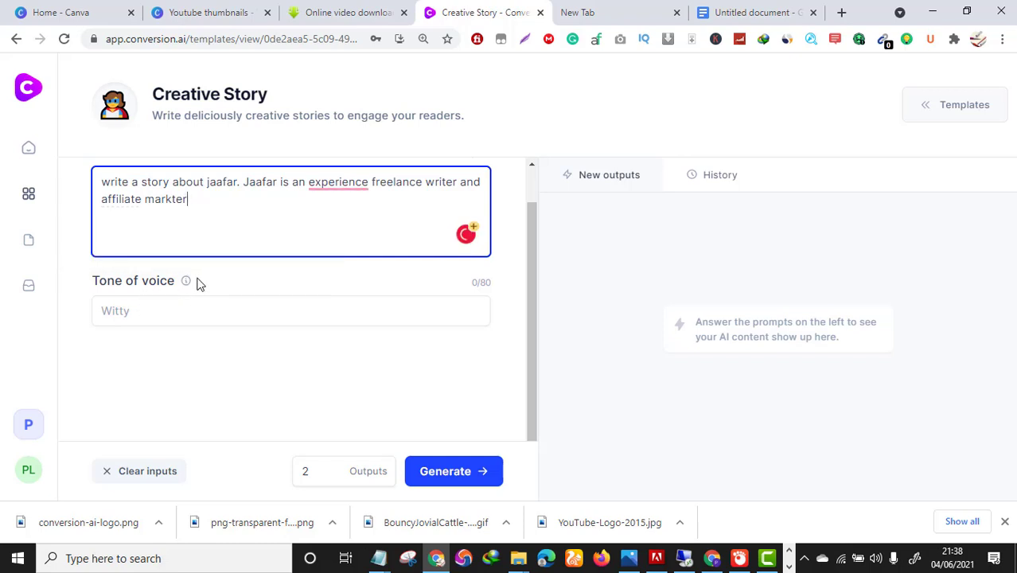
{"action": "mouse_move", "coordinate": [332, 182]}
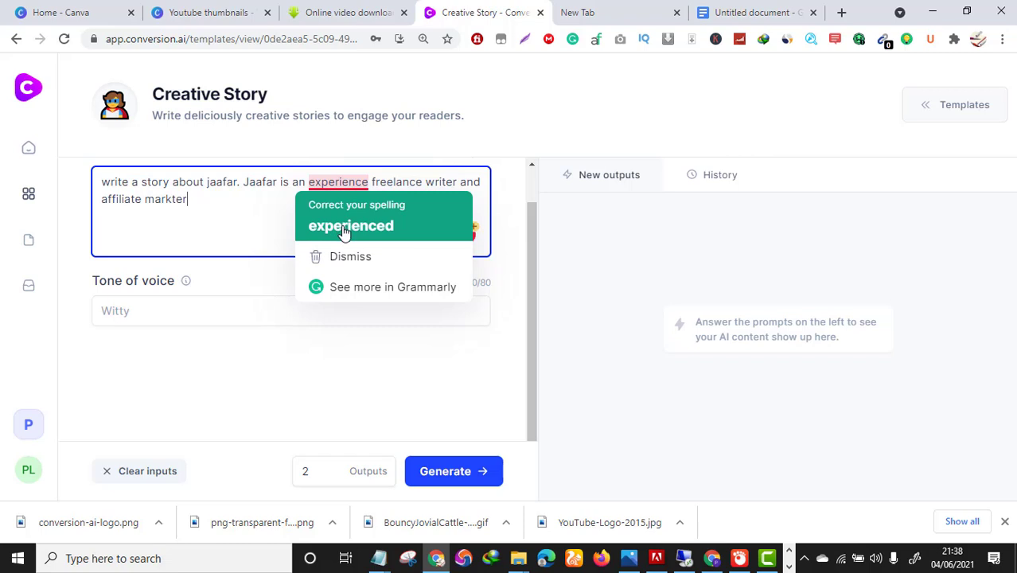
{"action": "left_click", "coordinate": [344, 226]}
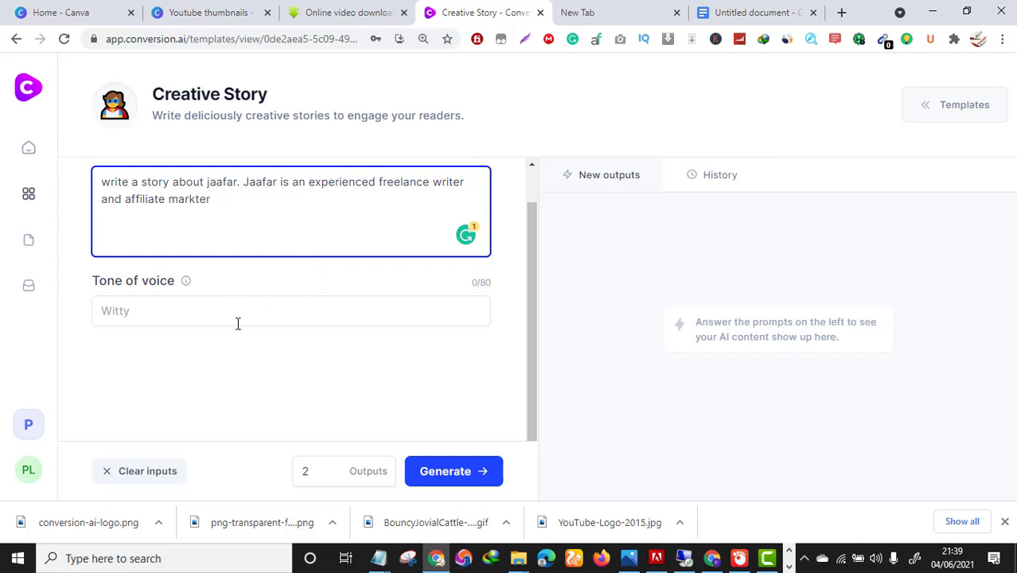
Enter a motivational speaker's name as the tone of voice, then clear it again.
{"action": "left_click", "coordinate": [203, 303]}
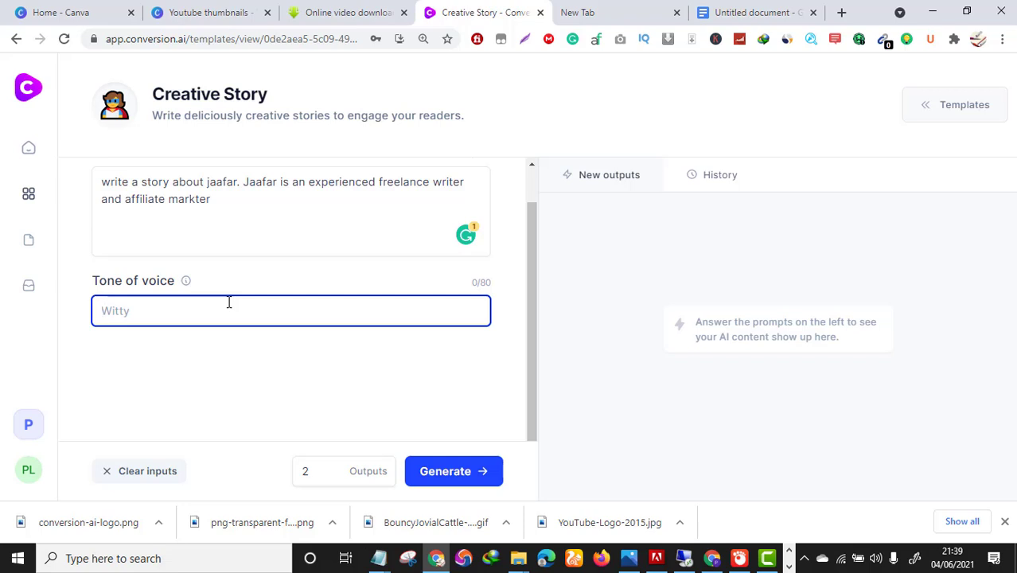
{"action": "type", "text": "Tony robinso"}
{"action": "key", "text": "BackSpace"}
{"action": "key", "text": "BackSpace"}
{"action": "key", "text": "BackSpace"}
{"action": "type", "text": "Robins"}
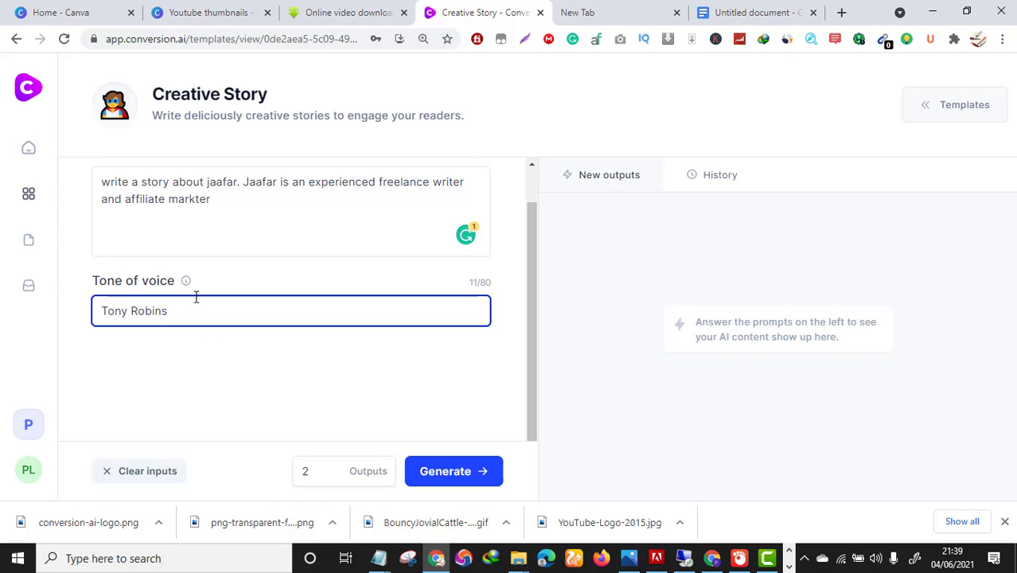
{"action": "mouse_move", "coordinate": [187, 288]}
{"action": "left_click_drag", "start_coordinate": [182, 307], "coordinate": [69, 321]}
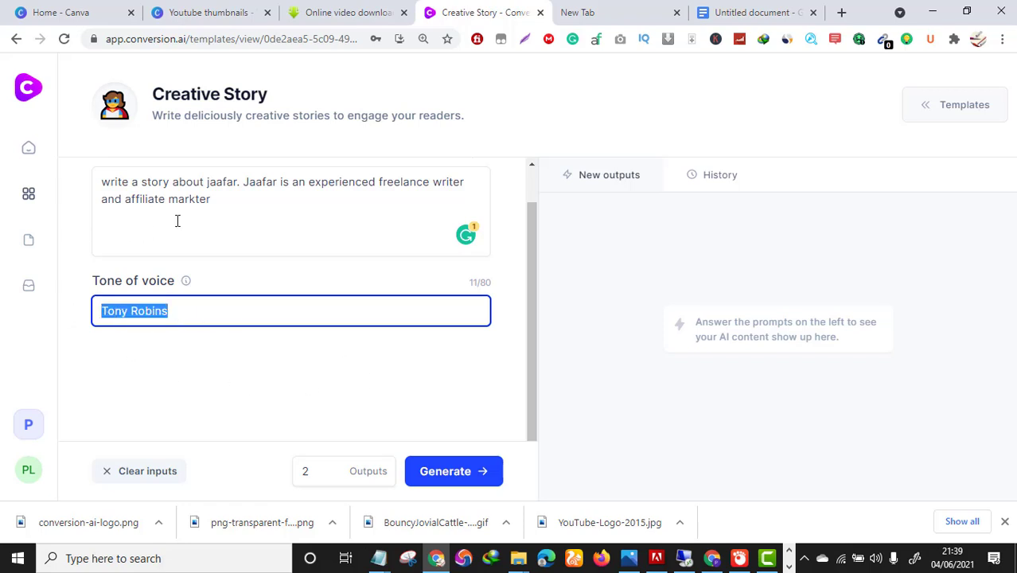
{"action": "key", "text": "BackSpace"}
Generate two Creative Story outputs with the tone of voice left blank.
{"action": "left_click", "coordinate": [442, 468]}
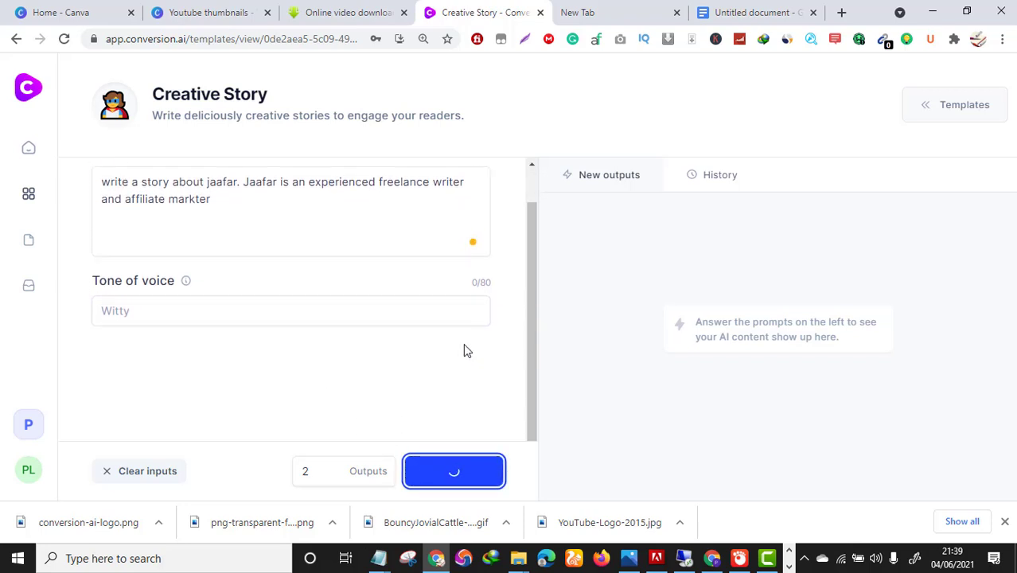
{"action": "scroll", "coordinate": [390, 301], "scroll_direction": "up", "scroll_amount": 1}
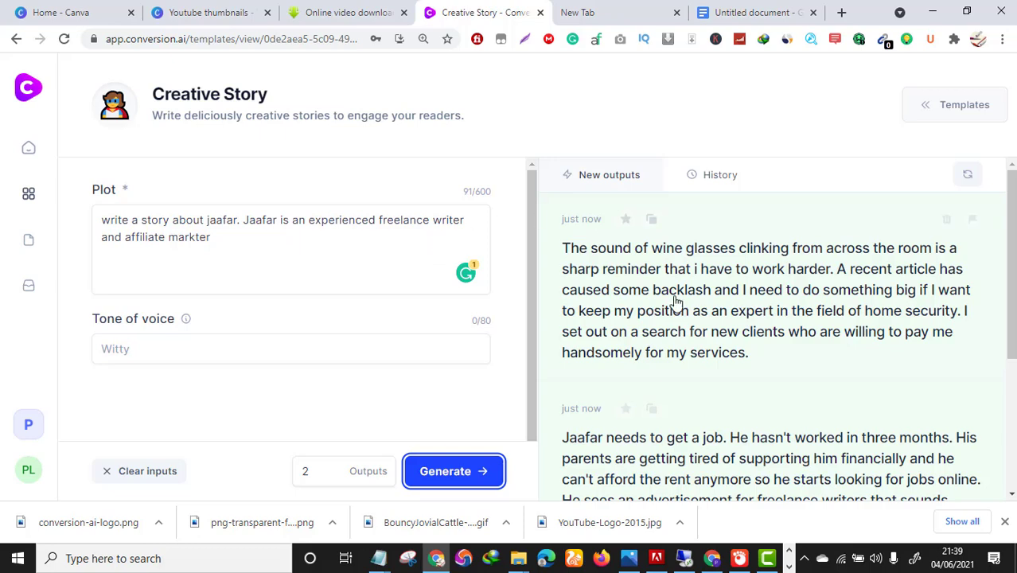
{"action": "scroll", "coordinate": [717, 303], "scroll_direction": "down", "scroll_amount": 1}
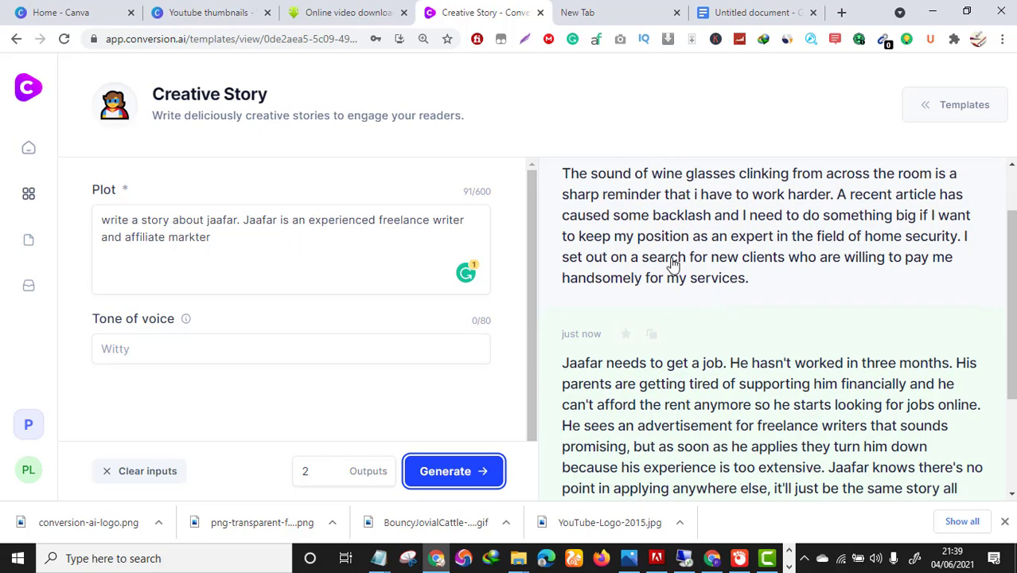
{"action": "scroll", "coordinate": [673, 264], "scroll_direction": "down", "scroll_amount": 1}
{"action": "scroll", "coordinate": [652, 263], "scroll_direction": "up", "scroll_amount": 2}
{"action": "scroll", "coordinate": [660, 263], "scroll_direction": "down", "scroll_amount": 2}
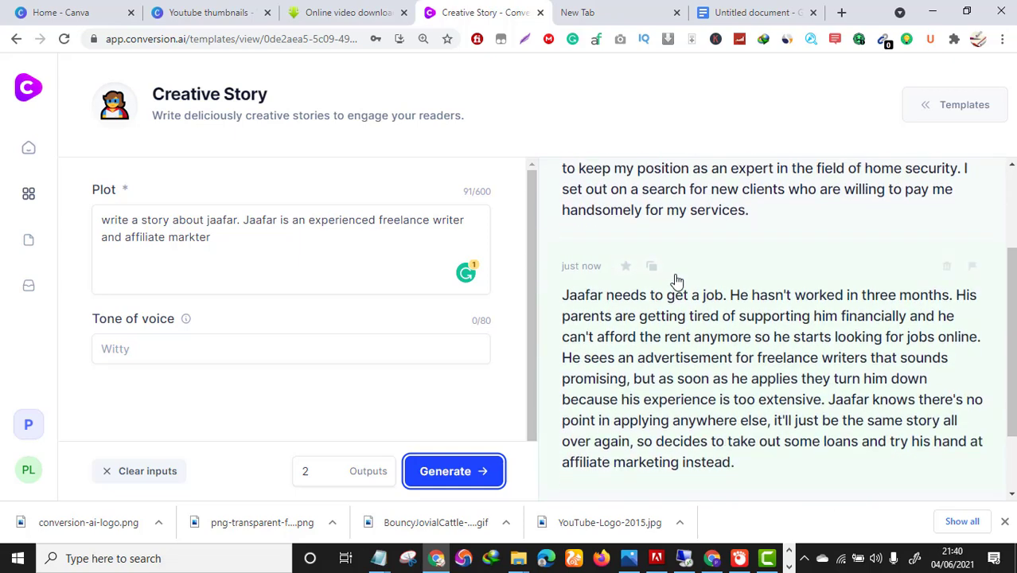
{"action": "scroll", "coordinate": [674, 280], "scroll_direction": "up", "scroll_amount": 2}
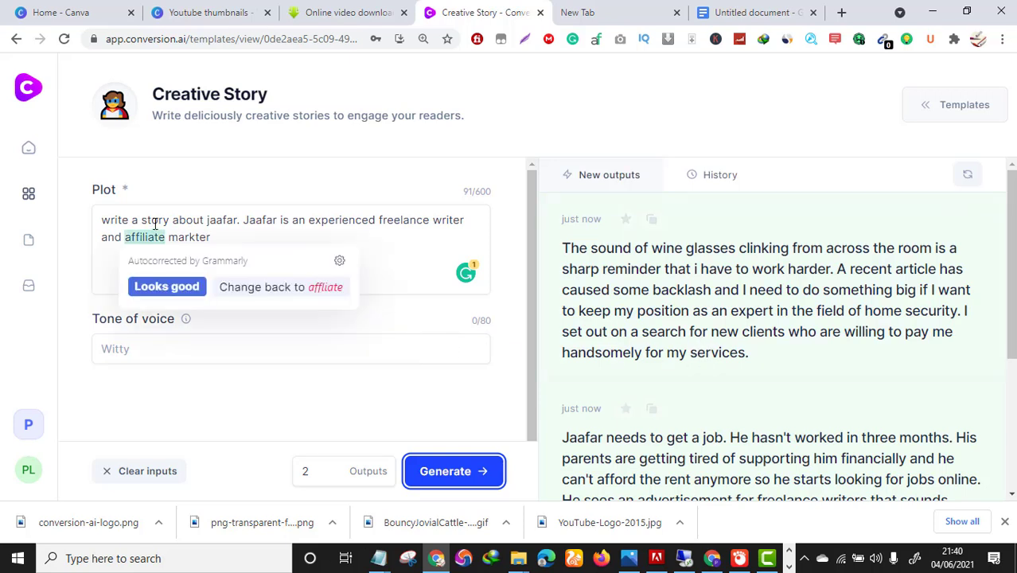
Dismiss the autocorrect popup and read through both generated stories.
{"action": "left_click", "coordinate": [302, 241]}
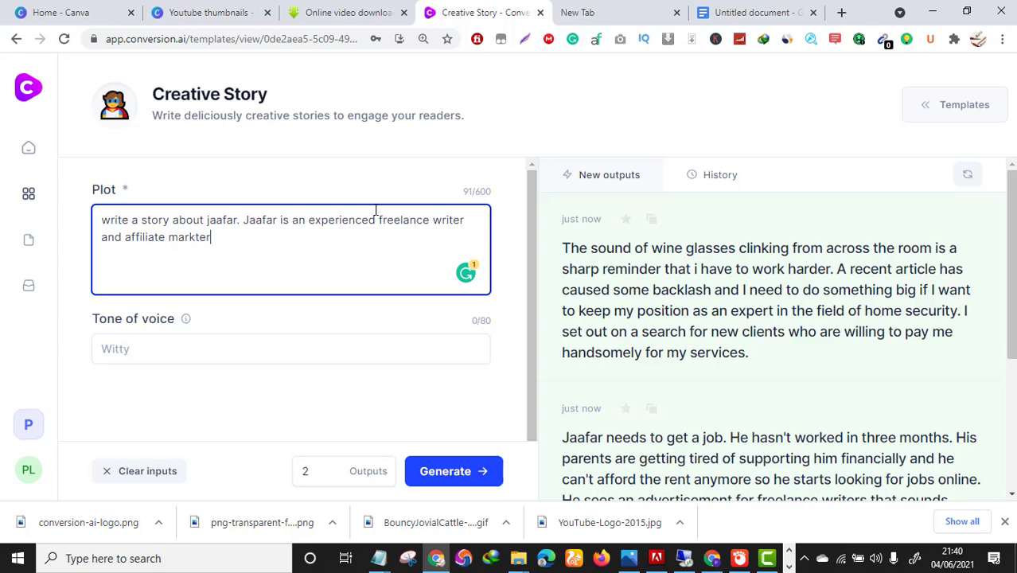
{"action": "scroll", "coordinate": [677, 302], "scroll_direction": "down", "scroll_amount": 1}
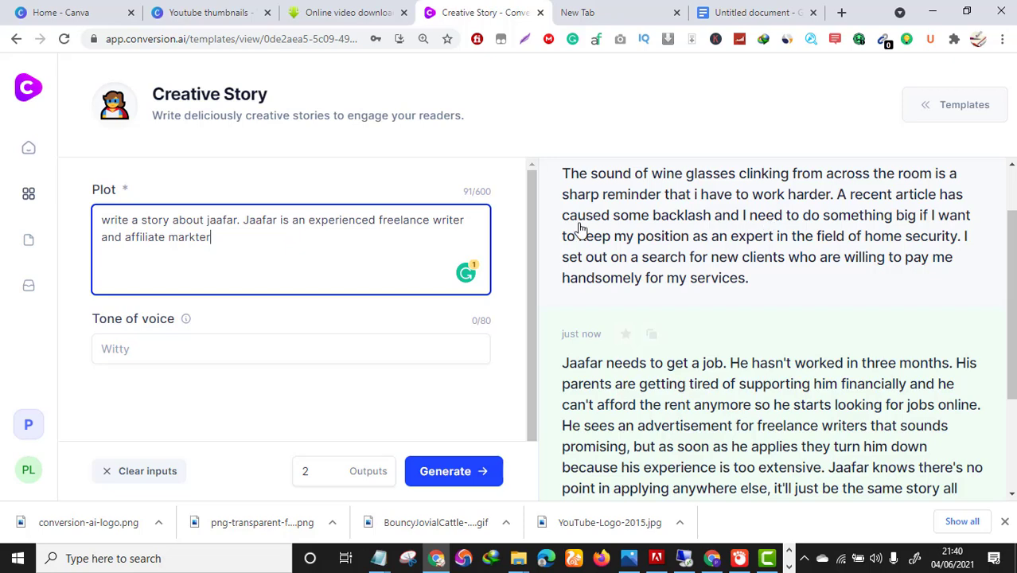
{"action": "scroll", "coordinate": [579, 230], "scroll_direction": "up", "scroll_amount": 1}
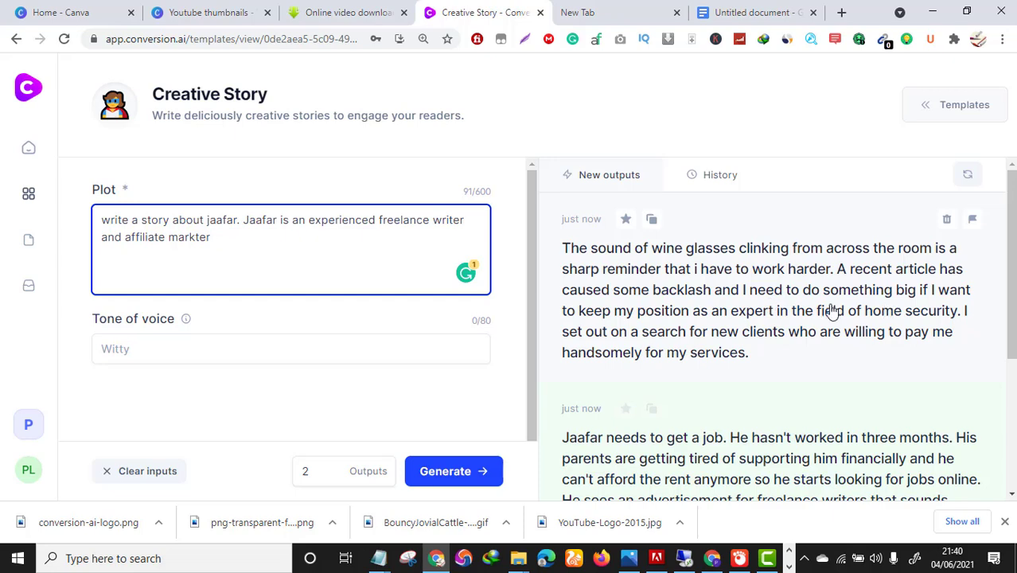
{"action": "scroll", "coordinate": [788, 302], "scroll_direction": "down", "scroll_amount": 2}
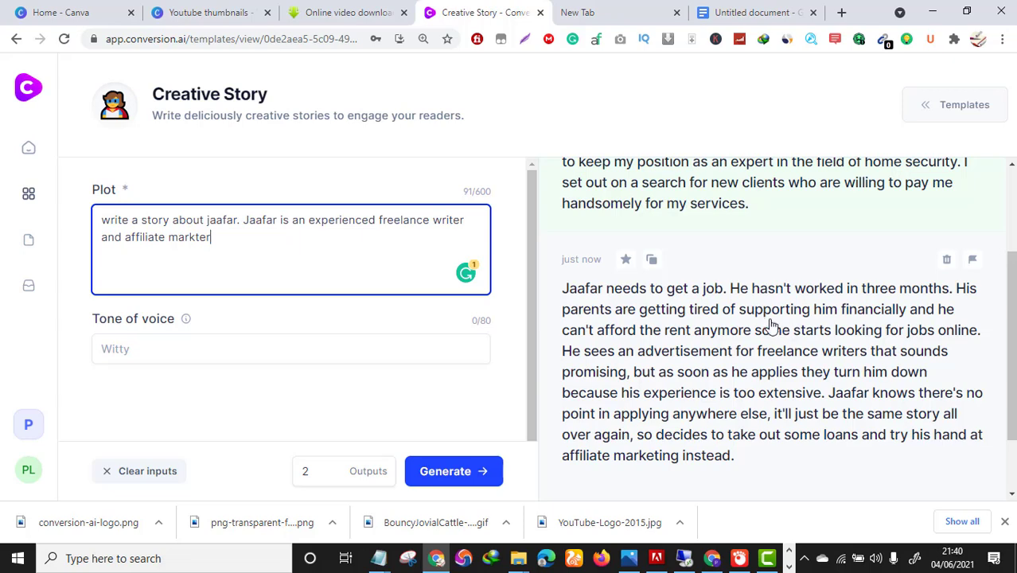
{"action": "scroll", "coordinate": [768, 330], "scroll_direction": "up", "scroll_amount": 3}
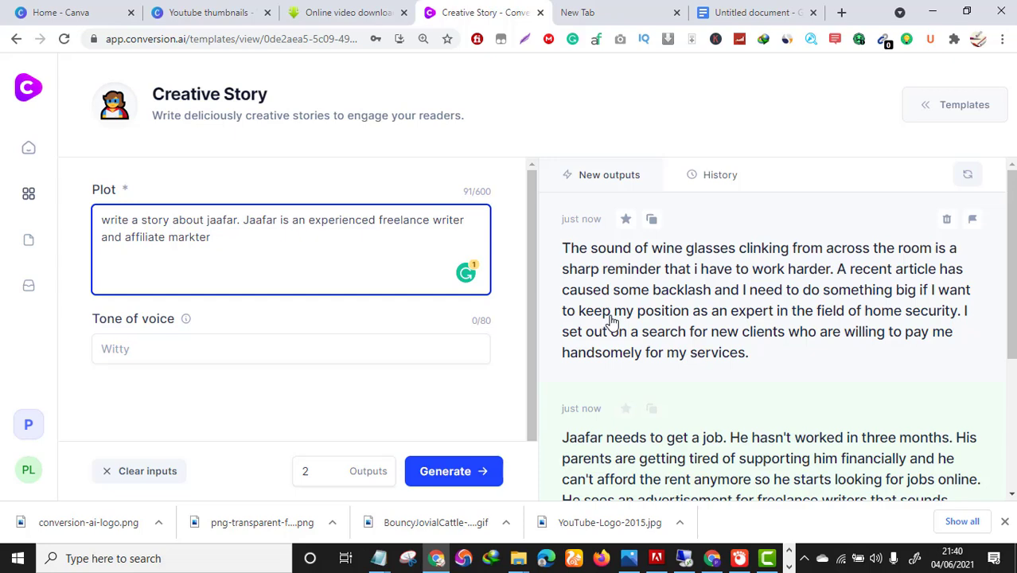
{"action": "scroll", "coordinate": [680, 380], "scroll_direction": "down", "scroll_amount": 3}
{"action": "scroll", "coordinate": [681, 380], "scroll_direction": "up", "scroll_amount": 1}
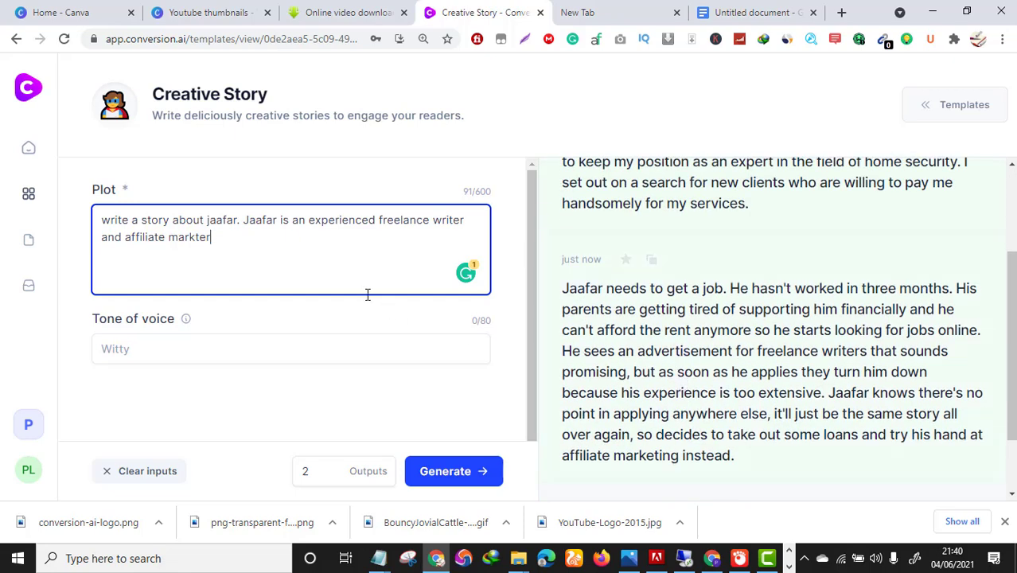
Go back to the Templates list and open the Long-form assistant blog post template.
{"action": "left_click", "coordinate": [16, 39]}
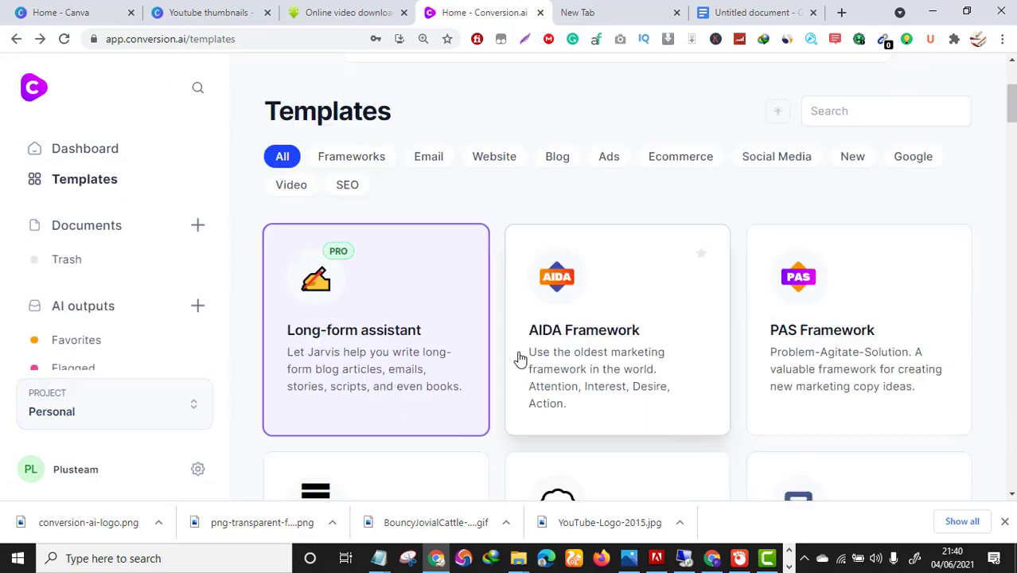
{"action": "scroll", "coordinate": [520, 359], "scroll_direction": "down", "scroll_amount": 6}
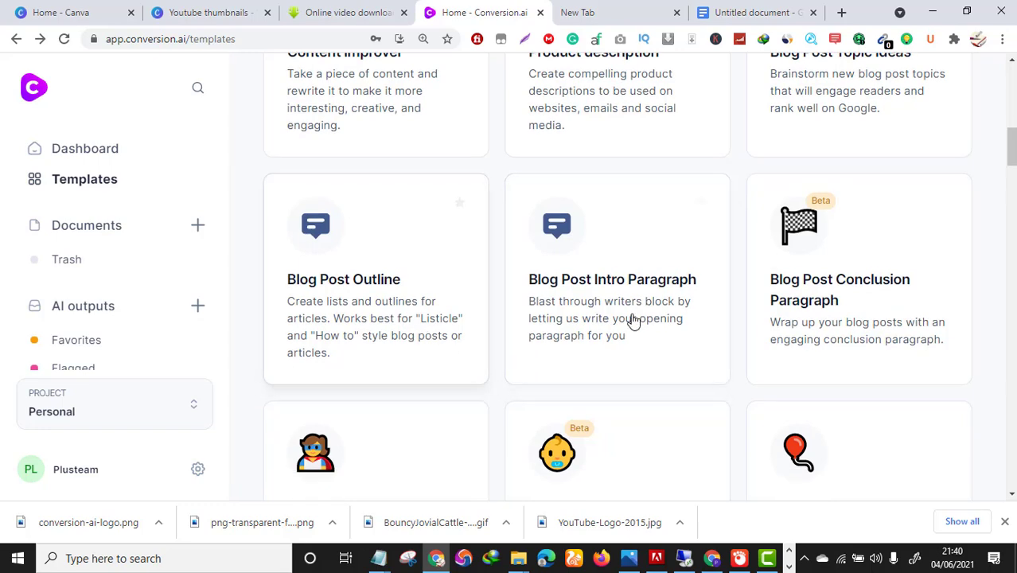
{"action": "scroll", "coordinate": [589, 334], "scroll_direction": "up", "scroll_amount": 3}
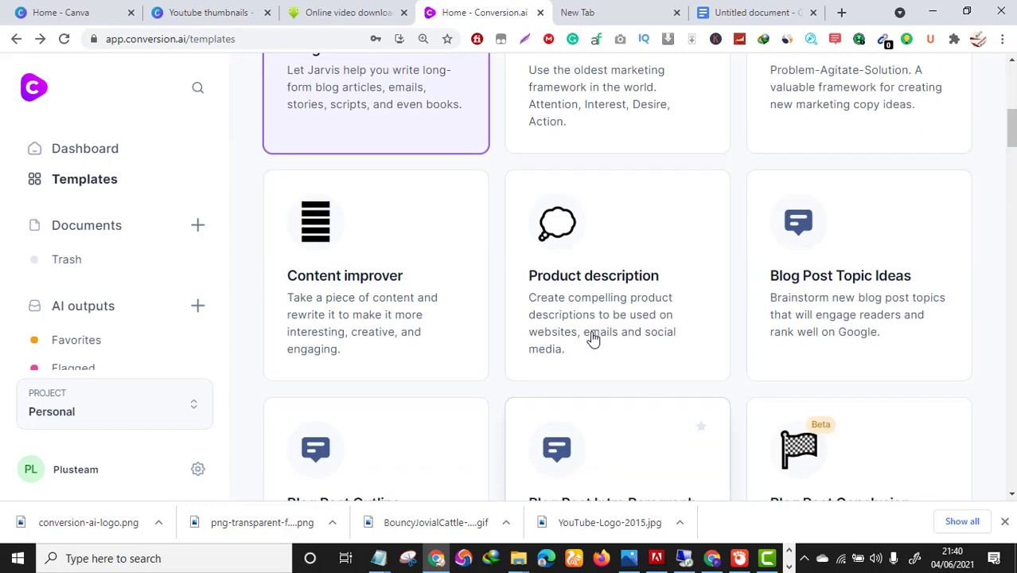
{"action": "scroll", "coordinate": [590, 338], "scroll_direction": "up", "scroll_amount": 3}
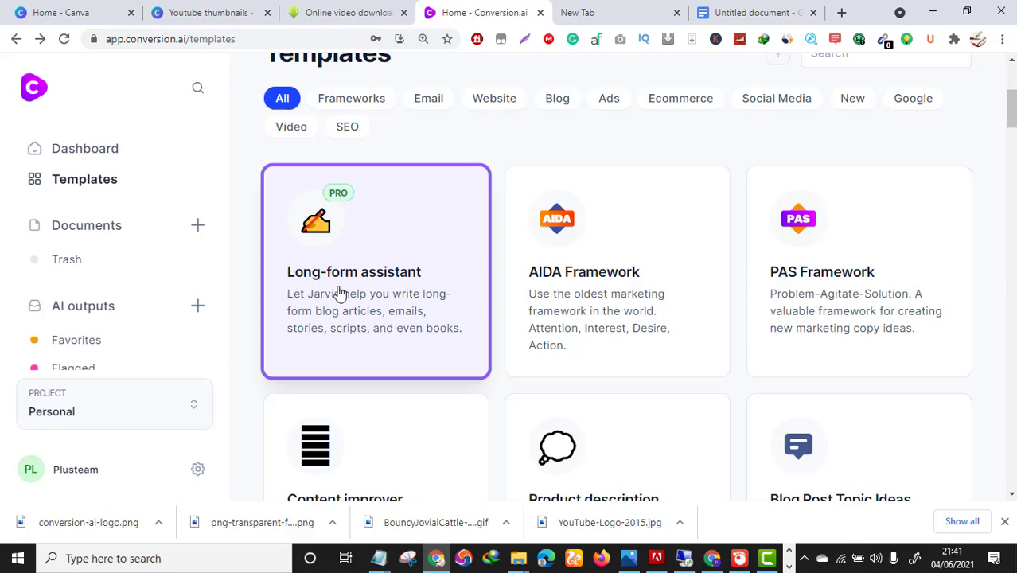
{"action": "left_click", "coordinate": [381, 286]}
{"action": "scroll", "coordinate": [450, 255], "scroll_direction": "up", "scroll_amount": 2}
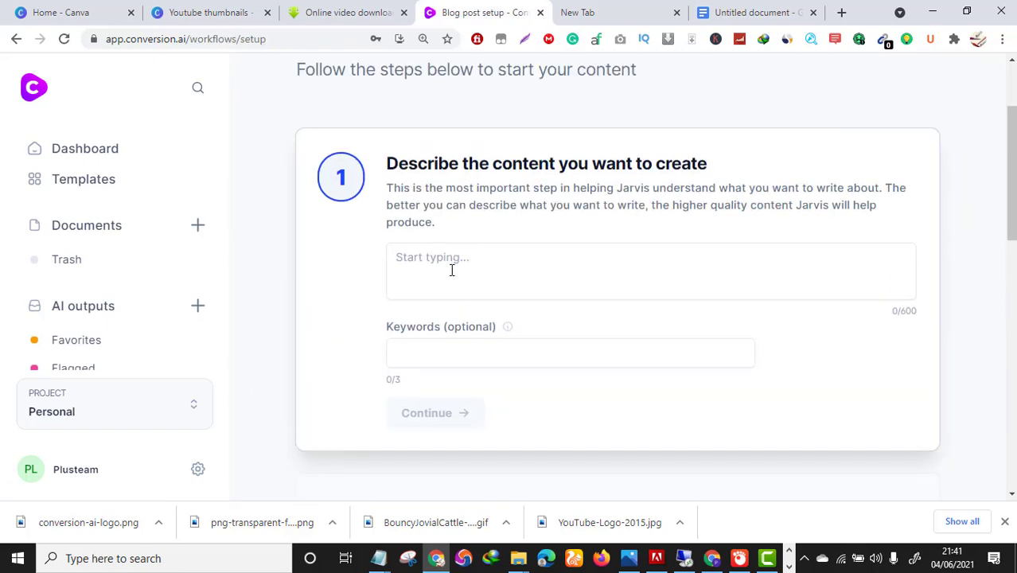
Describe the content as 'write an article about 10 ways on how to cure back pain at home'.
{"action": "left_click", "coordinate": [452, 270]}
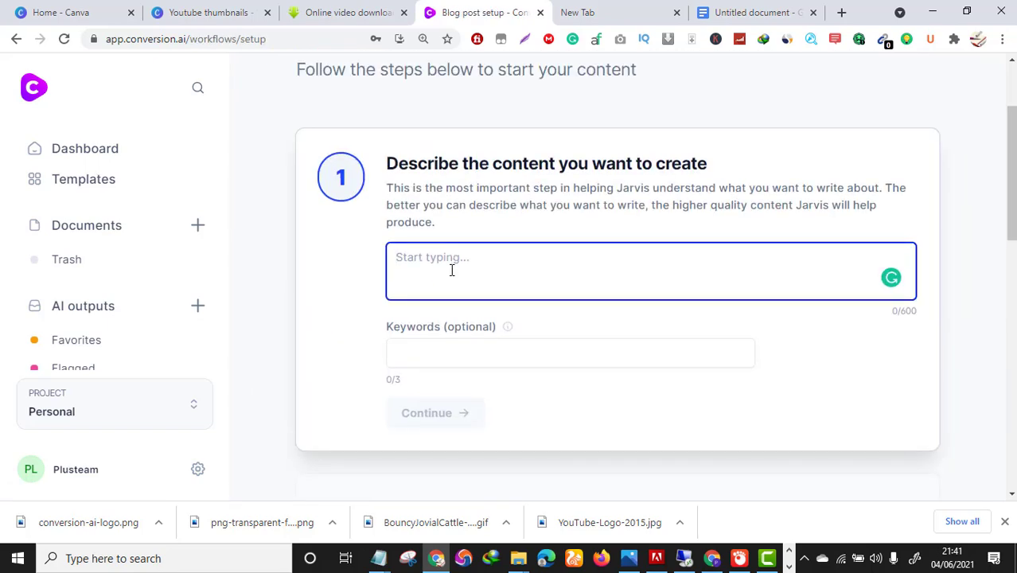
{"action": "type", "text": "write an"}
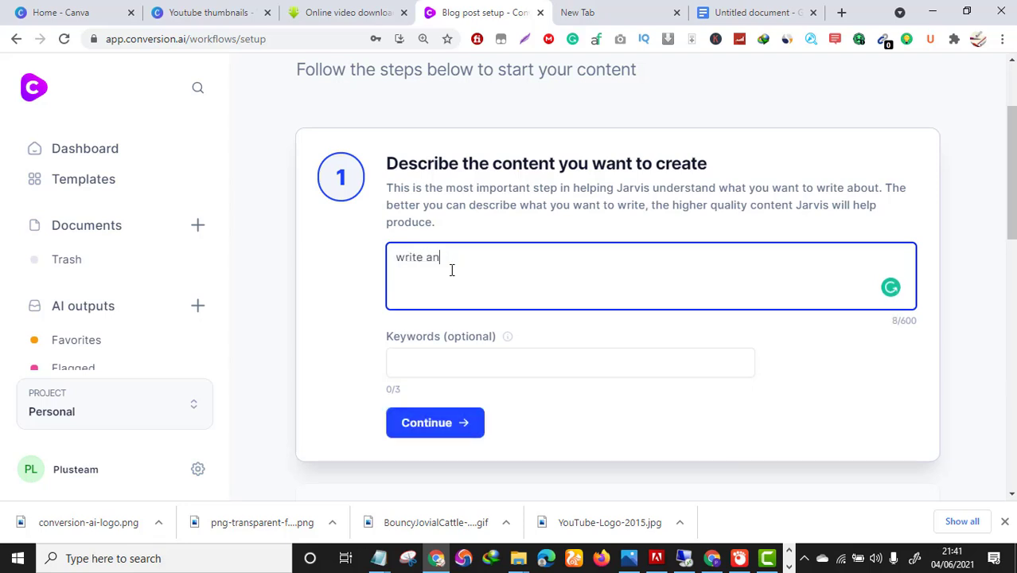
{"action": "type", "text": " article about"}
{"action": "key", "text": "BackSpace"}
{"action": "key", "text": "BackSpace"}
{"action": "key", "text": "BackSpace"}
{"action": "key", "text": "BackSpace"}
{"action": "type", "text": "about 10 ways "}
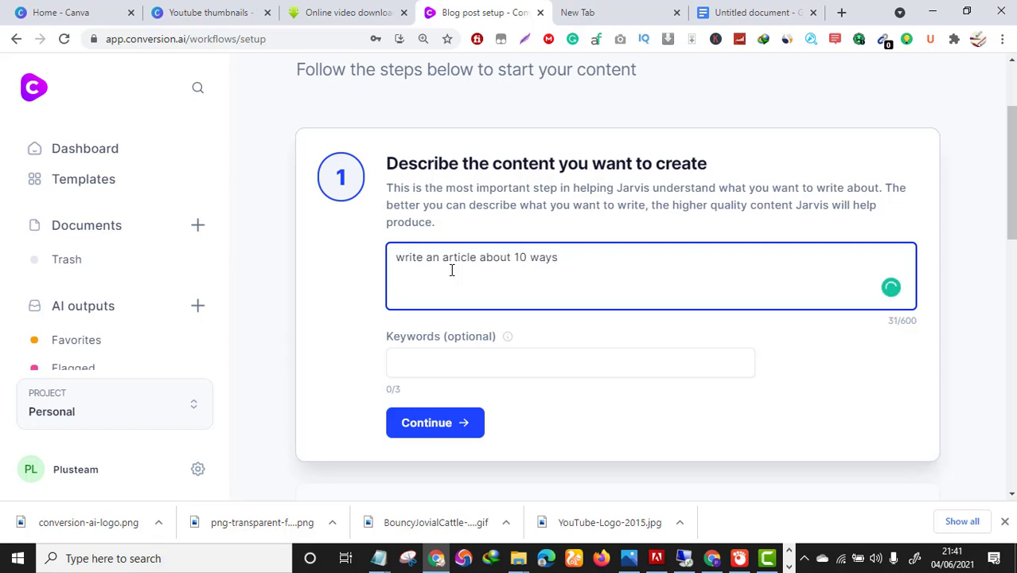
{"action": "type", "text": "on how to cur"}
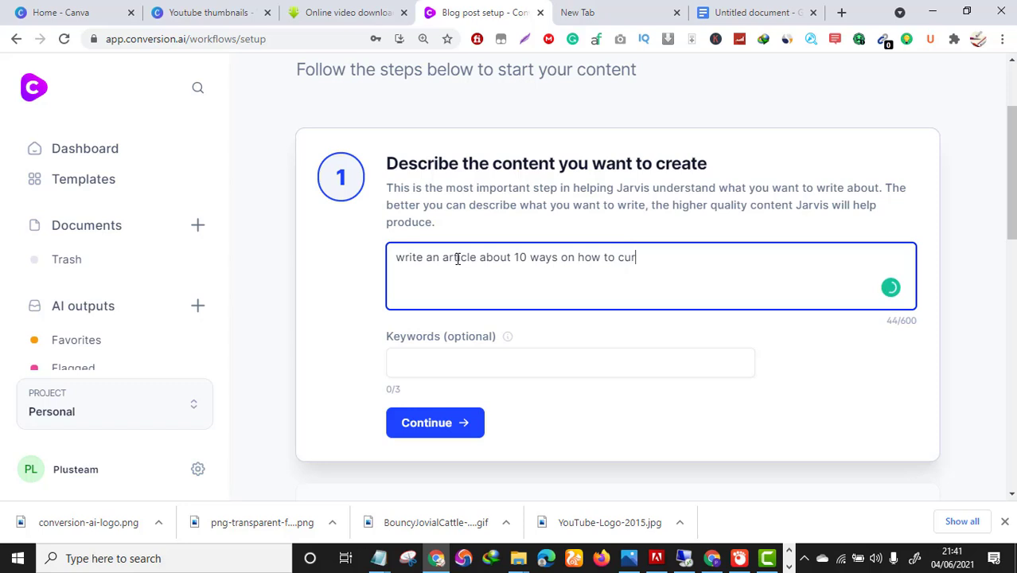
{"action": "type", "text": "e bac pain at h"}
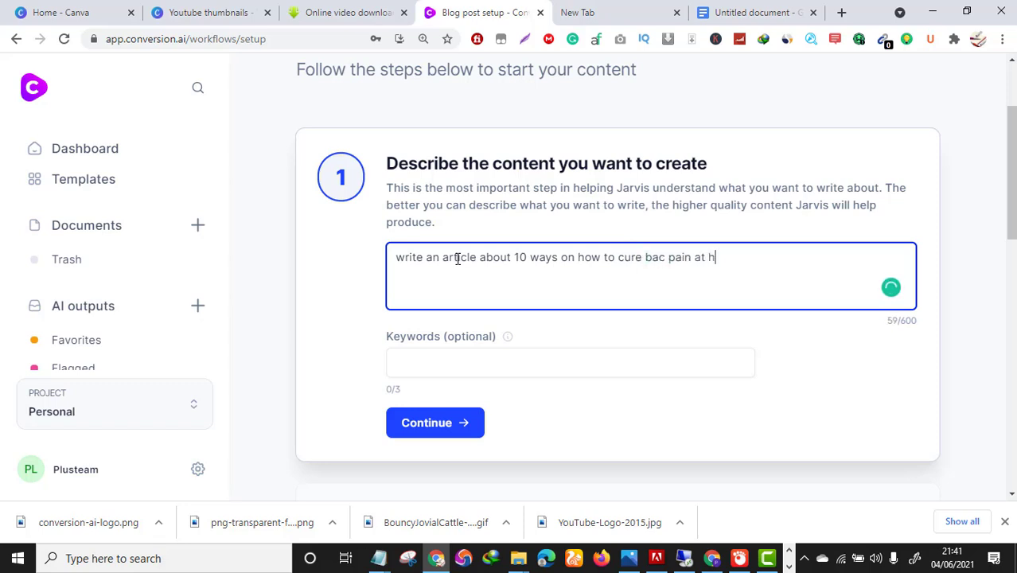
{"action": "type", "text": "ome"}
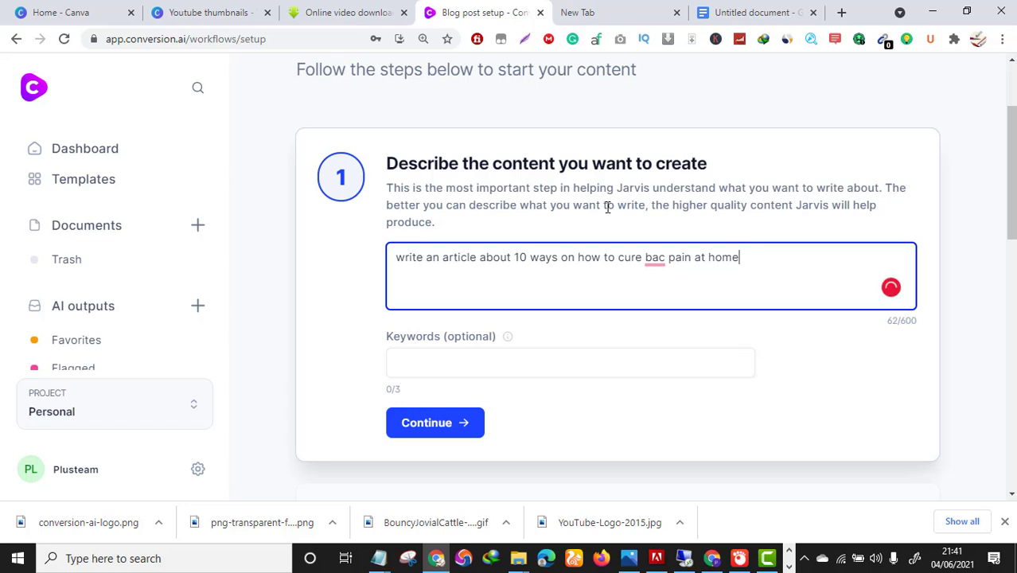
{"action": "mouse_move", "coordinate": [647, 255]}
{"action": "left_click", "coordinate": [661, 301]}
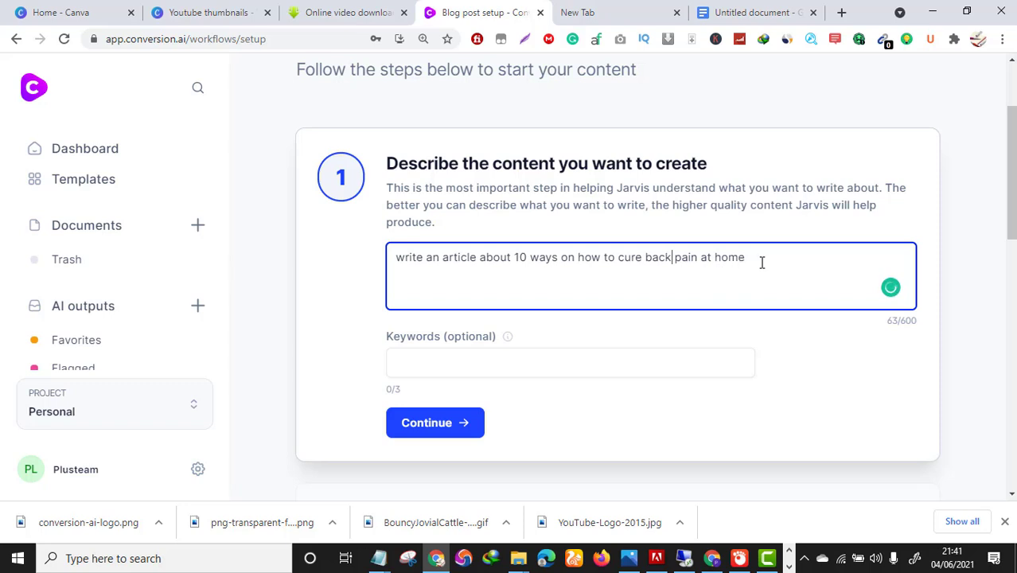
{"action": "scroll", "coordinate": [431, 352], "scroll_direction": "down", "scroll_amount": 2}
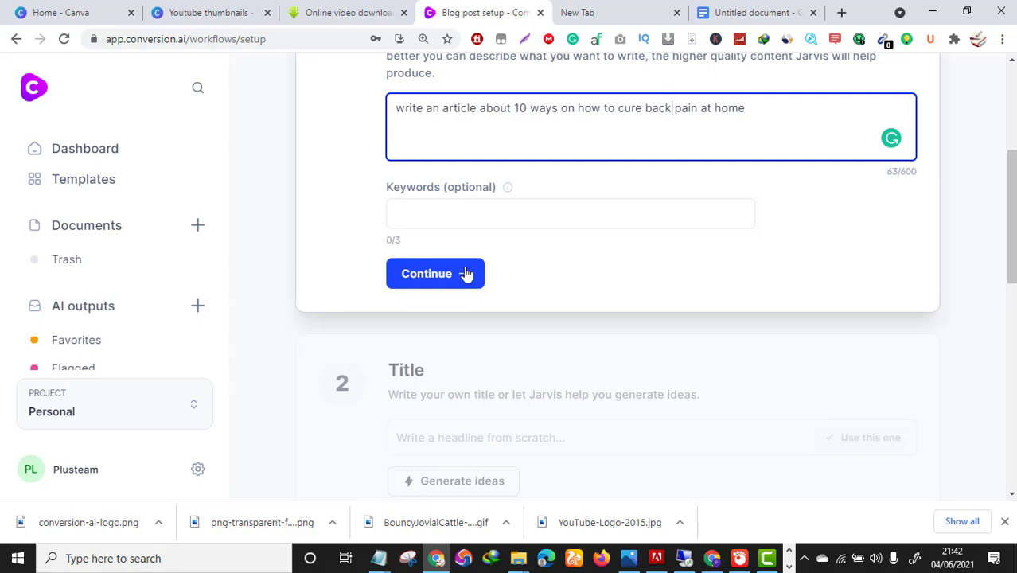
Save the back-pain content description and advance the blog post setup to the Title step.
{"action": "left_click", "coordinate": [427, 279]}
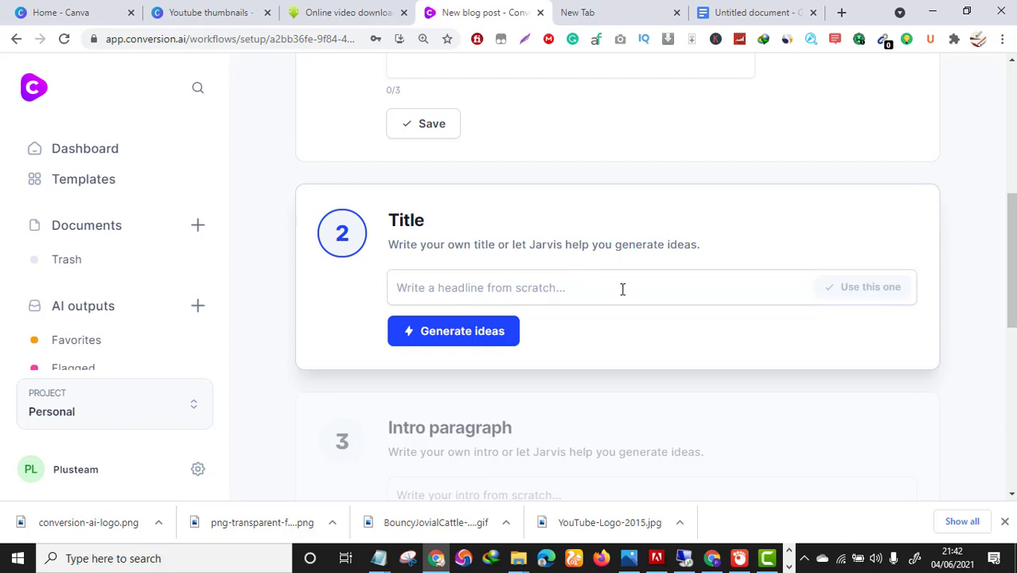
{"action": "scroll", "coordinate": [624, 289], "scroll_direction": "up", "scroll_amount": 3}
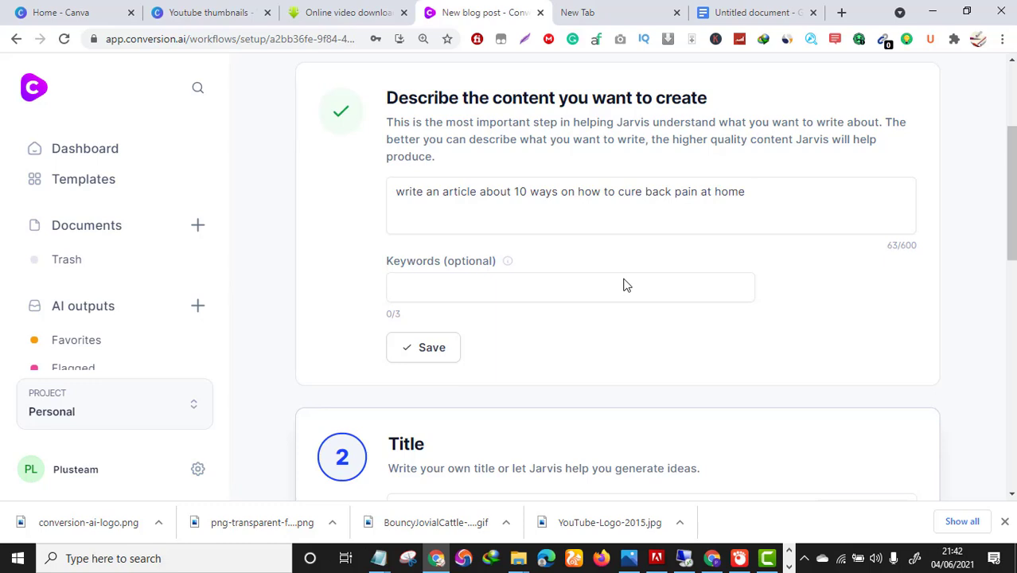
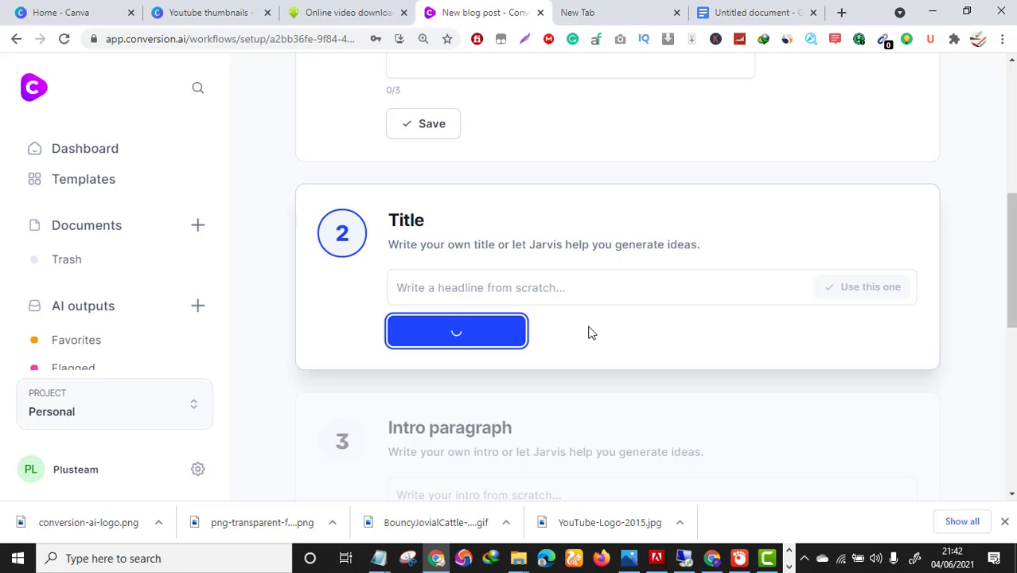
Generate another batch of back-pain title ideas, including '10 Steps to Stop Back Pain: Solutions for the Home'.
{"action": "scroll", "coordinate": [590, 335], "scroll_direction": "down", "scroll_amount": 1}
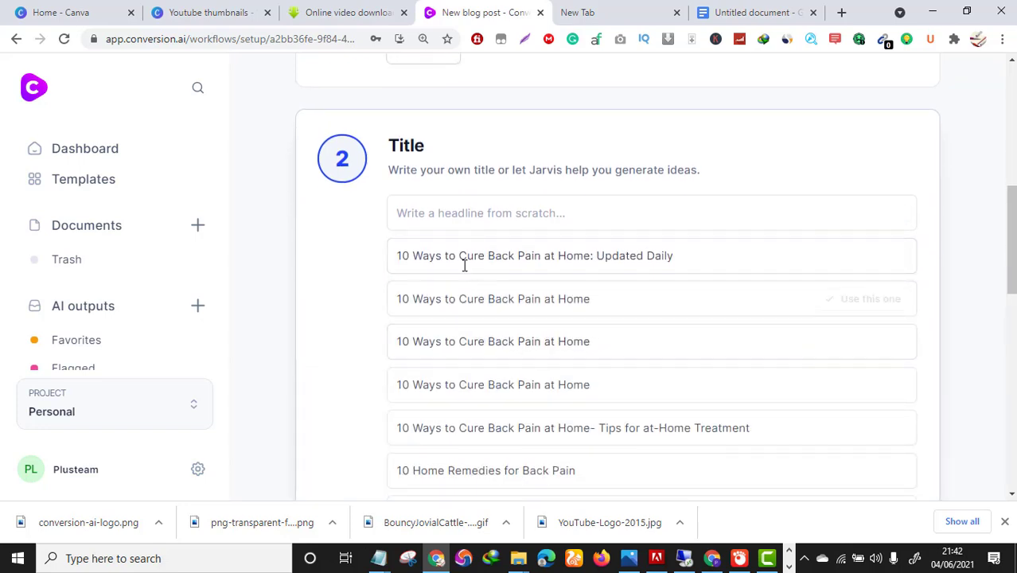
{"action": "scroll", "coordinate": [602, 263], "scroll_direction": "down", "scroll_amount": 2}
{"action": "scroll", "coordinate": [590, 298], "scroll_direction": "up", "scroll_amount": 2}
{"action": "scroll", "coordinate": [558, 284], "scroll_direction": "down", "scroll_amount": 2}
{"action": "scroll", "coordinate": [559, 159], "scroll_direction": "up", "scroll_amount": 1}
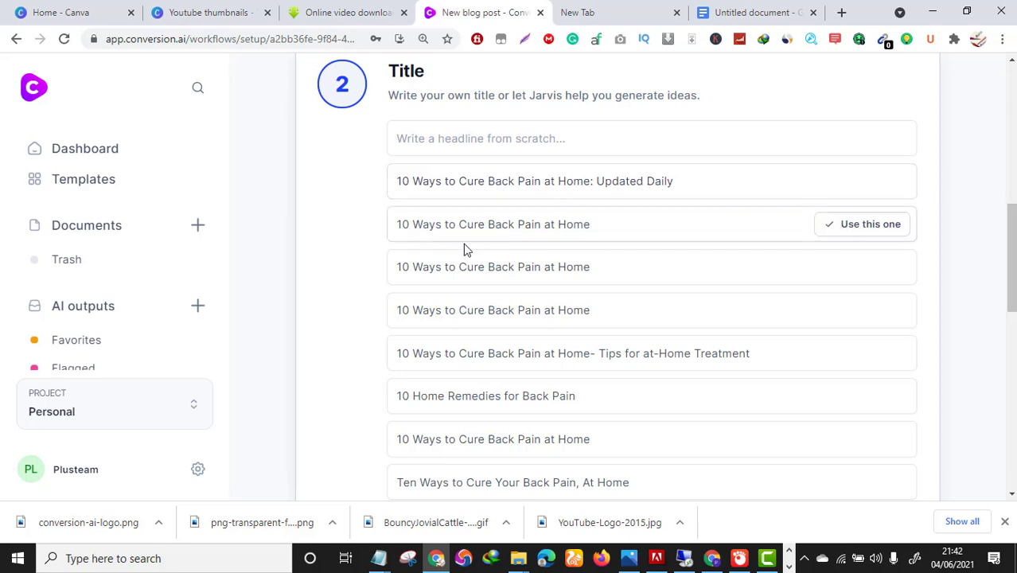
{"action": "scroll", "coordinate": [496, 283], "scroll_direction": "down", "scroll_amount": 1}
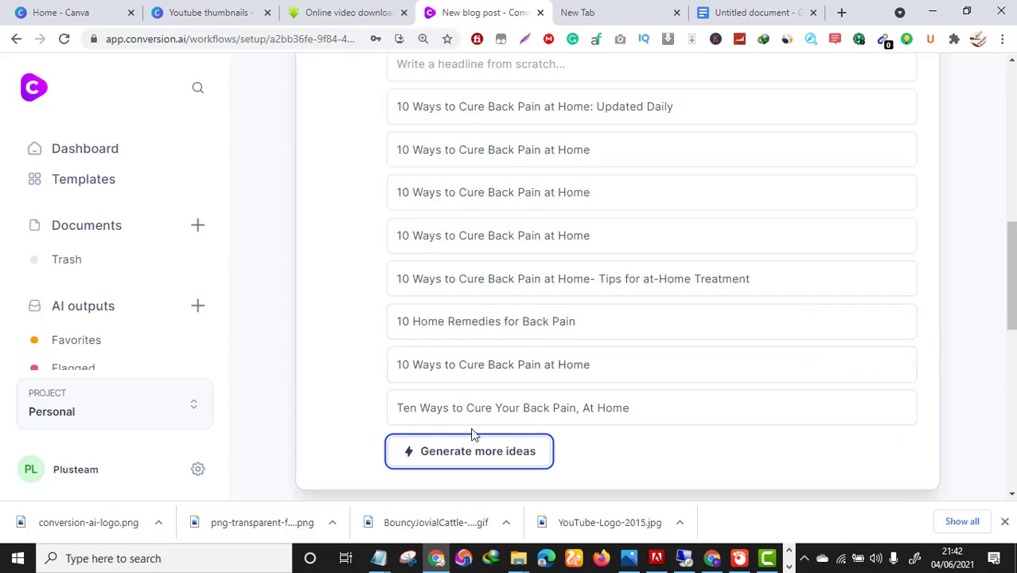
{"action": "scroll", "coordinate": [567, 336], "scroll_direction": "up", "scroll_amount": 1}
{"action": "scroll", "coordinate": [642, 293], "scroll_direction": "down", "scroll_amount": 2}
{"action": "left_click", "coordinate": [502, 378]}
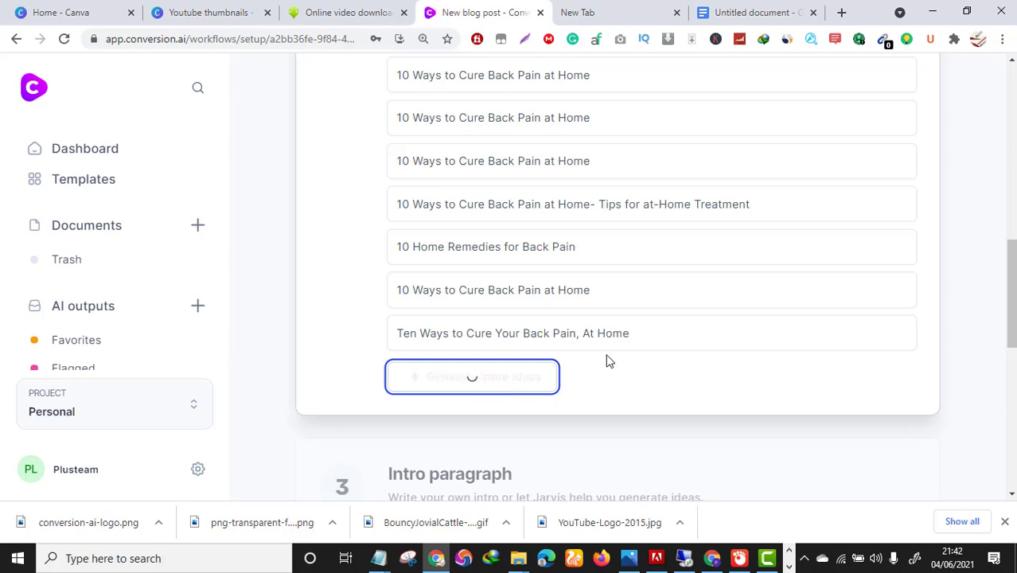
{"action": "scroll", "coordinate": [557, 335], "scroll_direction": "up", "scroll_amount": 3}
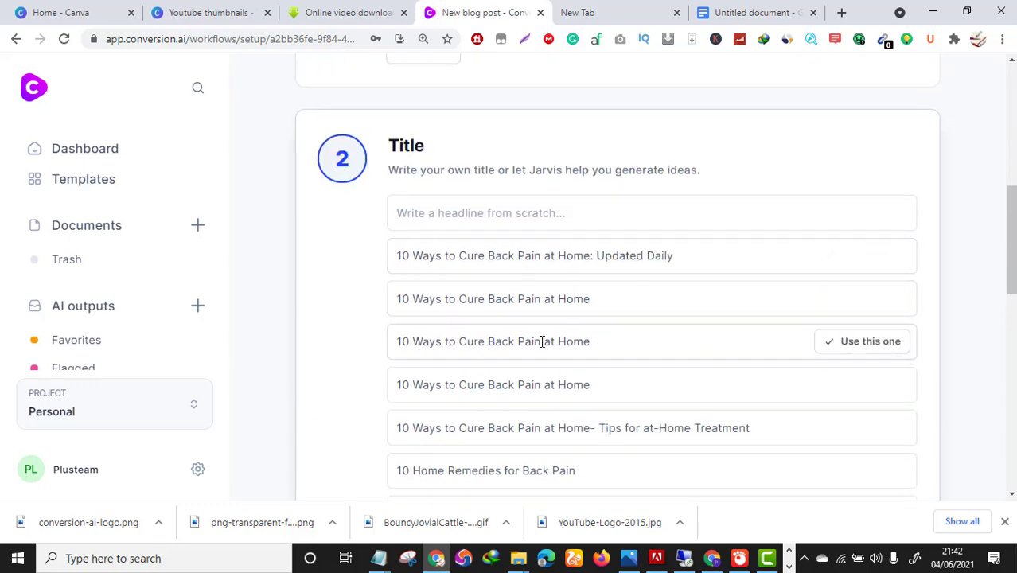
{"action": "scroll", "coordinate": [540, 340], "scroll_direction": "down", "scroll_amount": 5}
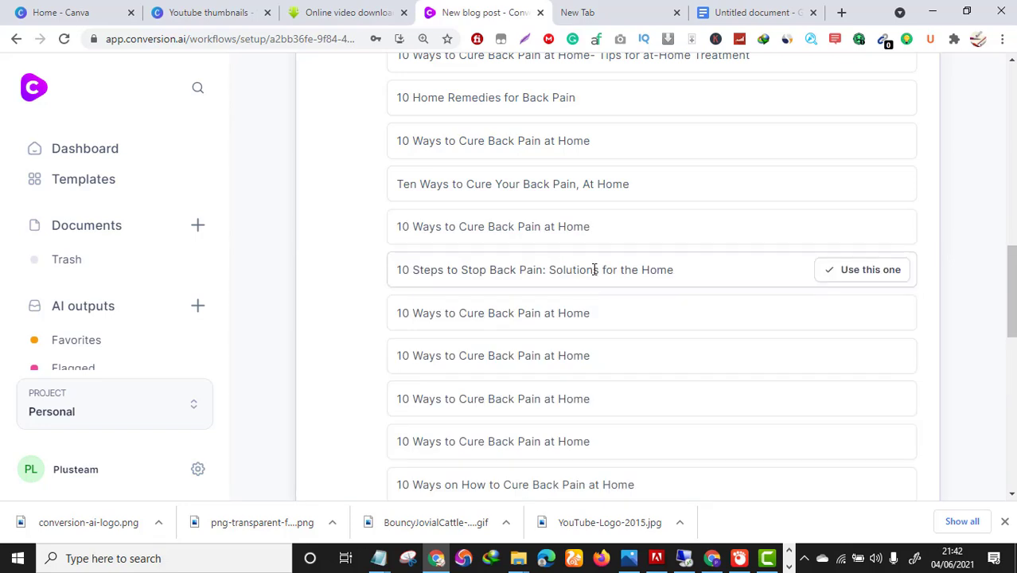
{"action": "scroll", "coordinate": [594, 269], "scroll_direction": "down", "scroll_amount": 3}
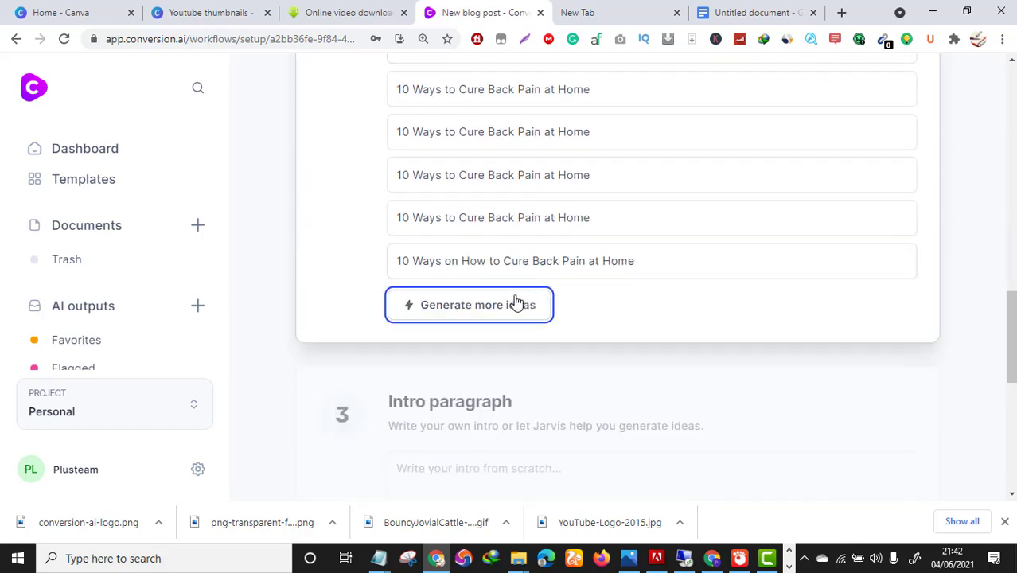
{"action": "scroll", "coordinate": [533, 295], "scroll_direction": "up", "scroll_amount": 5}
{"action": "scroll", "coordinate": [534, 290], "scroll_direction": "up", "scroll_amount": 4}
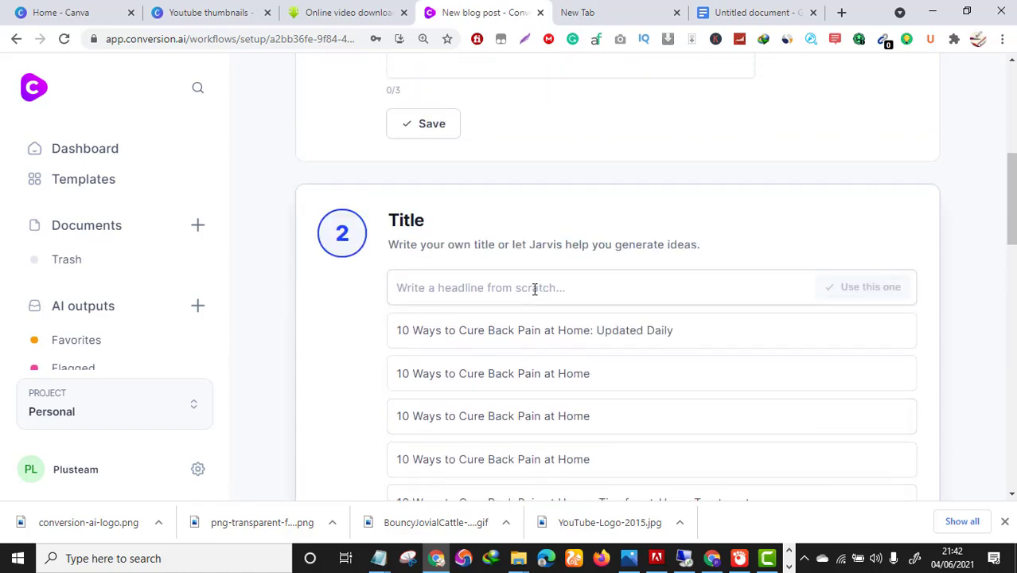
{"action": "scroll", "coordinate": [536, 288], "scroll_direction": "up", "scroll_amount": 5}
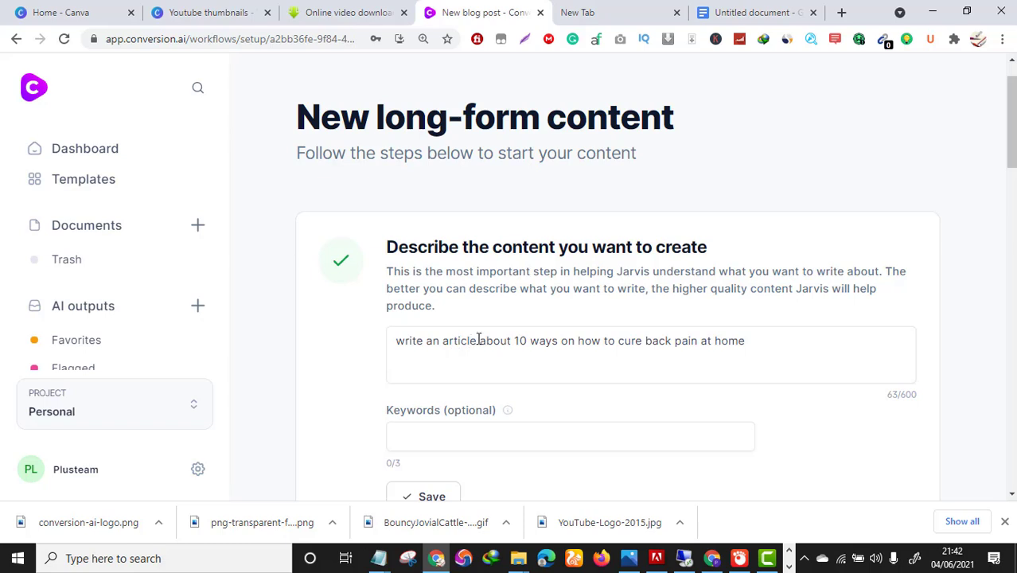
Insert 'naturally' before 'cure' in the content description and generate more headline ideas.
{"action": "left_click", "coordinate": [538, 341]}
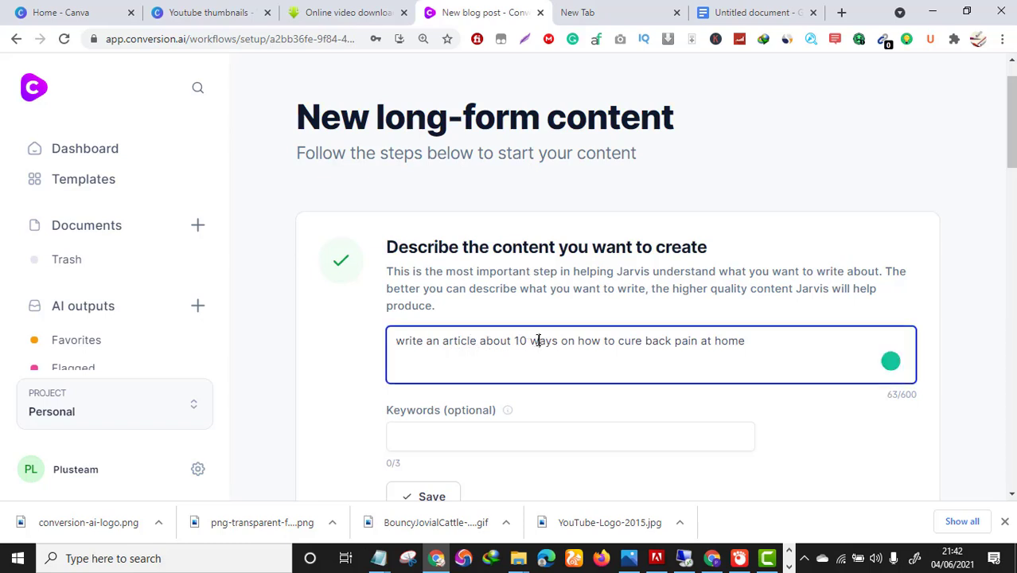
{"action": "left_click", "coordinate": [618, 341]}
{"action": "type", "text": "naturally"}
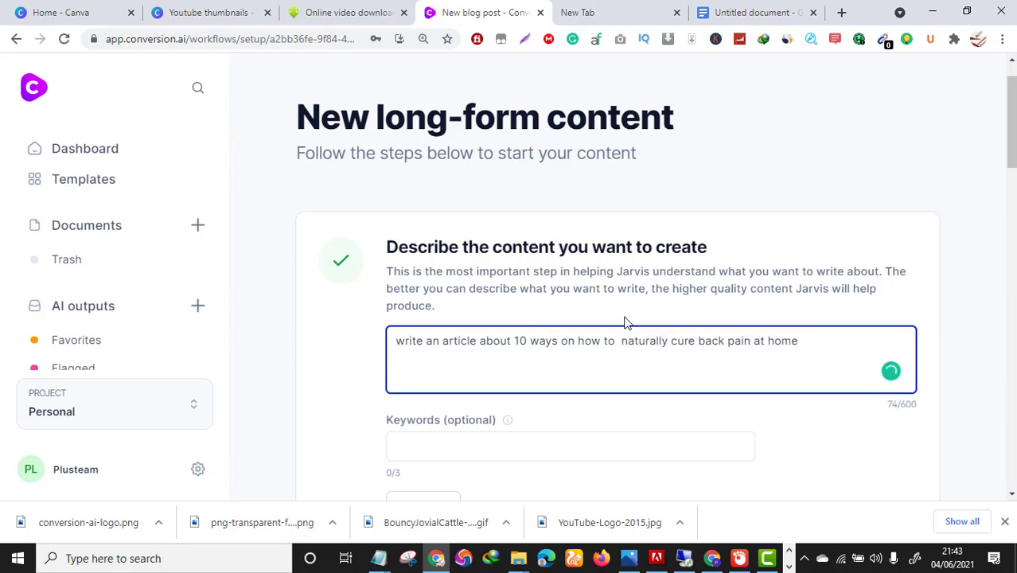
{"action": "scroll", "coordinate": [644, 399], "scroll_direction": "down", "scroll_amount": 5}
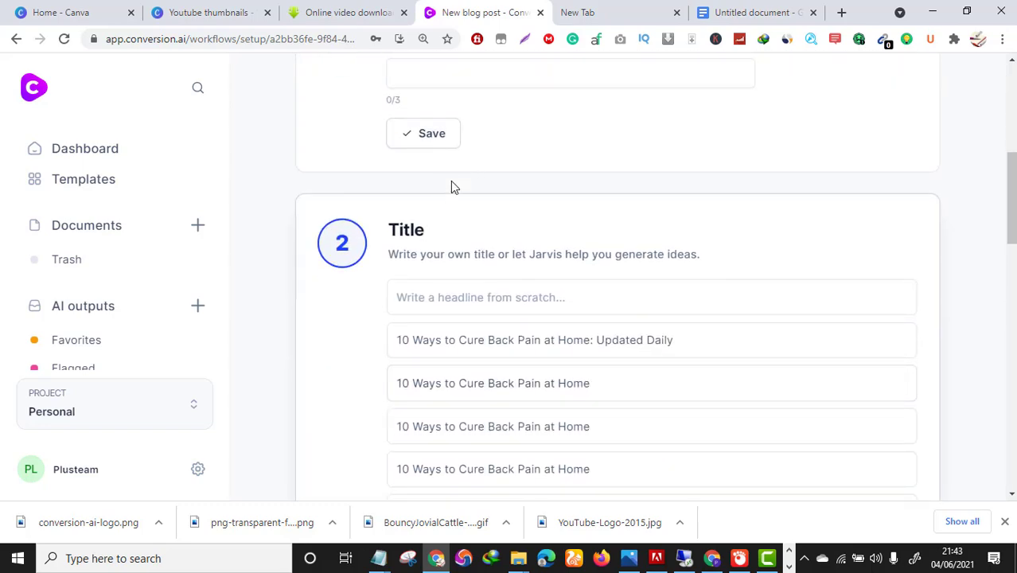
{"action": "scroll", "coordinate": [439, 145], "scroll_direction": "down", "scroll_amount": 10}
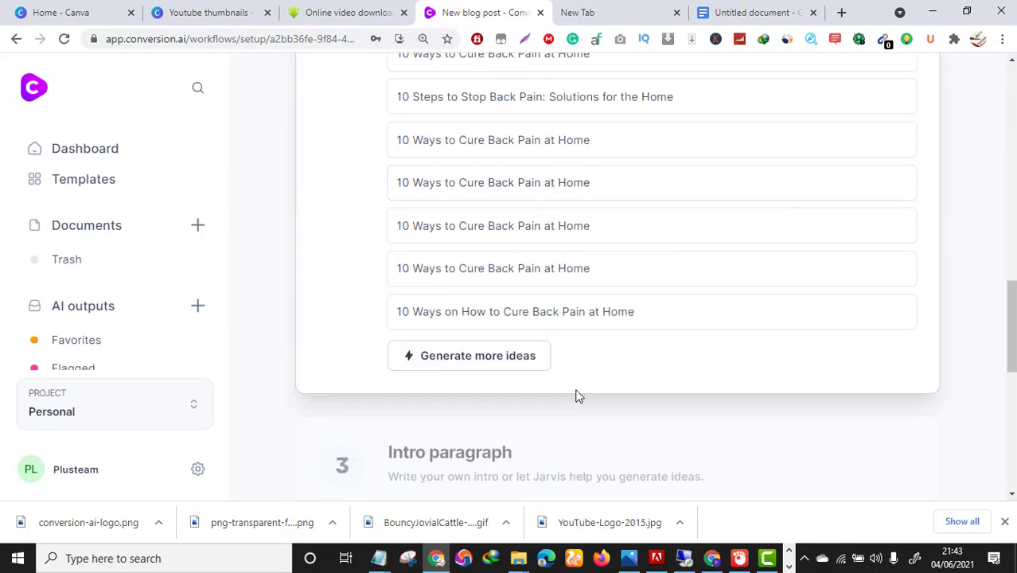
{"action": "left_click", "coordinate": [525, 360]}
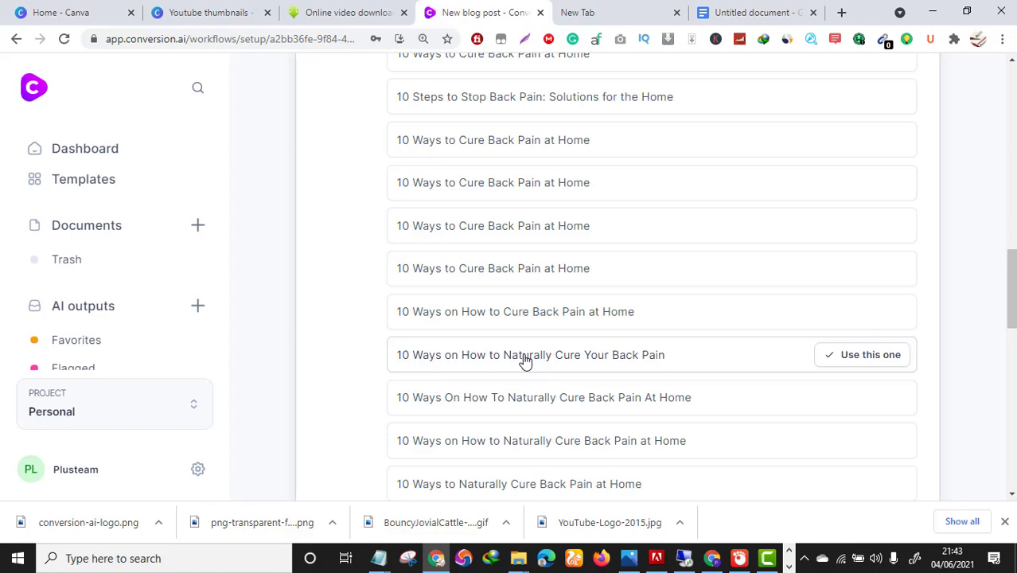
Scroll through the natural-cure headlines such as '10 Ways to Cure Back Pain Naturally: 3 Yoga Poses and 7 Home Remedies'.
{"action": "scroll", "coordinate": [714, 325], "scroll_direction": "down", "scroll_amount": 5}
{"action": "scroll", "coordinate": [713, 327], "scroll_direction": "up", "scroll_amount": 1}
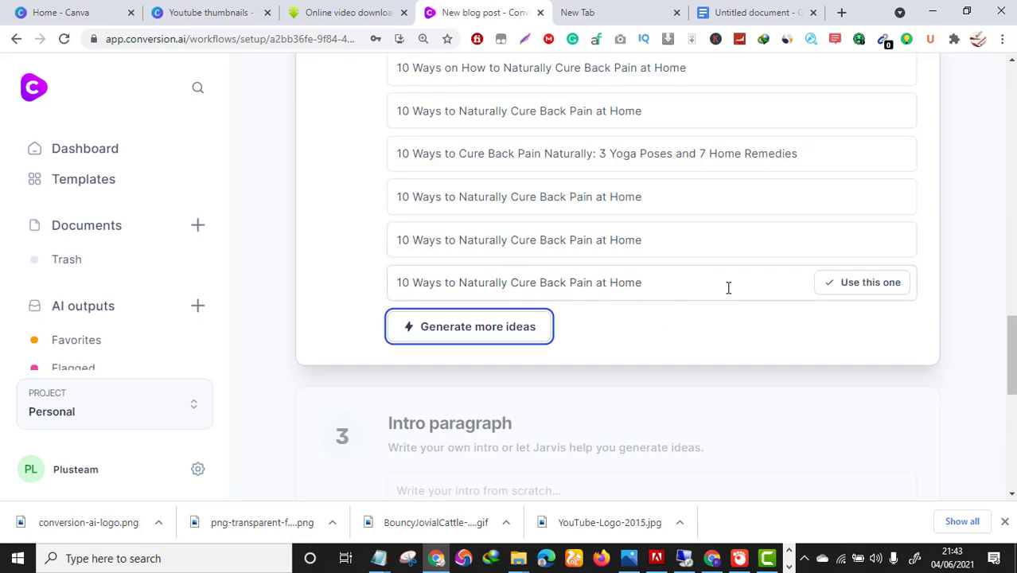
{"action": "scroll", "coordinate": [541, 277], "scroll_direction": "up", "scroll_amount": 1}
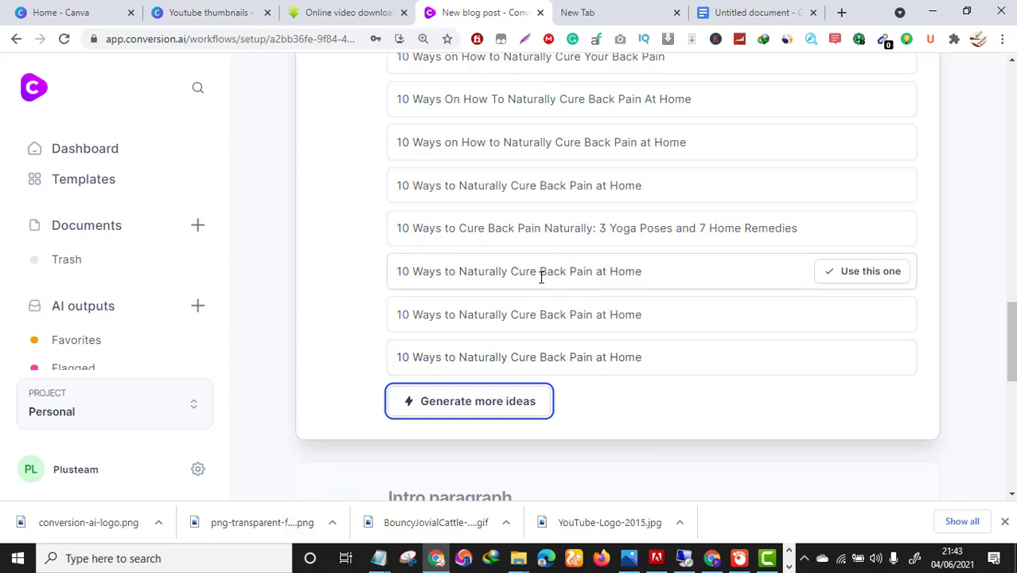
{"action": "scroll", "coordinate": [489, 273], "scroll_direction": "up", "scroll_amount": 1}
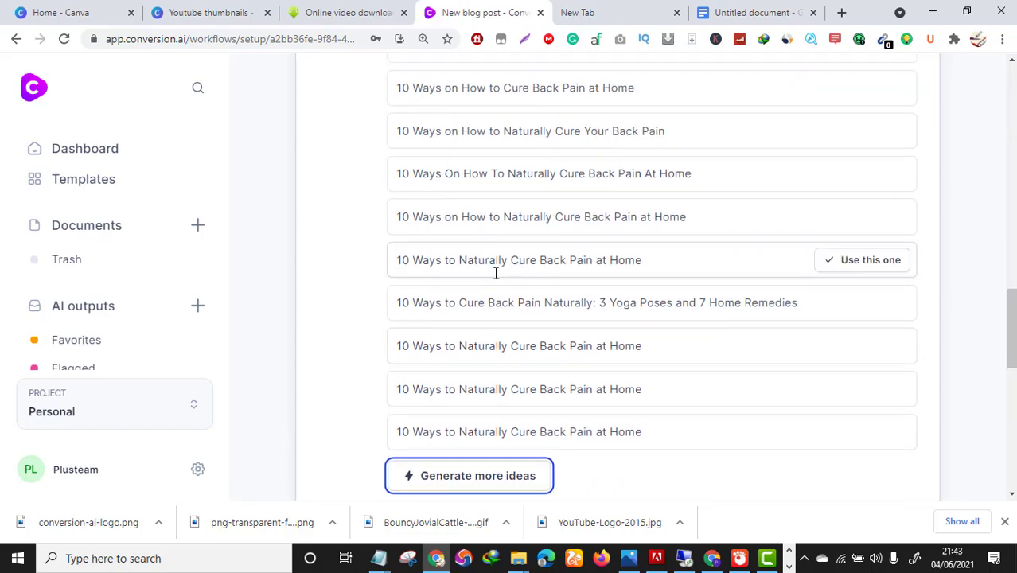
{"action": "scroll", "coordinate": [509, 267], "scroll_direction": "up", "scroll_amount": 3}
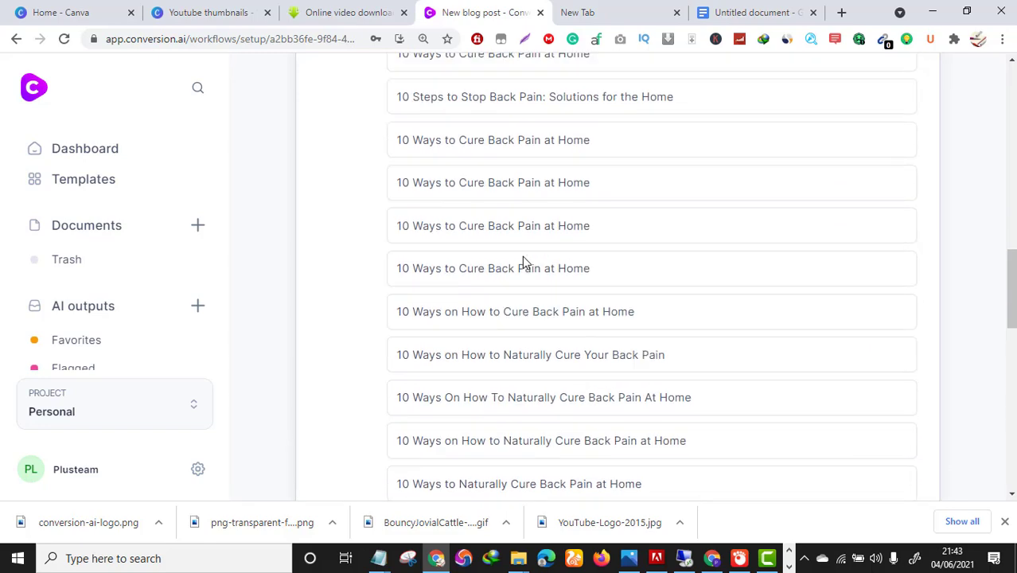
{"action": "scroll", "coordinate": [561, 372], "scroll_direction": "up", "scroll_amount": 7}
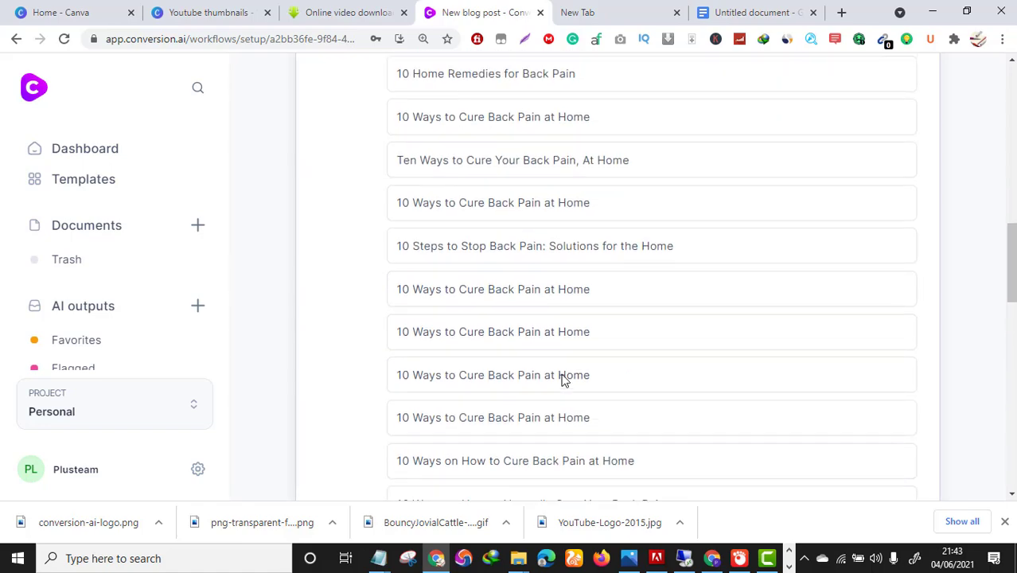
{"action": "scroll", "coordinate": [564, 369], "scroll_direction": "up", "scroll_amount": 1}
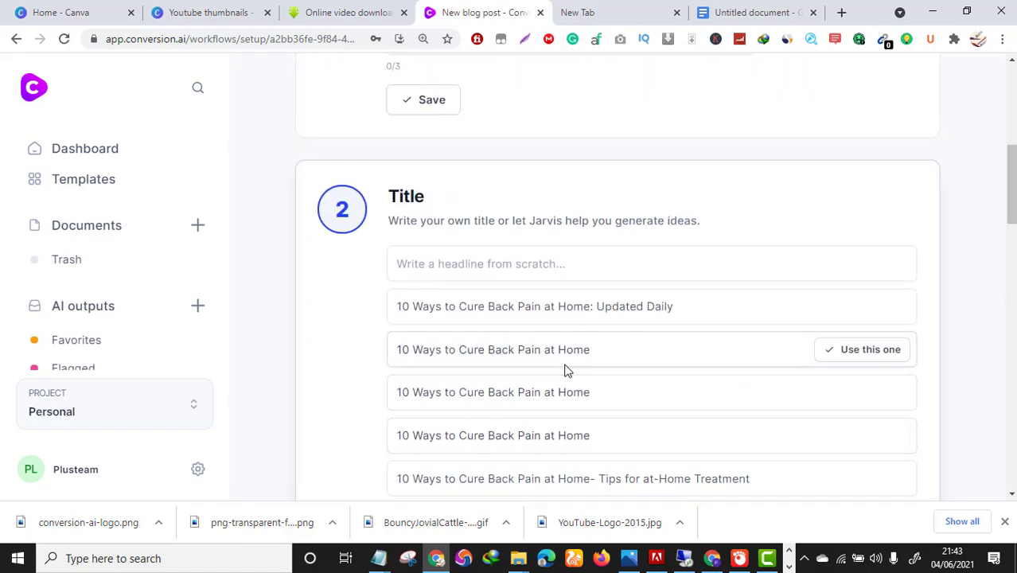
{"action": "scroll", "coordinate": [565, 370], "scroll_direction": "down", "scroll_amount": 2}
{"action": "scroll", "coordinate": [565, 367], "scroll_direction": "down", "scroll_amount": 3}
{"action": "scroll", "coordinate": [564, 358], "scroll_direction": "up", "scroll_amount": 2}
{"action": "scroll", "coordinate": [561, 359], "scroll_direction": "down", "scroll_amount": 3}
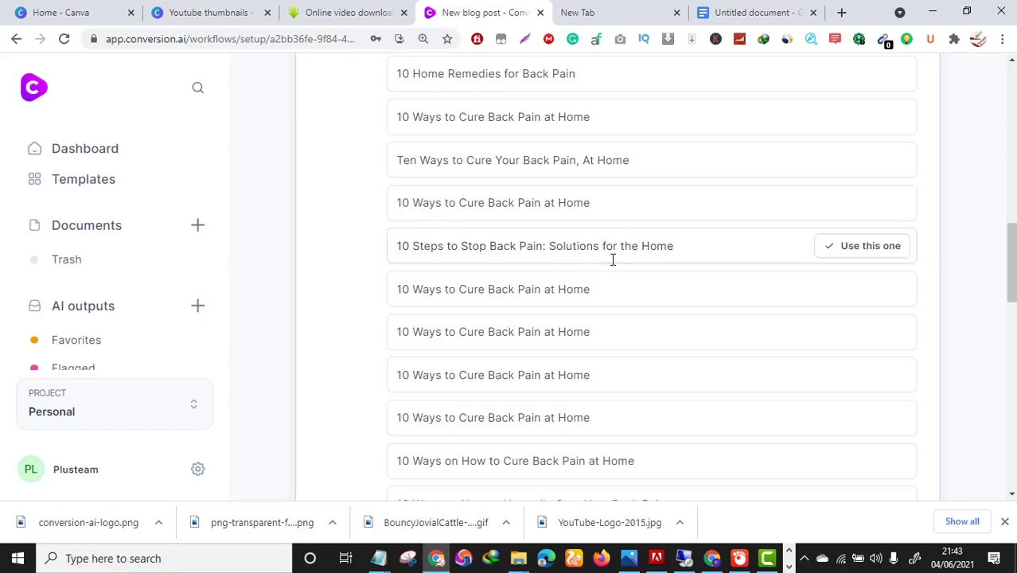
{"action": "scroll", "coordinate": [614, 263], "scroll_direction": "down", "scroll_amount": 4}
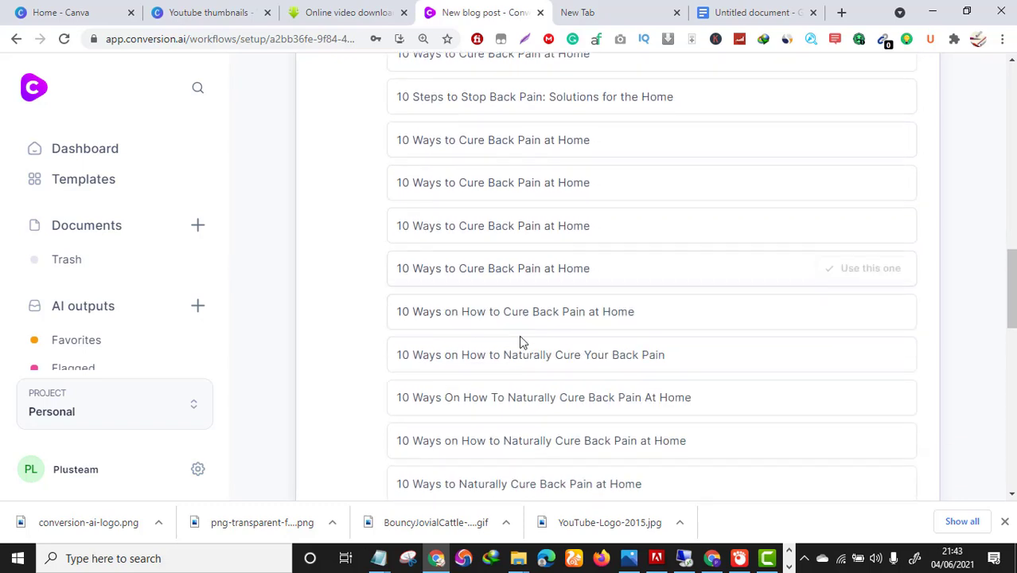
{"action": "scroll", "coordinate": [521, 336], "scroll_direction": "down", "scroll_amount": 1}
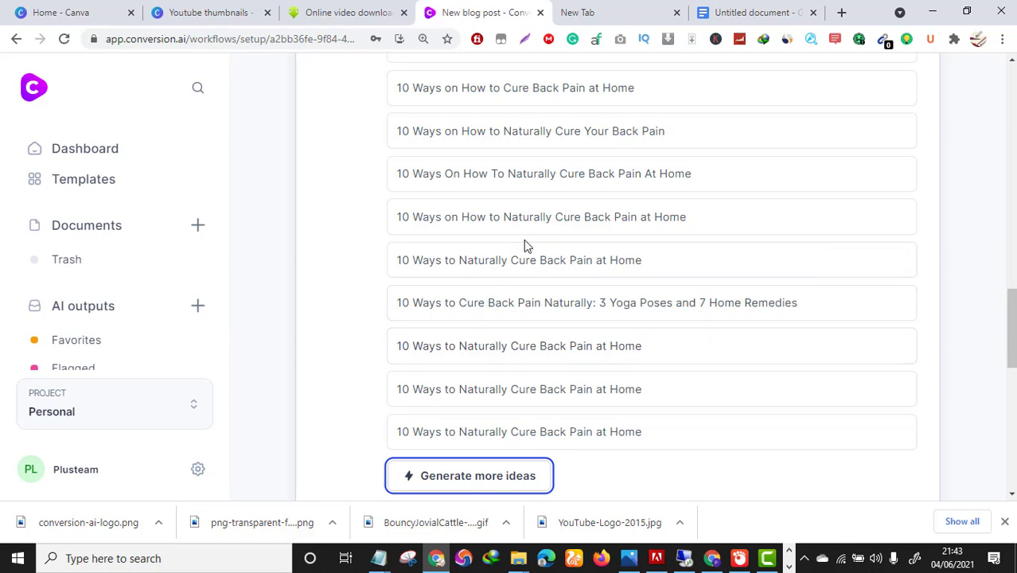
Return to Templates and start the Long-form assistant blog post setup.
{"action": "left_click", "coordinate": [16, 38]}
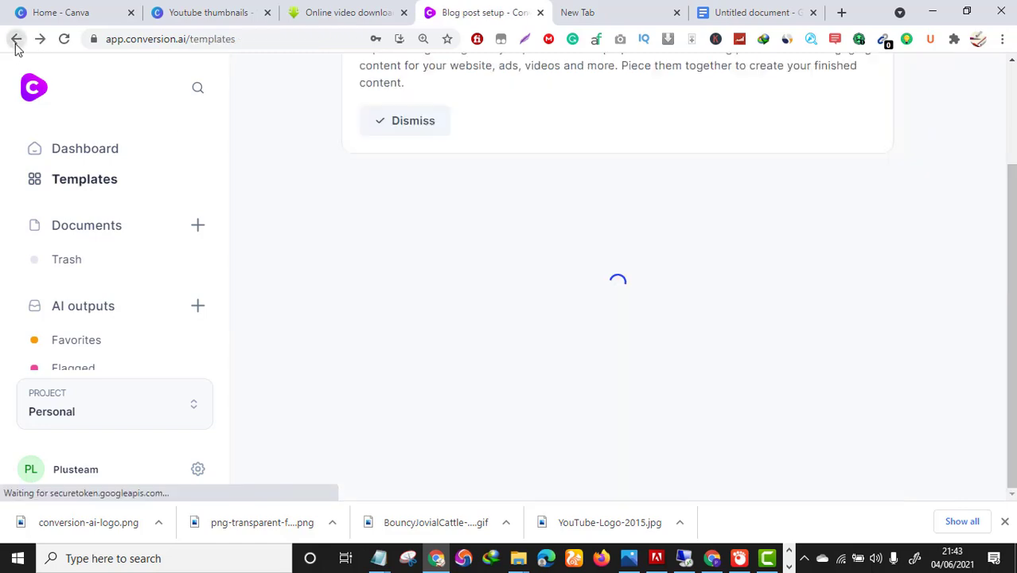
{"action": "scroll", "coordinate": [356, 205], "scroll_direction": "up", "scroll_amount": 10}
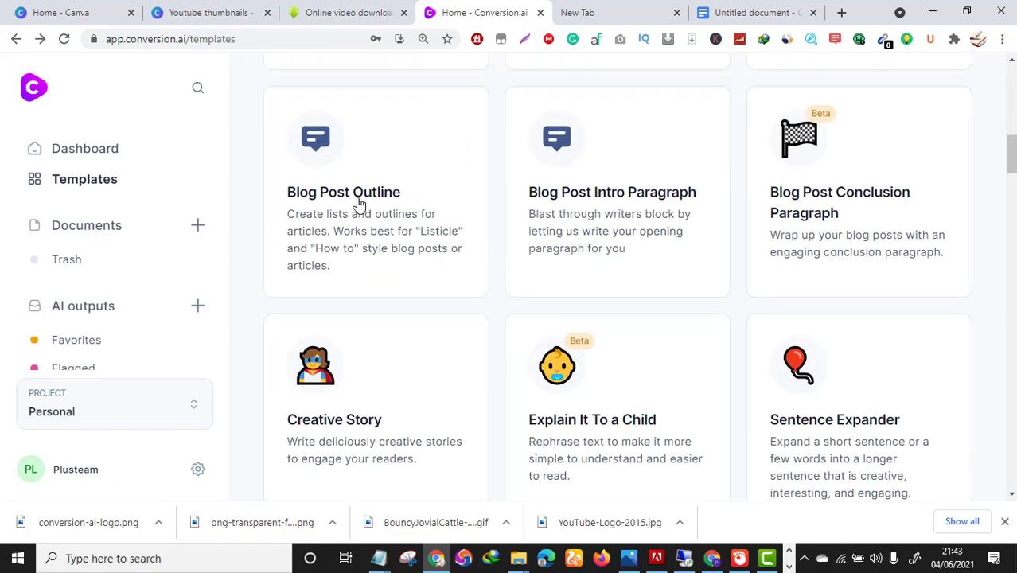
{"action": "left_click", "coordinate": [359, 186]}
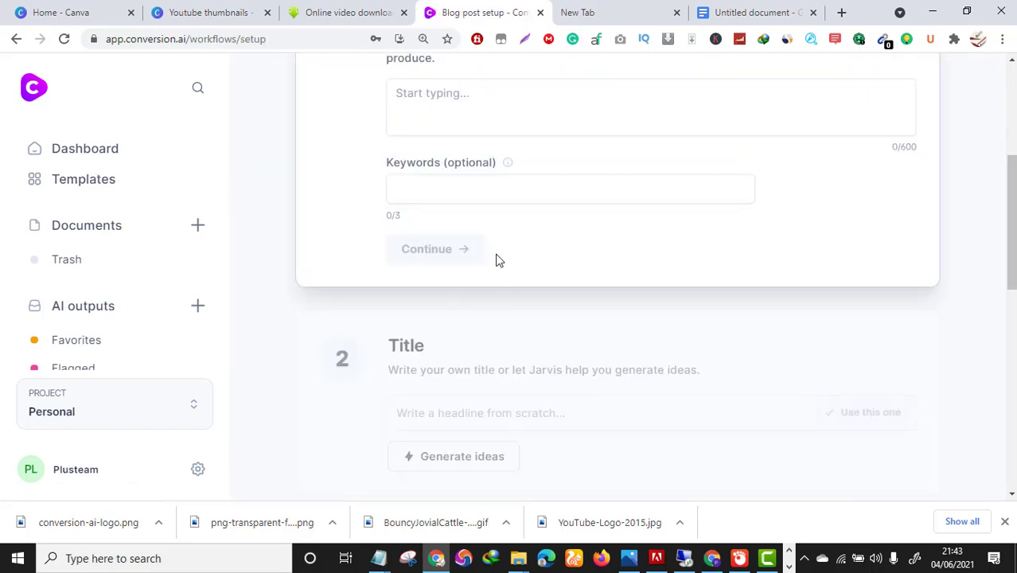
{"action": "scroll", "coordinate": [496, 258], "scroll_direction": "up", "scroll_amount": 2}
Describe the content as 'write a blog post on how to naturally cure back pain at home in simple steps'.
{"action": "left_click", "coordinate": [467, 262]}
{"action": "type", "text": "wri"}
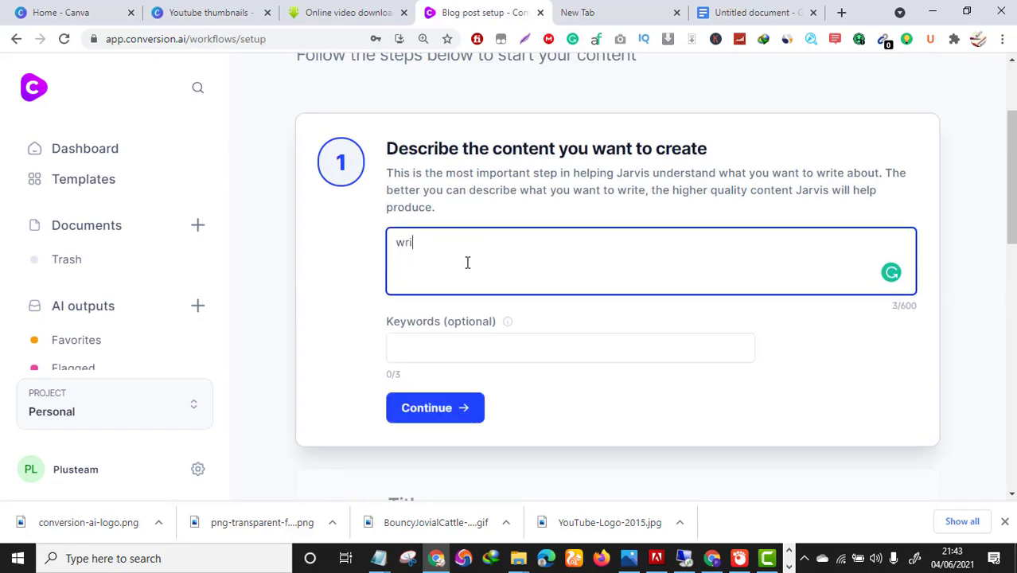
{"action": "type", "text": "te a 1000 words"}
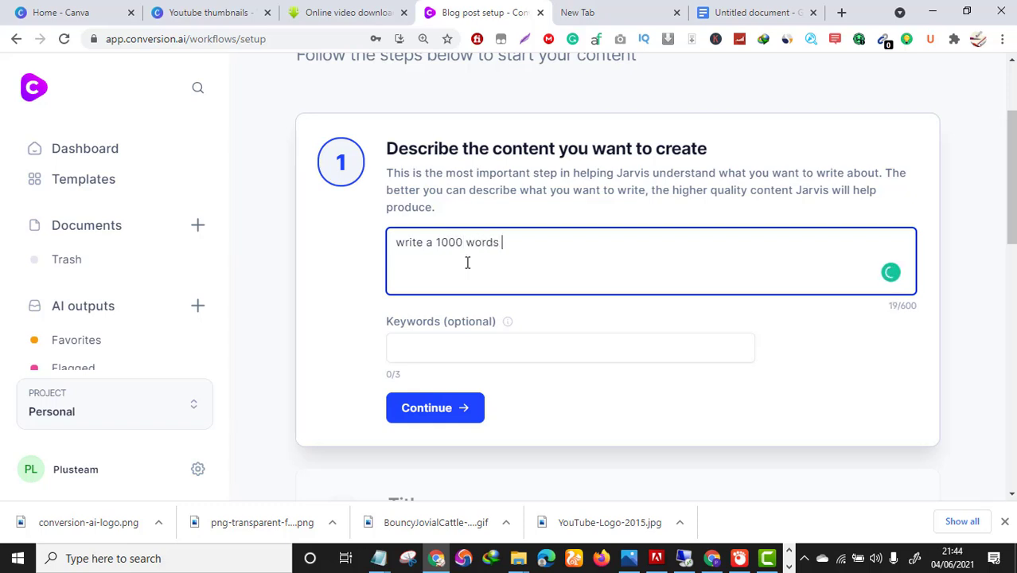
{"action": "key", "text": "BackSpace"}
{"action": "key", "text": "BackSpace"}
{"action": "key", "text": "BackSpace"}
{"action": "key", "text": "BackSpace"}
{"action": "key", "text": "BackSpace"}
{"action": "key", "text": "BackSpace"}
{"action": "key", "text": "BackSpace"}
{"action": "key", "text": "BackSpace"}
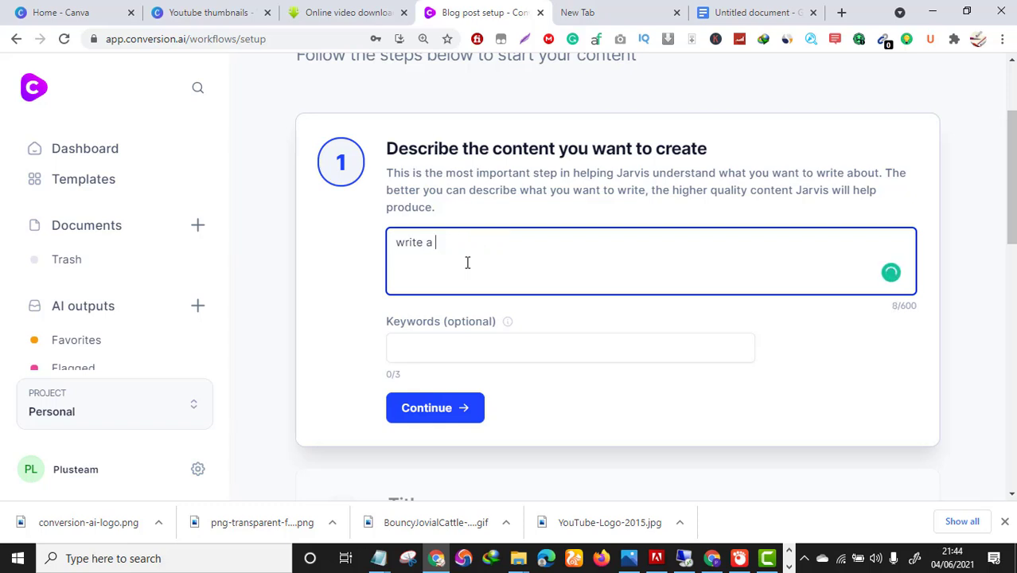
{"action": "type", "text": "blog post on how to"}
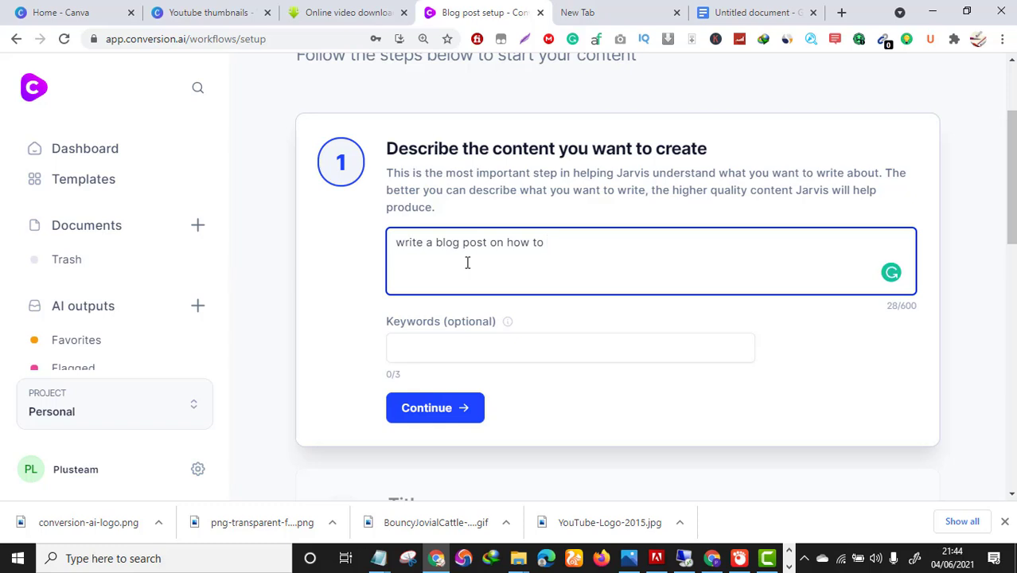
{"action": "type", "text": "uiral"}
{"action": "type", "text": "e ba"}
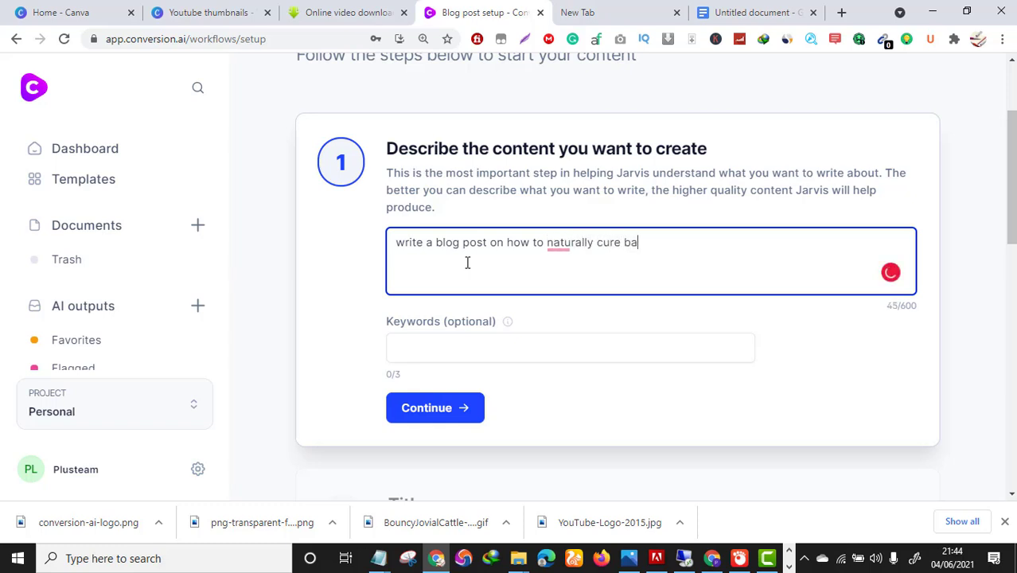
{"action": "type", "text": "ck pain"}
{"action": "type", "text": " at hime"}
{"action": "type", "text": "me "}
{"action": "type", "text": "in sinp"}
{"action": "type", "text": "mpl"}
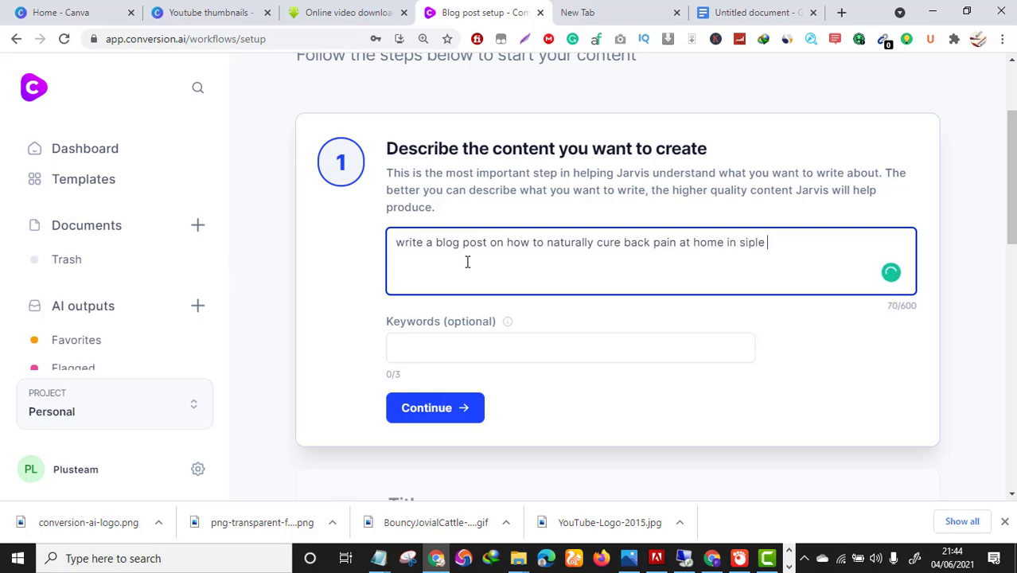
{"action": "type", "text": "e steps"}
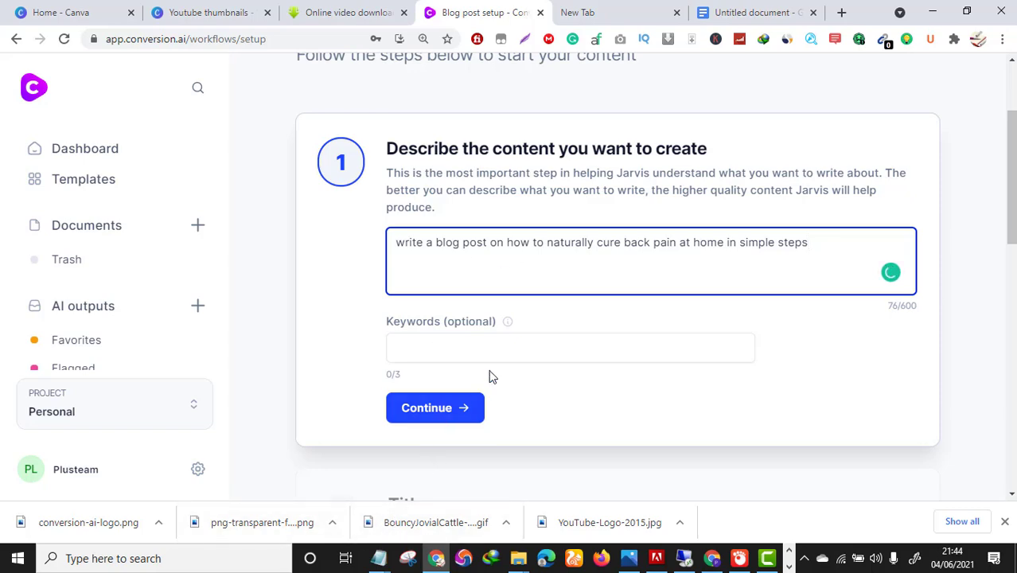
Submit the description and generate titles like '8 Simple Steps to Cure Back Pain at Home'.
{"action": "scroll", "coordinate": [477, 366], "scroll_direction": "down", "scroll_amount": 1}
{"action": "left_click", "coordinate": [443, 344]}
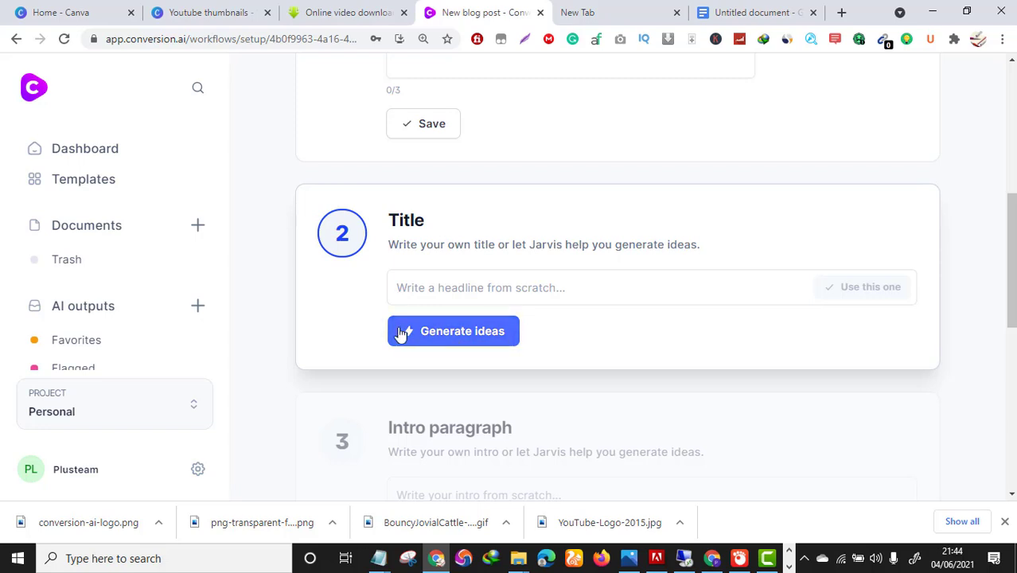
{"action": "left_click", "coordinate": [473, 336]}
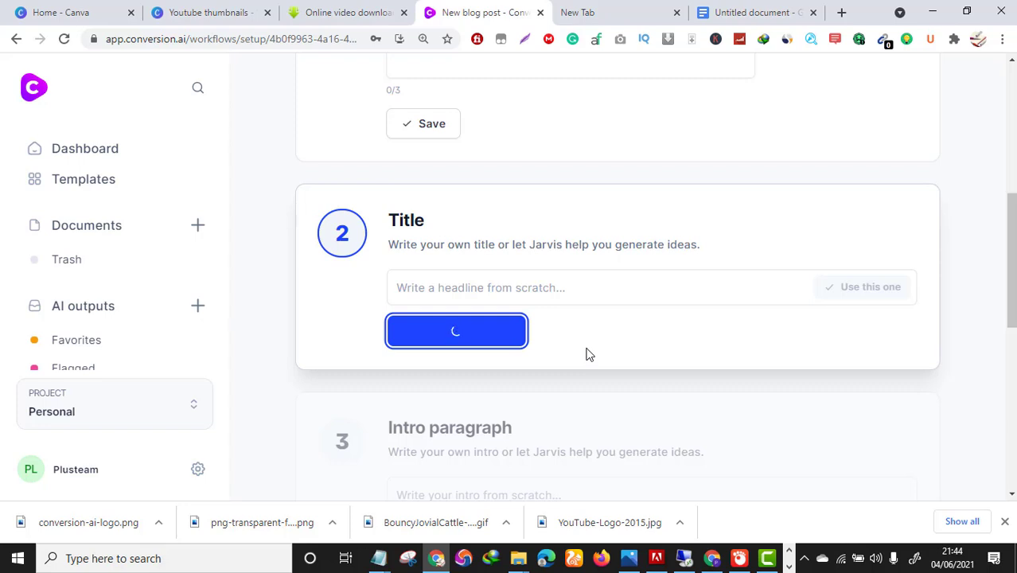
{"action": "scroll", "coordinate": [593, 360], "scroll_direction": "down", "scroll_amount": 2}
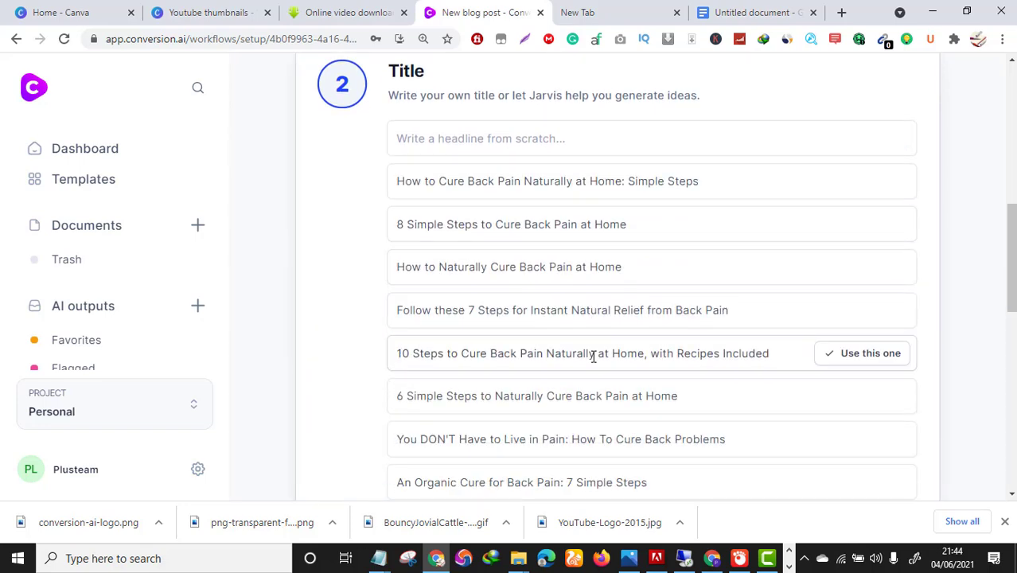
{"action": "scroll", "coordinate": [592, 357], "scroll_direction": "down", "scroll_amount": 1}
{"action": "scroll", "coordinate": [589, 357], "scroll_direction": "up", "scroll_amount": 2}
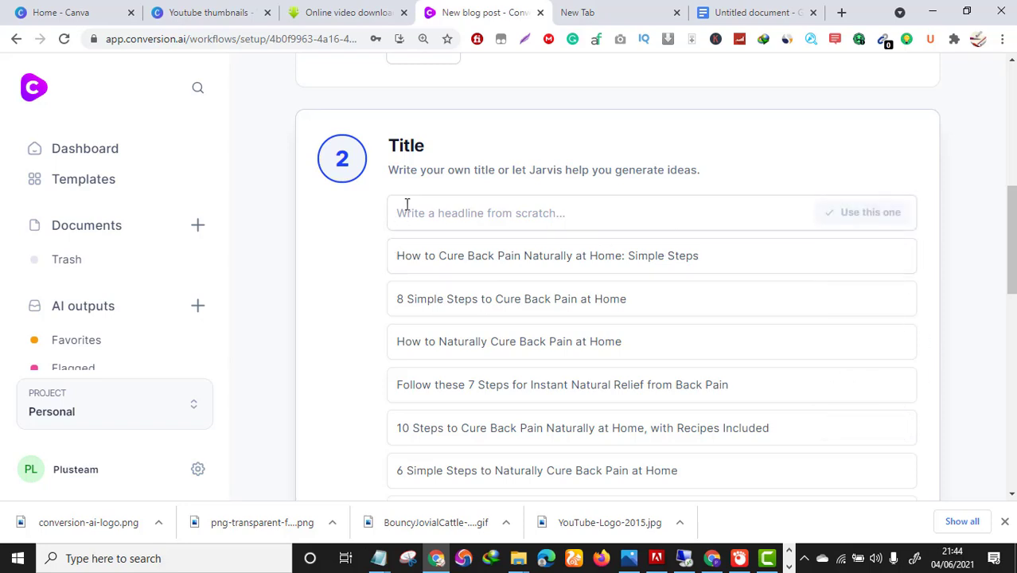
{"action": "scroll", "coordinate": [469, 284], "scroll_direction": "down", "scroll_amount": 1}
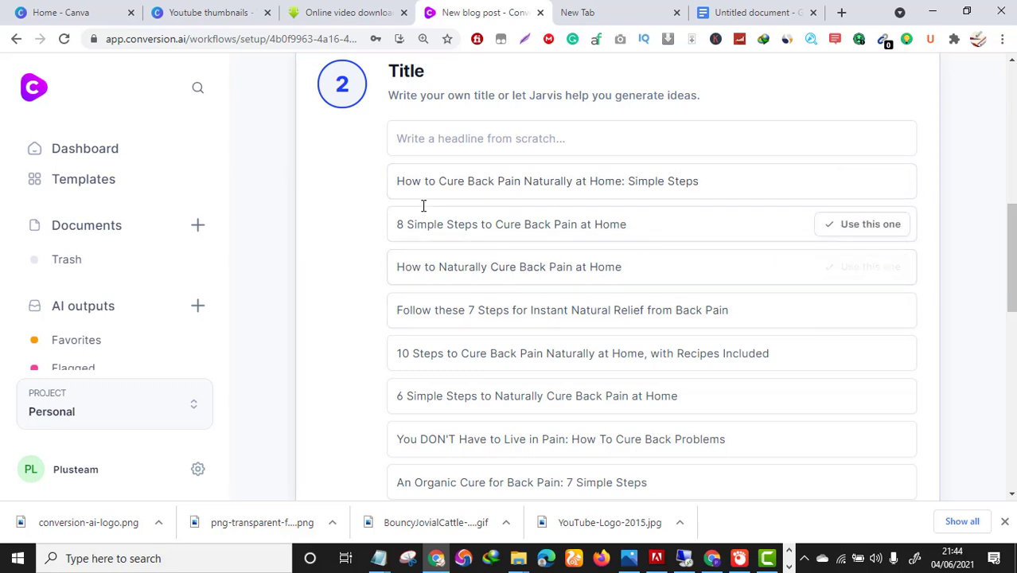
{"action": "scroll", "coordinate": [618, 277], "scroll_direction": "down", "scroll_amount": 2}
{"action": "scroll", "coordinate": [454, 191], "scroll_direction": "up", "scroll_amount": 2}
{"action": "scroll", "coordinate": [454, 188], "scroll_direction": "up", "scroll_amount": 1}
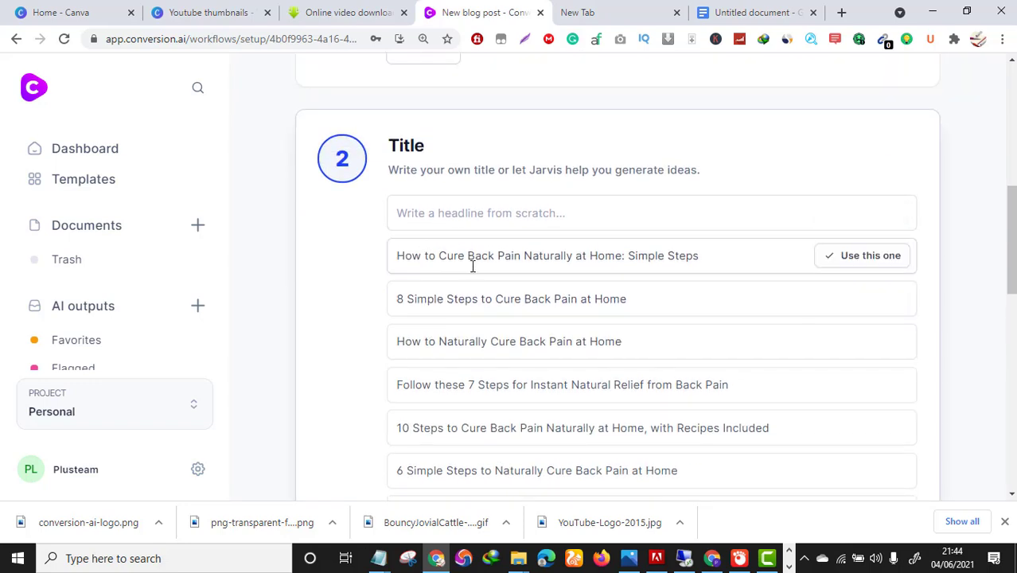
{"action": "scroll", "coordinate": [657, 305], "scroll_direction": "down", "scroll_amount": 1}
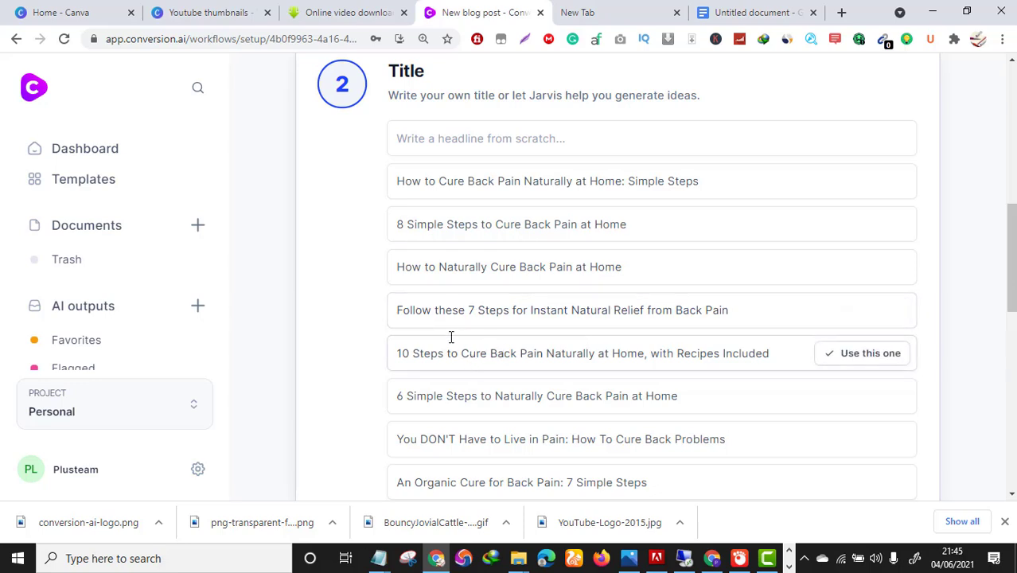
{"action": "scroll", "coordinate": [461, 343], "scroll_direction": "down", "scroll_amount": 1}
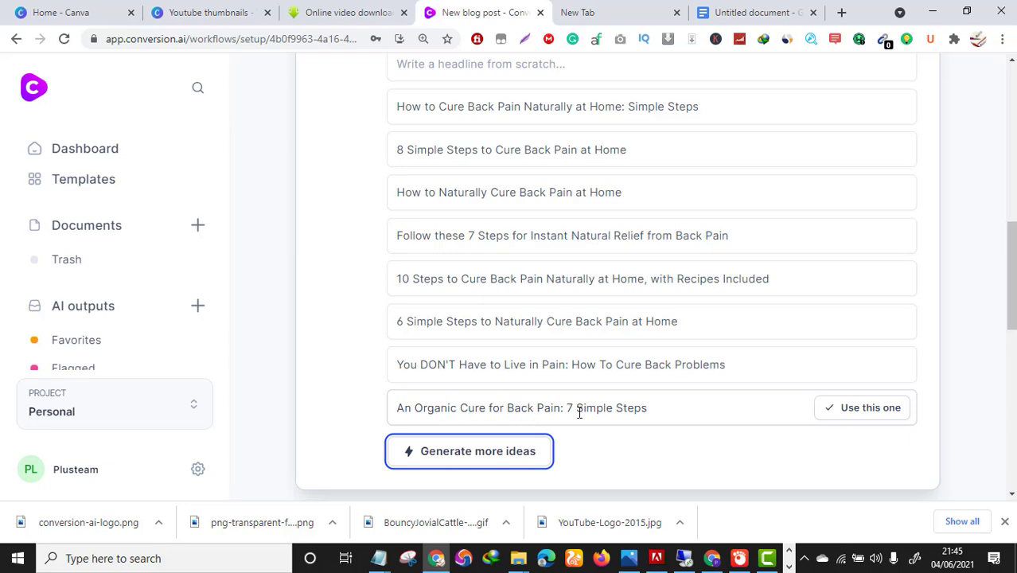
{"action": "scroll", "coordinate": [570, 412], "scroll_direction": "up", "scroll_amount": 1}
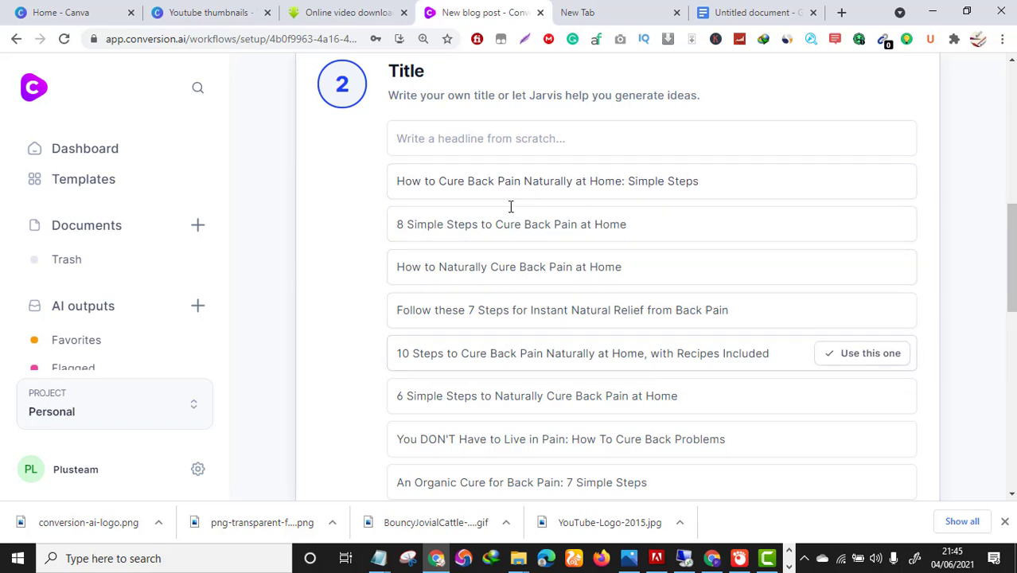
Pick 'How to Cure Back Pain Naturally at Home: Simple Steps' as the title and move to the intro step.
{"action": "left_click", "coordinate": [866, 182]}
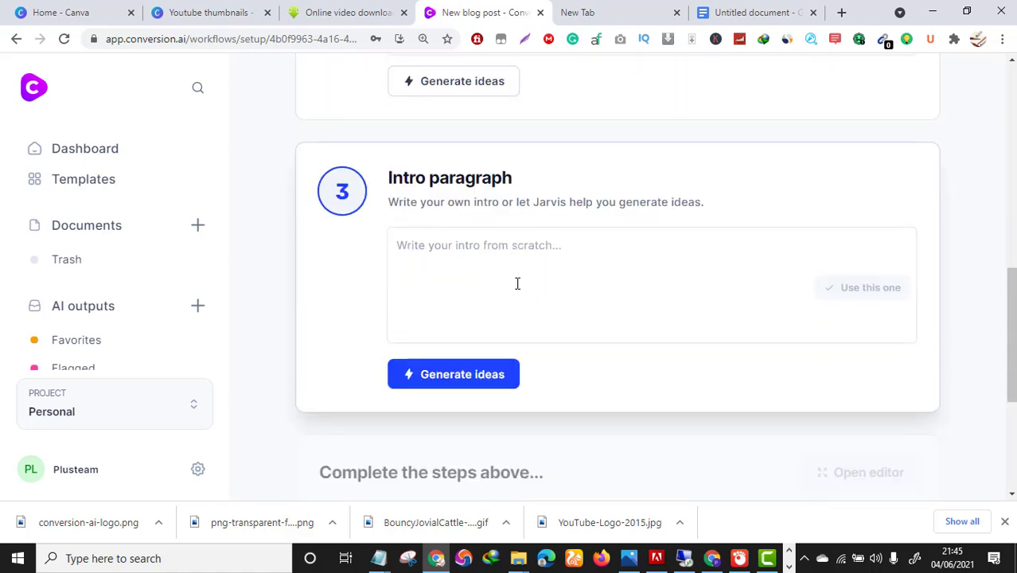
{"action": "scroll", "coordinate": [527, 289], "scroll_direction": "up", "scroll_amount": 4}
{"action": "scroll", "coordinate": [527, 290], "scroll_direction": "down", "scroll_amount": 1}
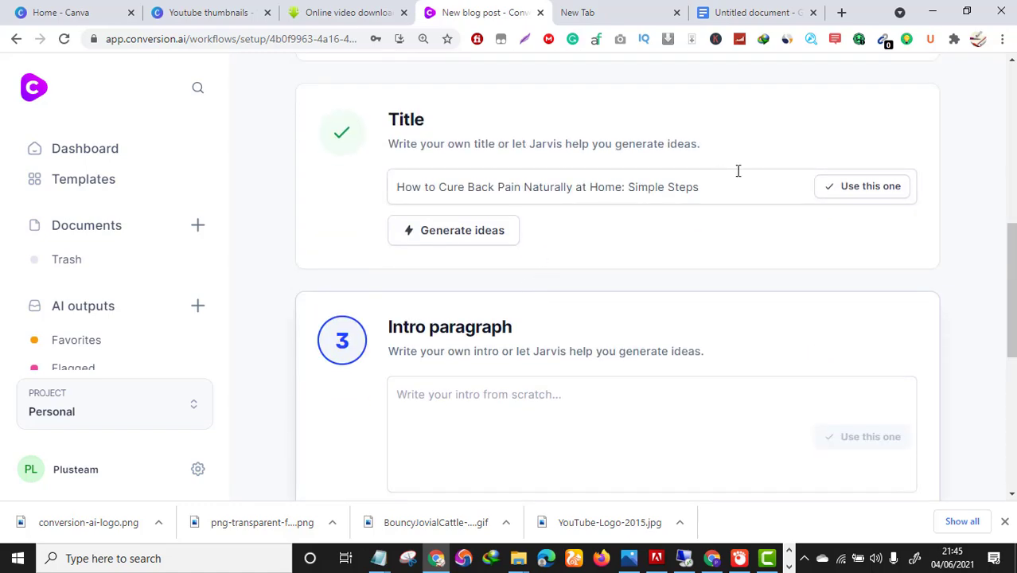
{"action": "scroll", "coordinate": [565, 340], "scroll_direction": "down", "scroll_amount": 3}
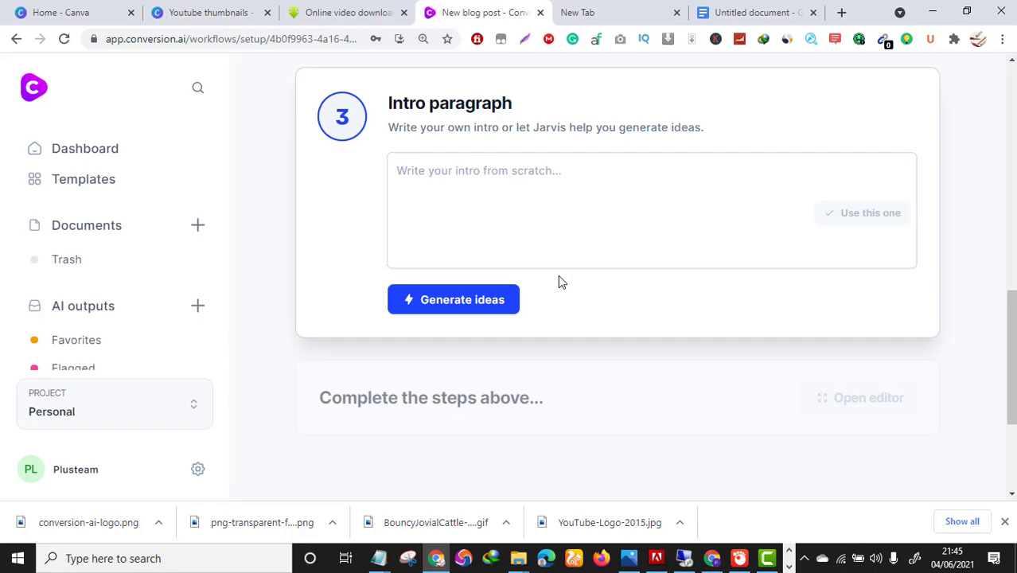
Generate intro paragraph ideas and review the three back-pain intros offered.
{"action": "left_click", "coordinate": [448, 301]}
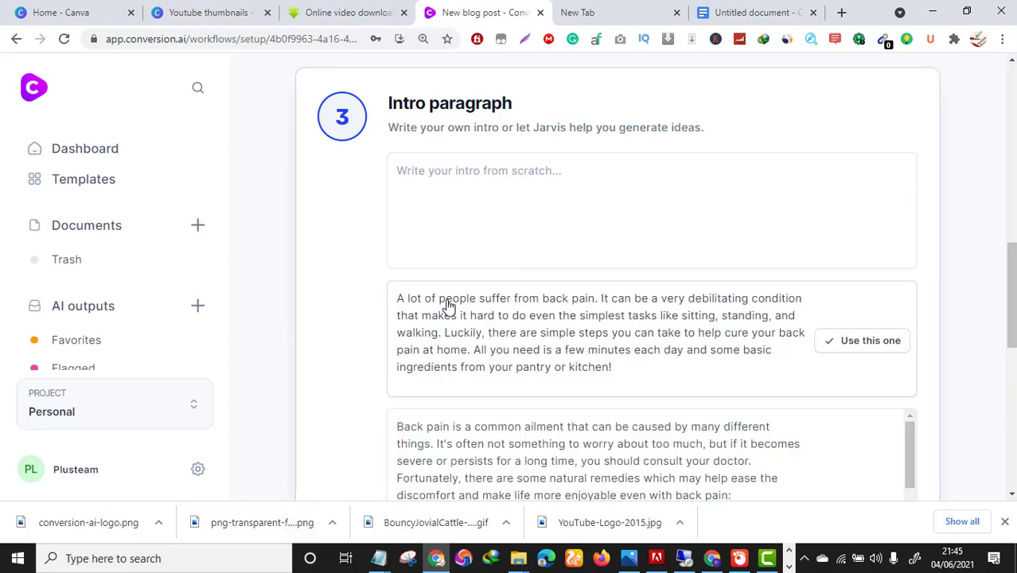
{"action": "scroll", "coordinate": [478, 302], "scroll_direction": "down", "scroll_amount": 2}
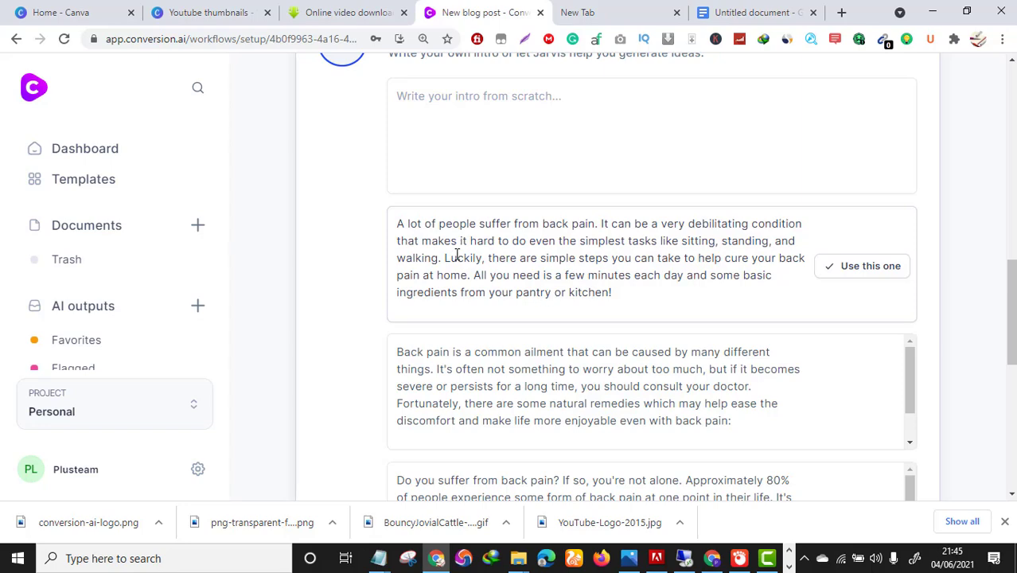
{"action": "scroll", "coordinate": [479, 259], "scroll_direction": "down", "scroll_amount": 3}
{"action": "scroll", "coordinate": [615, 325], "scroll_direction": "down", "scroll_amount": 2}
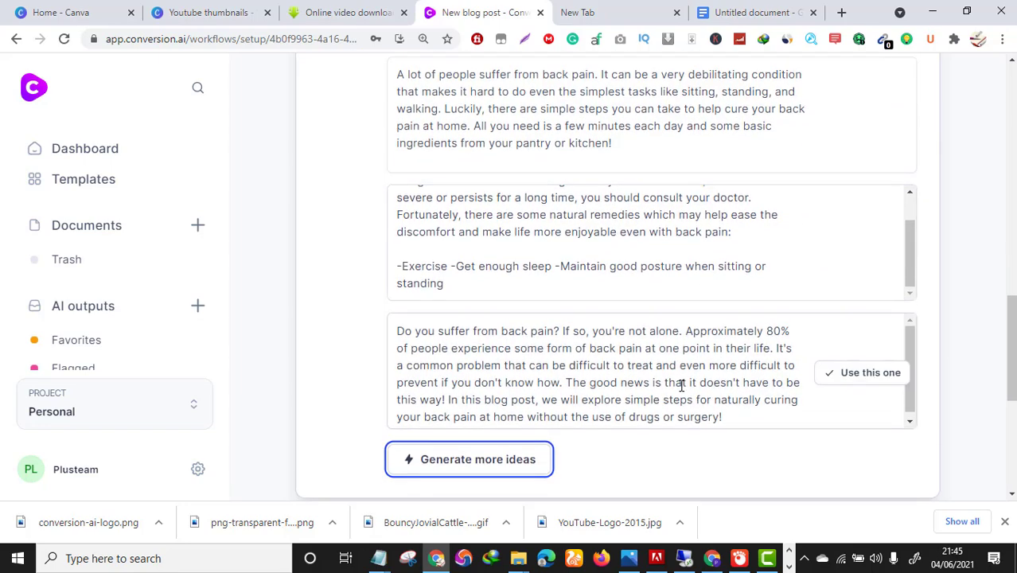
{"action": "scroll", "coordinate": [756, 381], "scroll_direction": "up", "scroll_amount": 1}
{"action": "scroll", "coordinate": [570, 327], "scroll_direction": "up", "scroll_amount": 1}
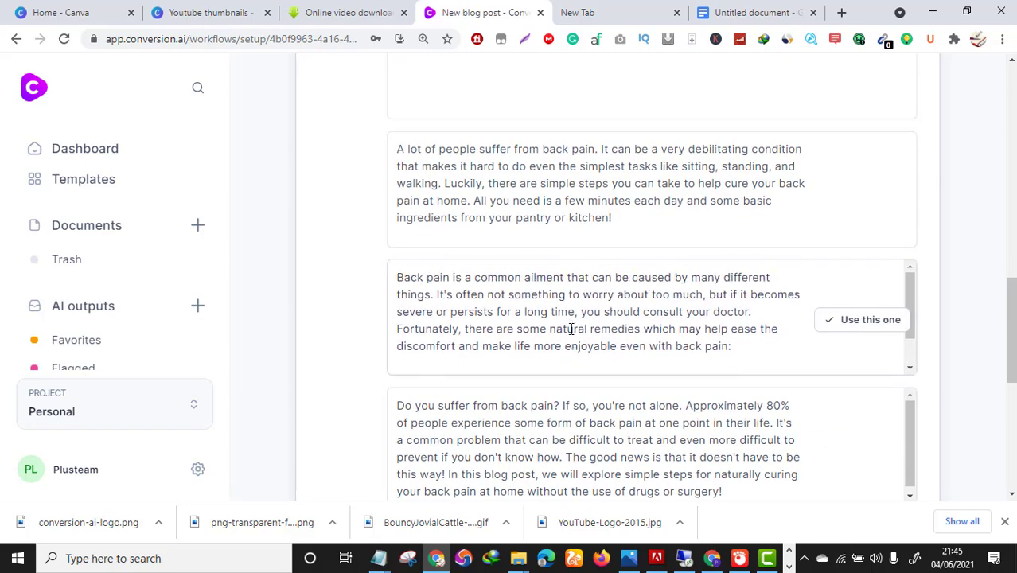
{"action": "scroll", "coordinate": [570, 331], "scroll_direction": "up", "scroll_amount": 1}
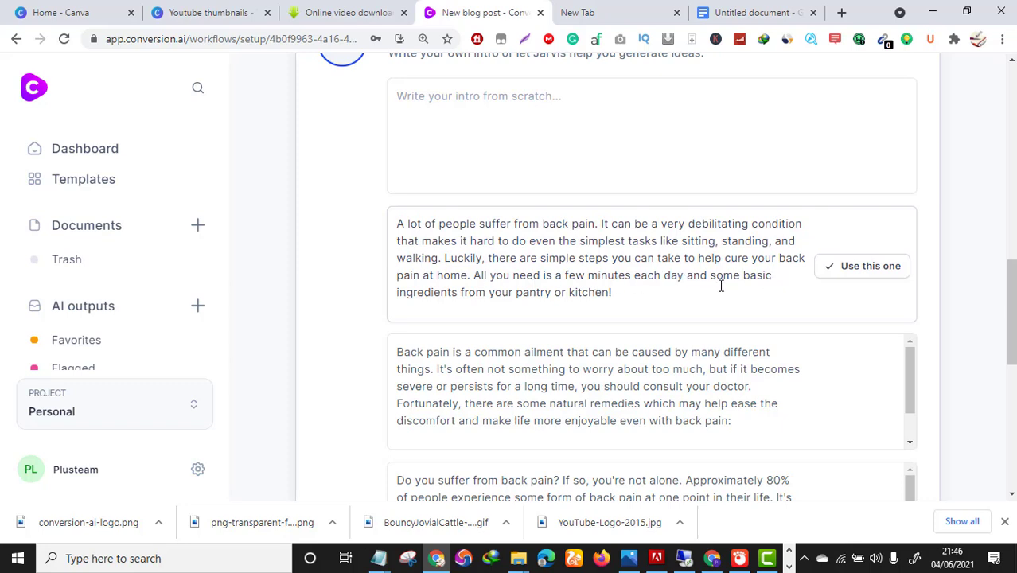
{"action": "scroll", "coordinate": [605, 392], "scroll_direction": "down", "scroll_amount": 2}
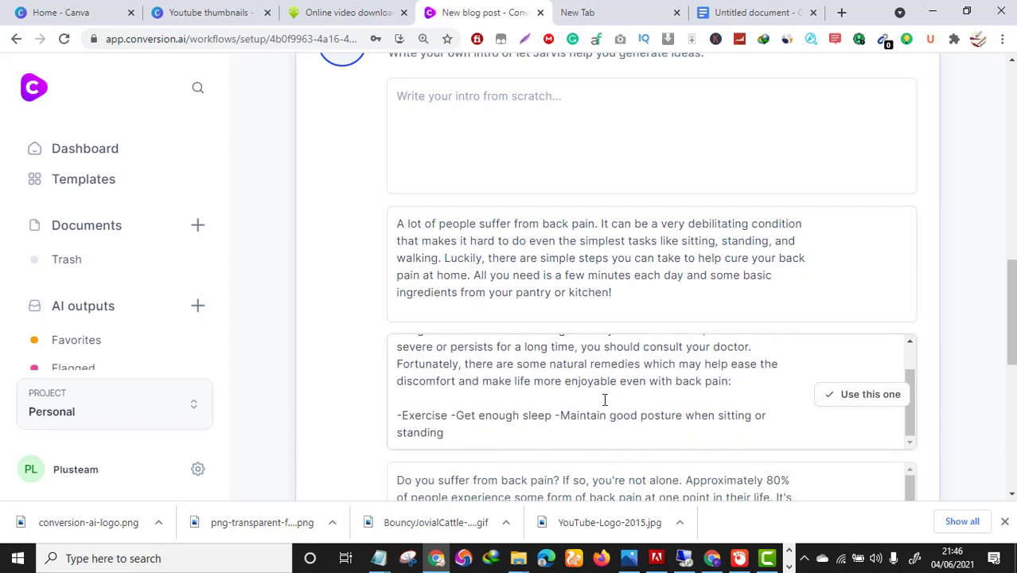
{"action": "scroll", "coordinate": [652, 391], "scroll_direction": "down", "scroll_amount": 3}
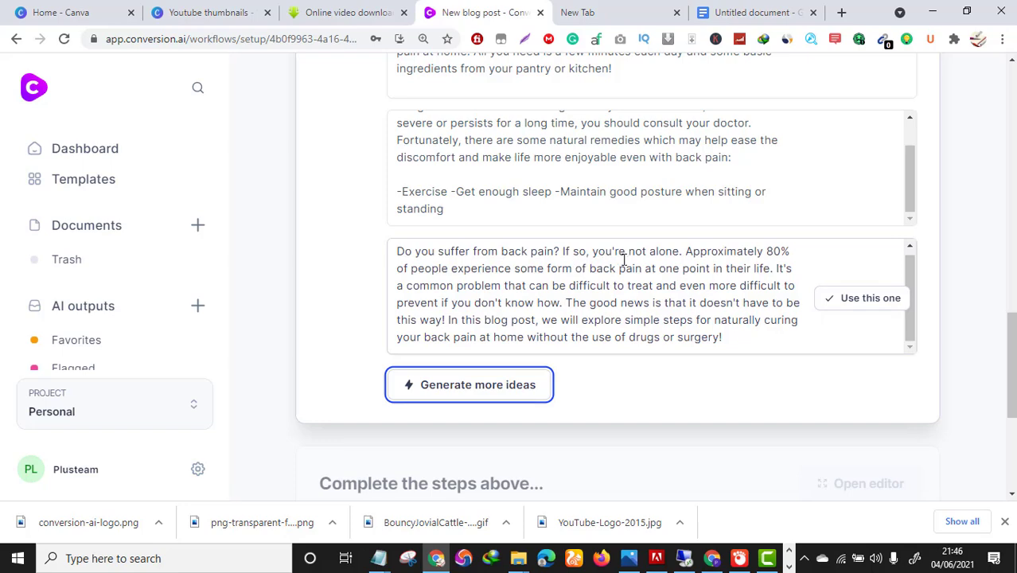
{"action": "scroll", "coordinate": [748, 234], "scroll_direction": "up", "scroll_amount": 2}
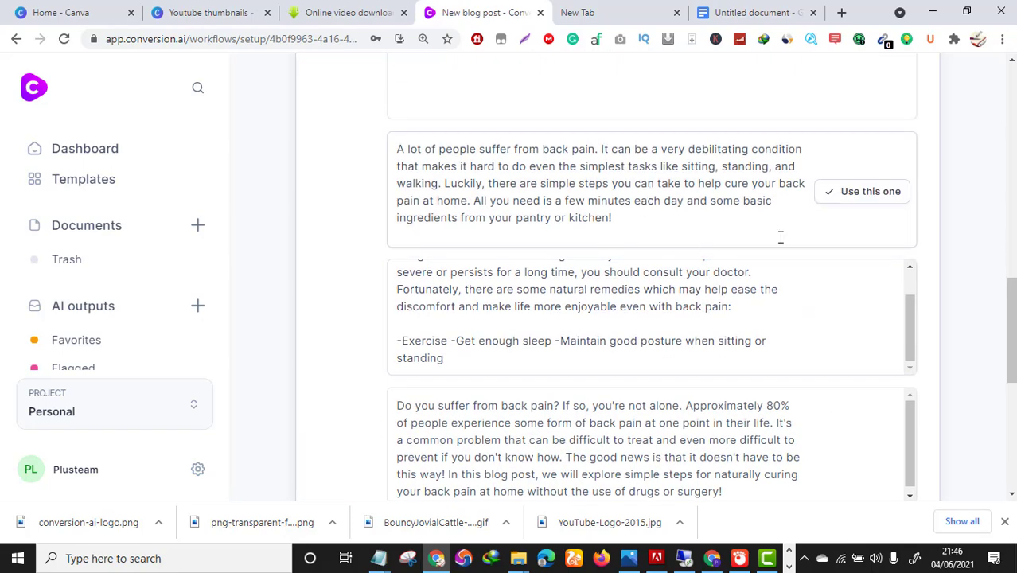
{"action": "scroll", "coordinate": [756, 272], "scroll_direction": "down", "scroll_amount": 2}
{"action": "scroll", "coordinate": [720, 294], "scroll_direction": "up", "scroll_amount": 2}
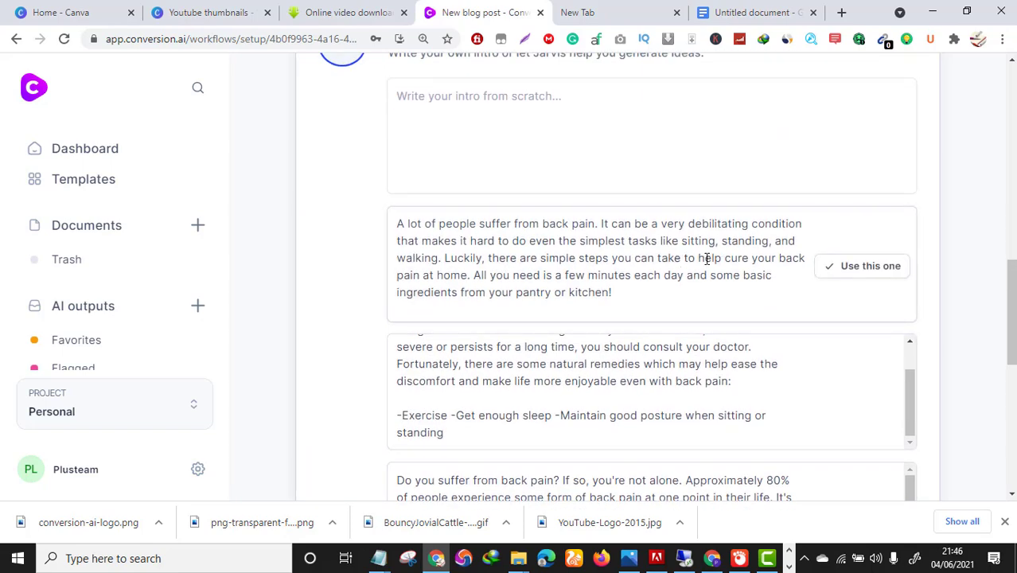
Use the first back-pain intro suggestion and load the post into the document editor.
{"action": "left_click", "coordinate": [859, 271]}
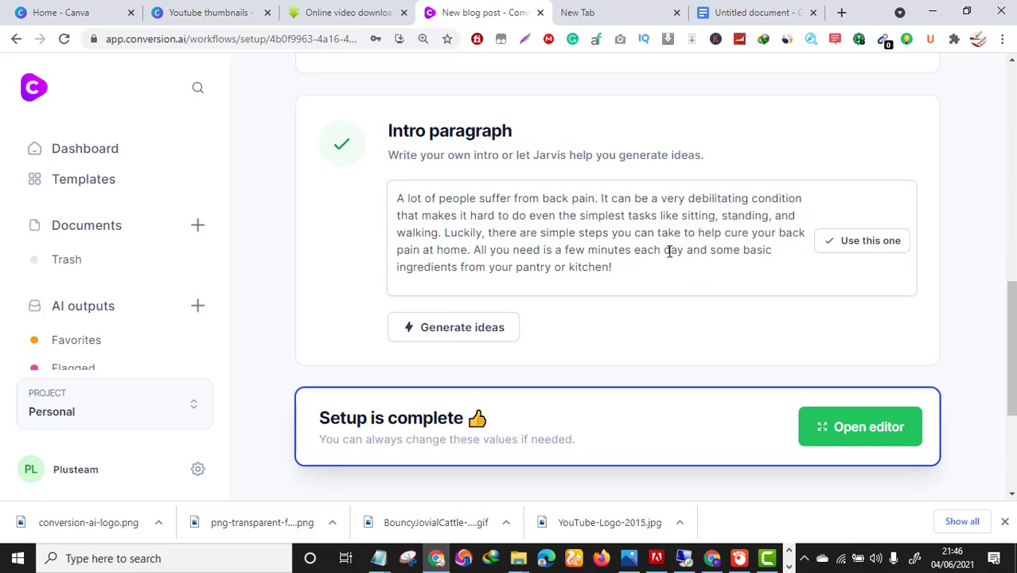
{"action": "scroll", "coordinate": [803, 356], "scroll_direction": "down", "scroll_amount": 1}
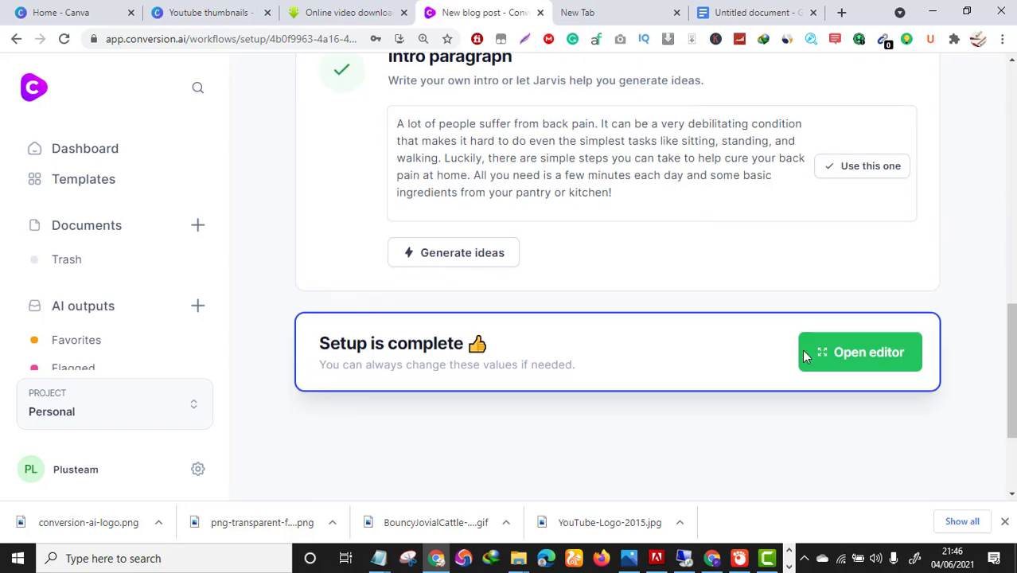
{"action": "left_click", "coordinate": [877, 353]}
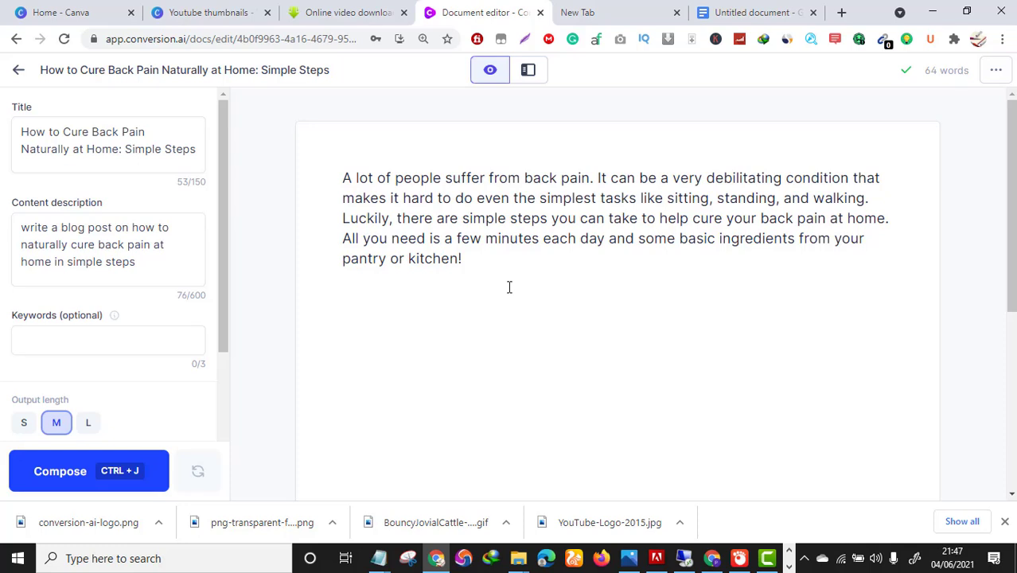
Set output length to L and copy the post title from the Title field.
{"action": "left_click", "coordinate": [89, 428]}
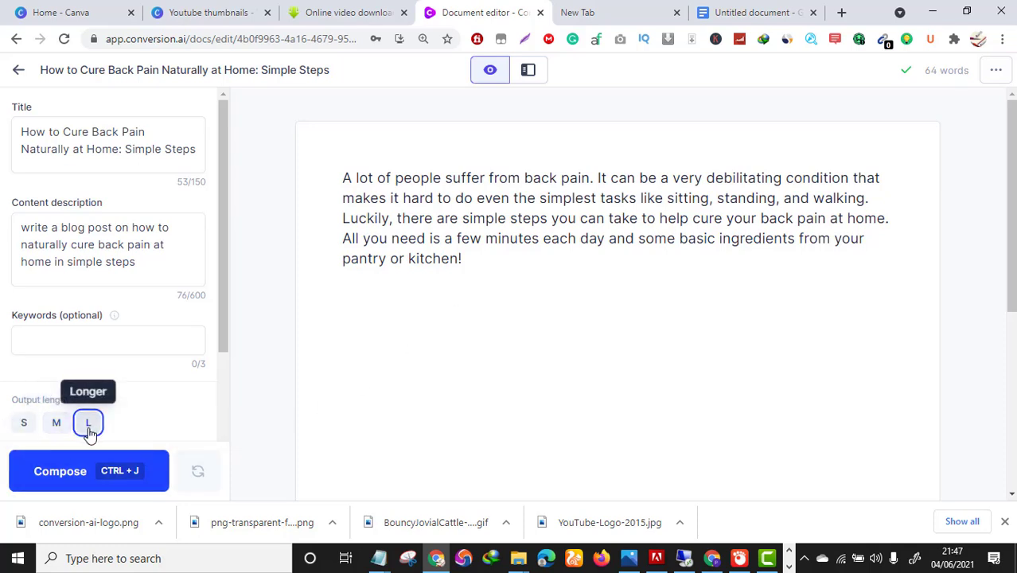
{"action": "left_click", "coordinate": [499, 263]}
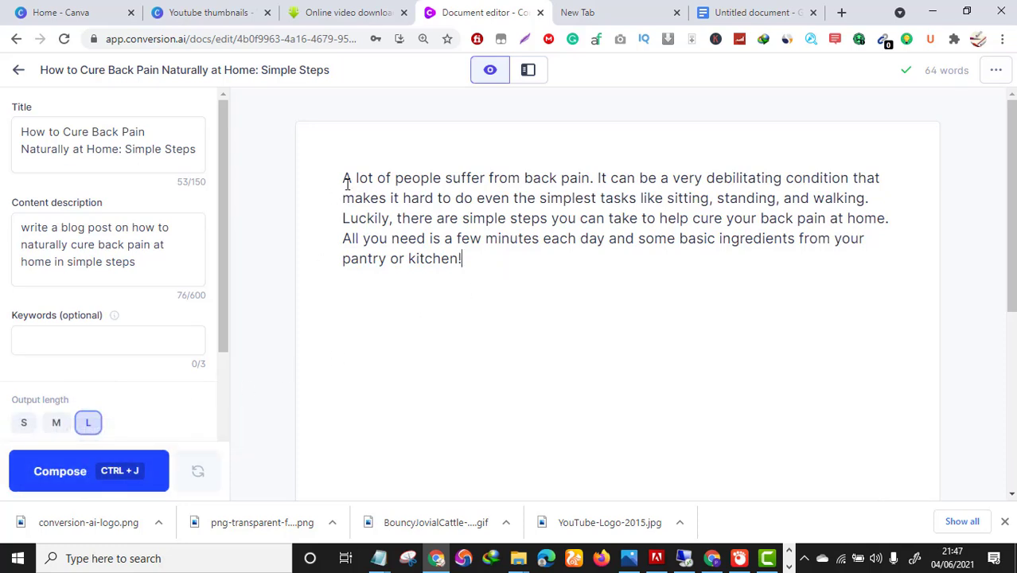
{"action": "left_click", "coordinate": [197, 150]}
{"action": "triple_click", "coordinate": [116, 150]}
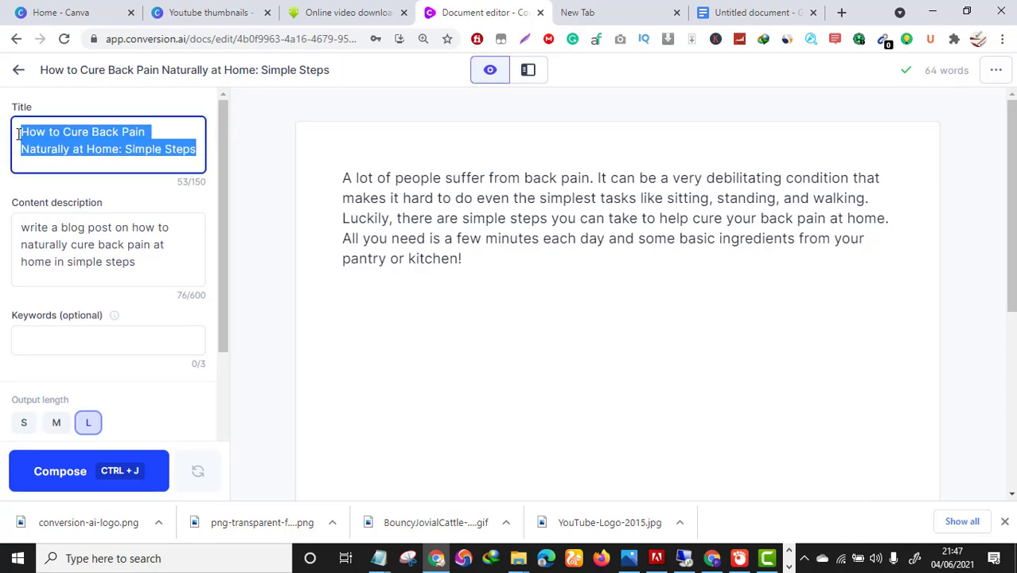
{"action": "right_click", "coordinate": [70, 141]}
{"action": "left_click", "coordinate": [119, 195]}
Paste the title on a new line above the intro and format it as an H1 heading.
{"action": "left_click", "coordinate": [342, 179]}
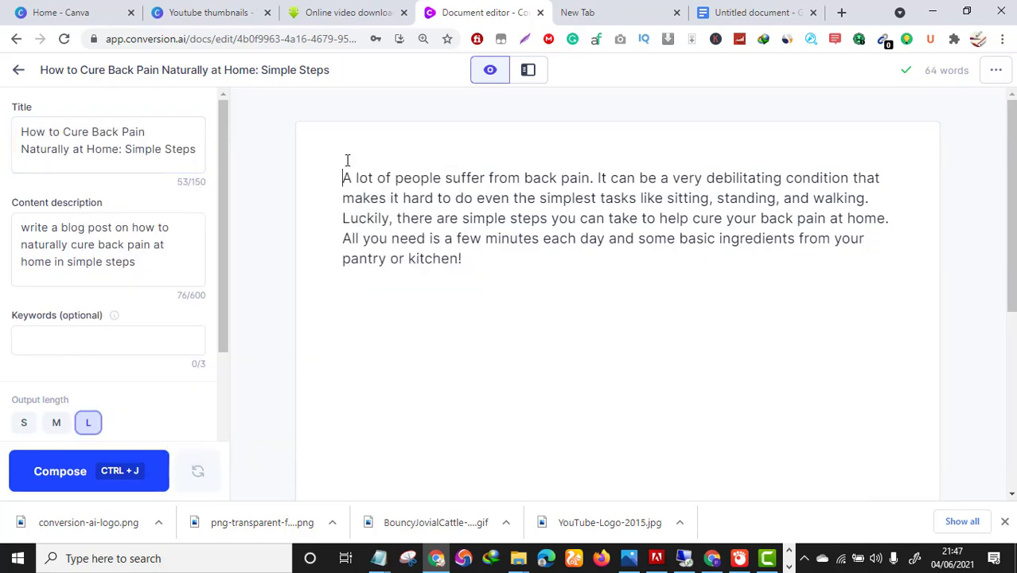
{"action": "key", "text": "Return"}
{"action": "key", "text": "Return"}
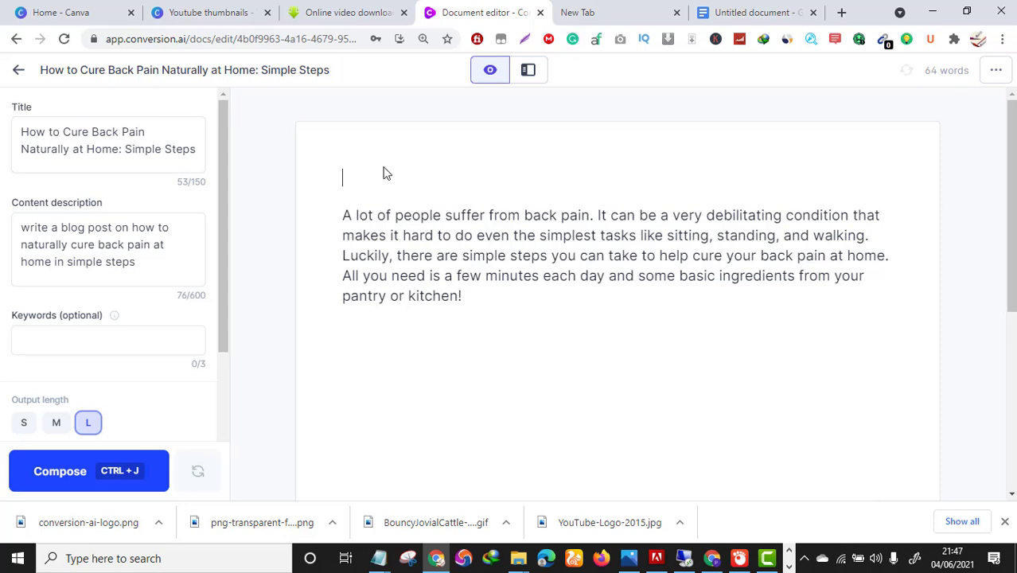
{"action": "right_click", "coordinate": [385, 164]}
{"action": "left_click", "coordinate": [438, 277]}
{"action": "triple_click", "coordinate": [565, 179]}
{"action": "left_click", "coordinate": [462, 128]}
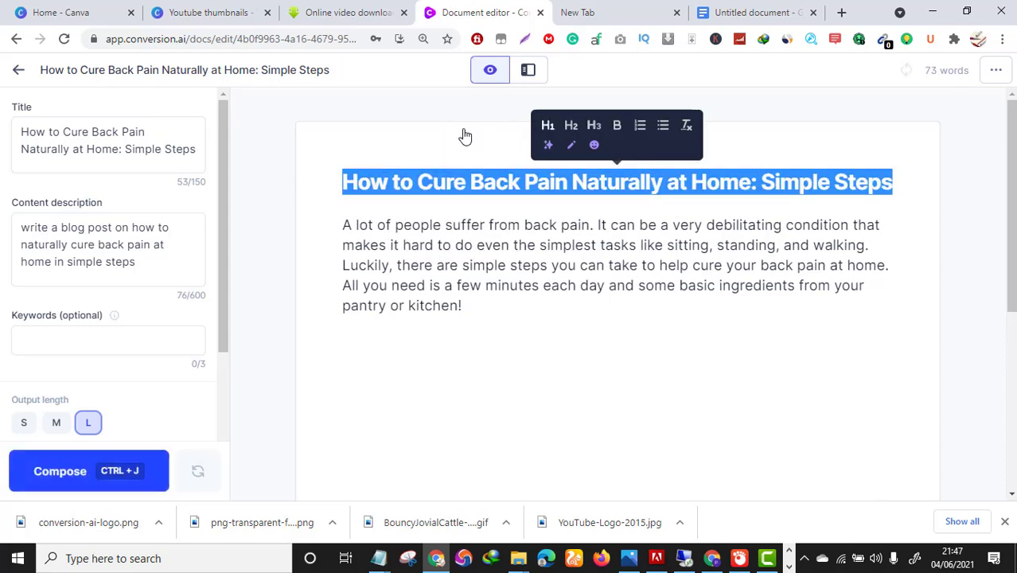
{"action": "left_click", "coordinate": [561, 288]}
{"action": "left_click", "coordinate": [486, 341]}
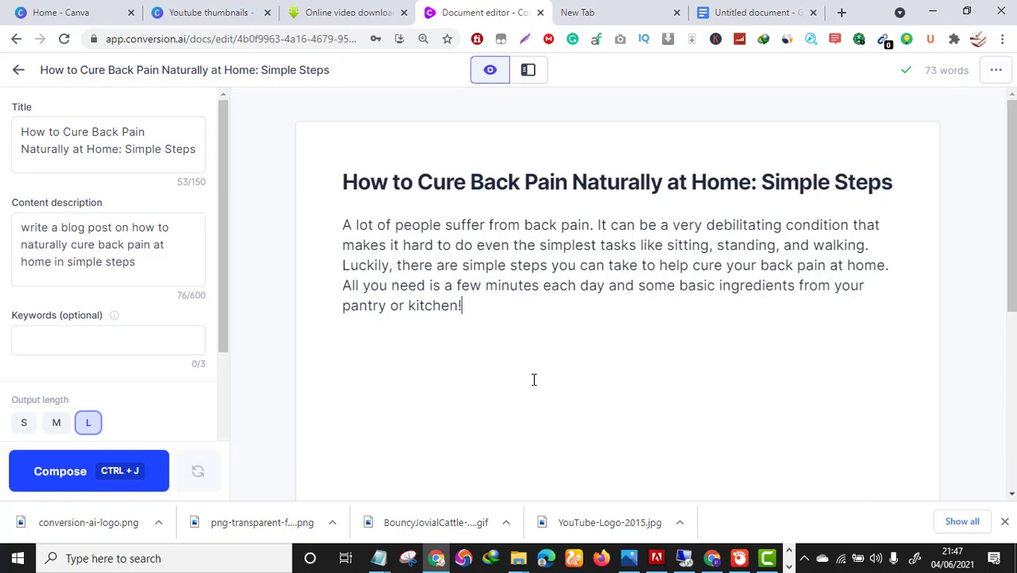
Have Jarvis compose Step One on an Epsom salt bath and Step Two on staying hydrated.
{"action": "left_click", "coordinate": [78, 483]}
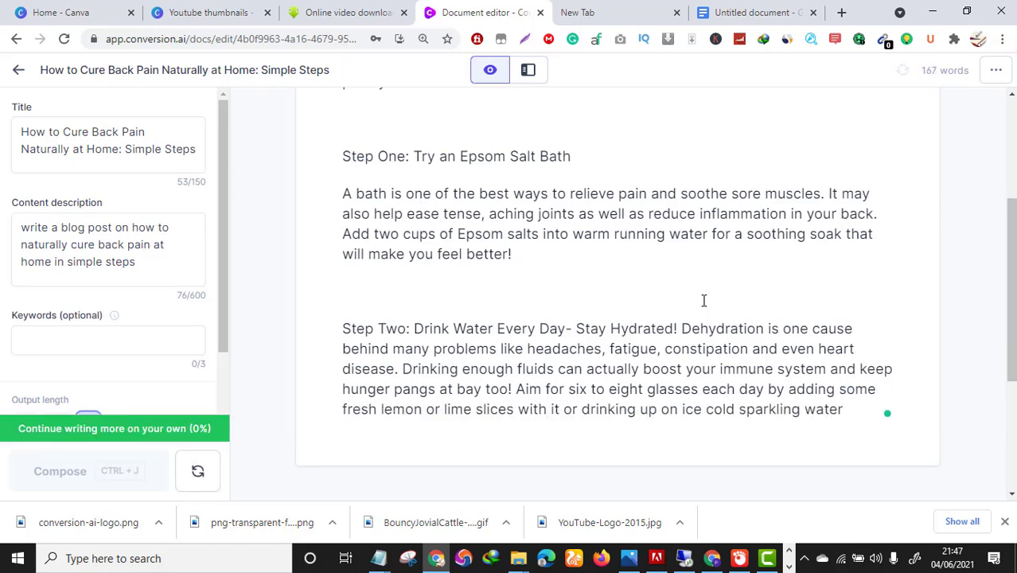
{"action": "scroll", "coordinate": [712, 318], "scroll_direction": "up", "scroll_amount": 2}
{"action": "scroll", "coordinate": [714, 325], "scroll_direction": "down", "scroll_amount": 3}
{"action": "scroll", "coordinate": [714, 324], "scroll_direction": "up", "scroll_amount": 3}
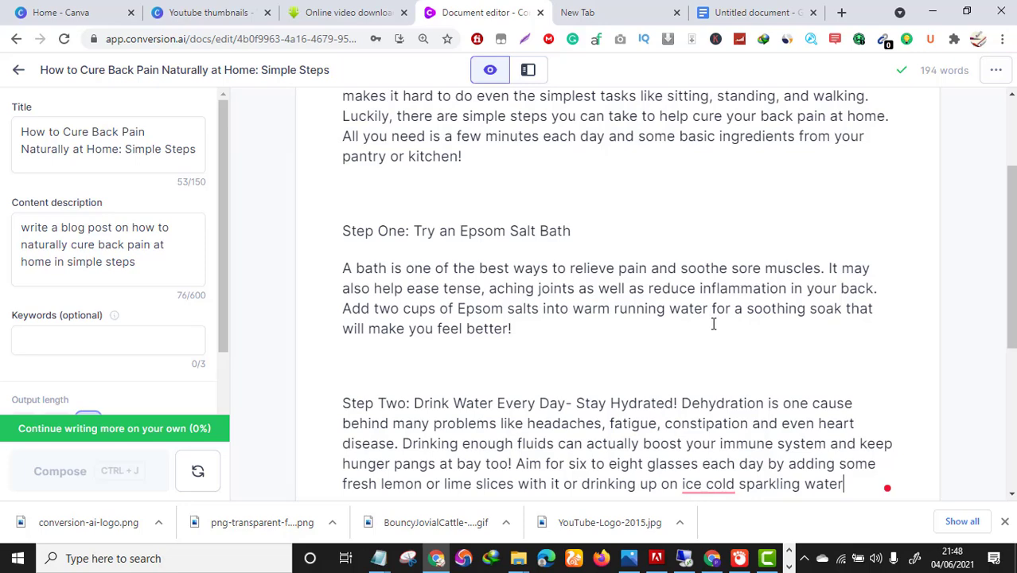
{"action": "scroll", "coordinate": [673, 284], "scroll_direction": "up", "scroll_amount": 2}
{"action": "scroll", "coordinate": [674, 287], "scroll_direction": "down", "scroll_amount": 2}
{"action": "scroll", "coordinate": [684, 296], "scroll_direction": "up", "scroll_amount": 2}
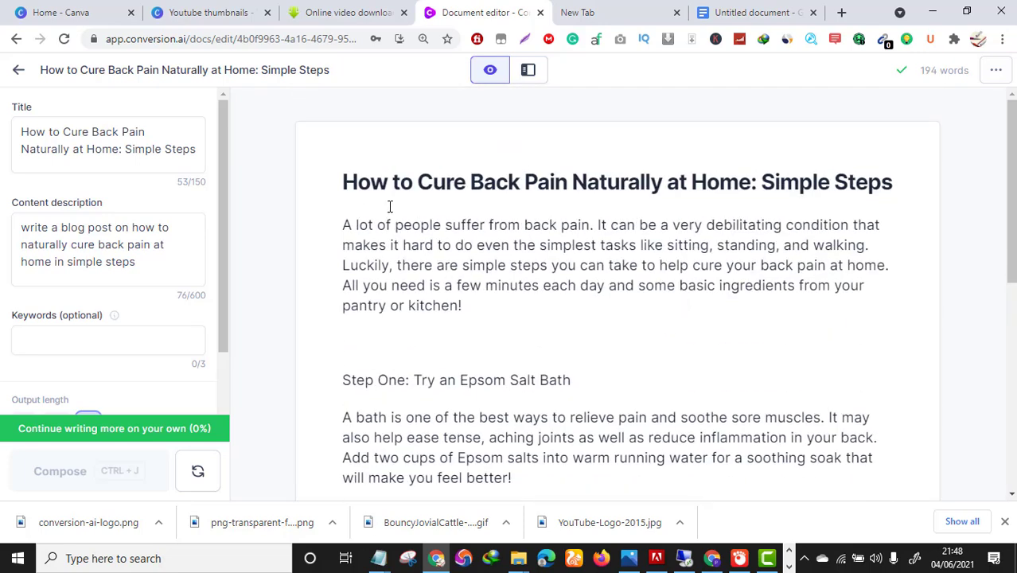
{"action": "scroll", "coordinate": [530, 261], "scroll_direction": "down", "scroll_amount": 1}
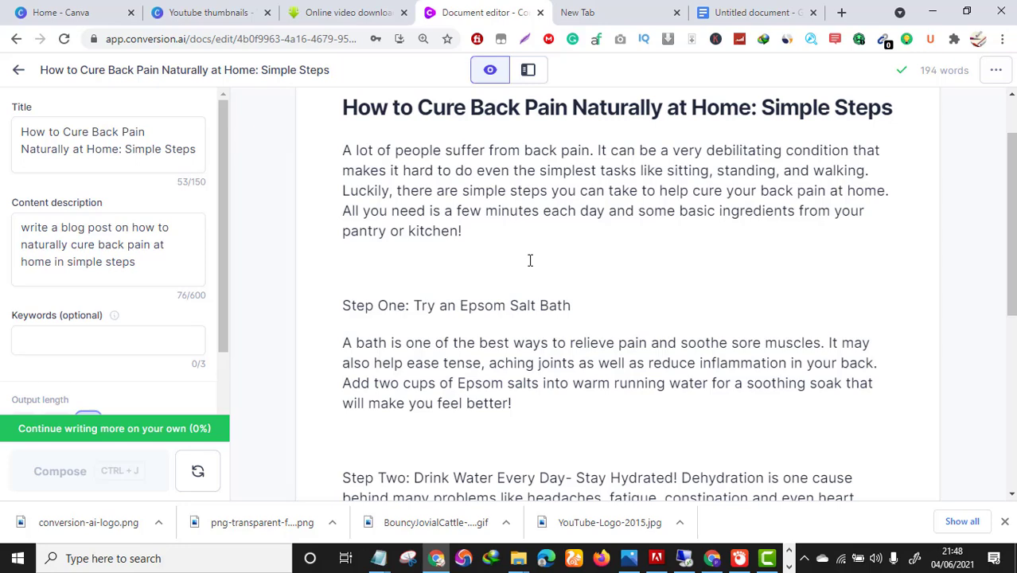
{"action": "scroll", "coordinate": [665, 287], "scroll_direction": "down", "scroll_amount": 2}
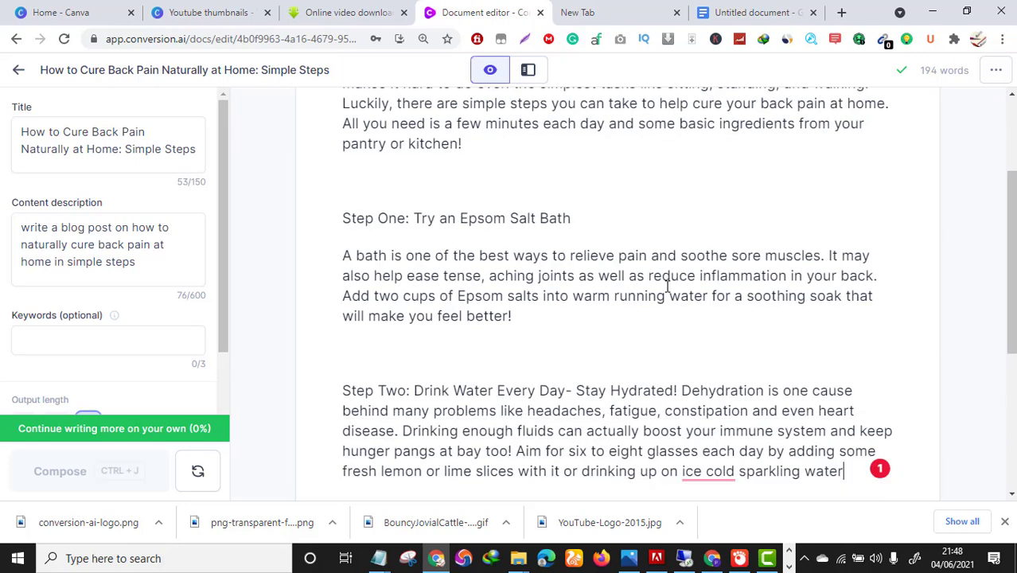
{"action": "scroll", "coordinate": [667, 285], "scroll_direction": "up", "scroll_amount": 1}
{"action": "scroll", "coordinate": [665, 285], "scroll_direction": "down", "scroll_amount": 1}
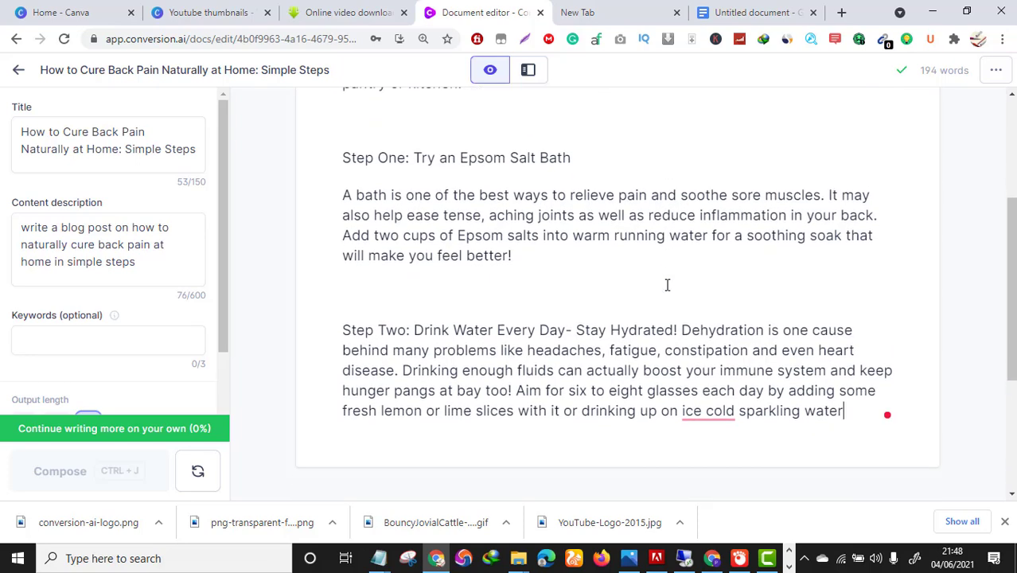
Try pasting the copied Step Two text after 'sparkling water', then undo the paste.
{"action": "left_click", "coordinate": [866, 416]}
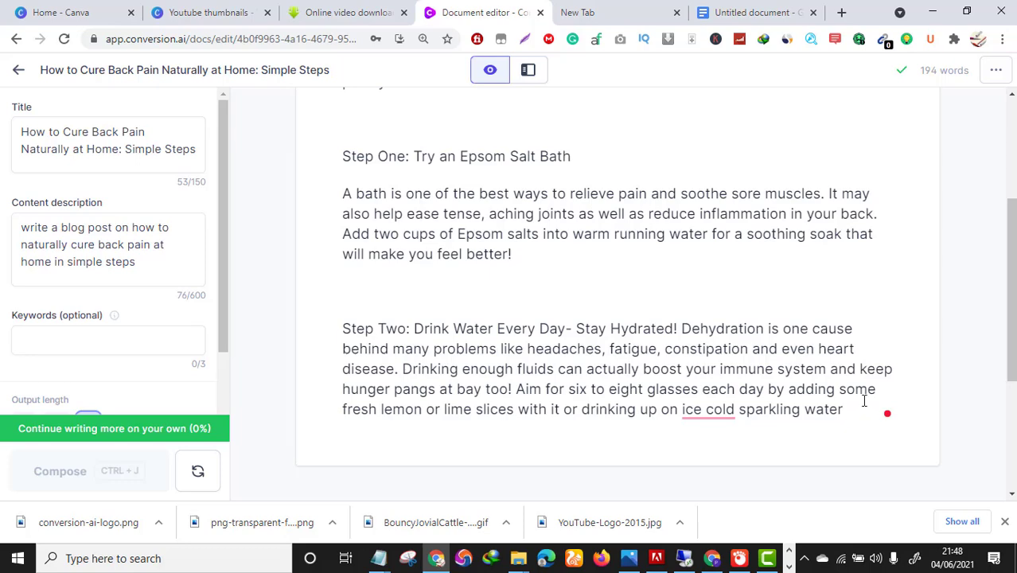
{"action": "left_click_drag", "start_coordinate": [858, 411], "coordinate": [684, 371]}
{"action": "right_click", "coordinate": [686, 371]}
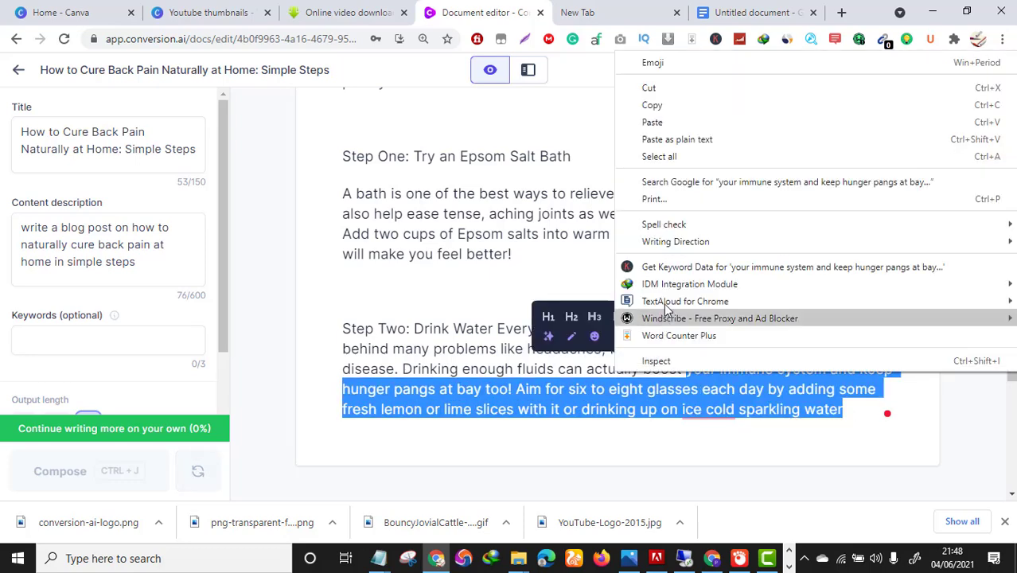
{"action": "left_click", "coordinate": [690, 124]}
{"action": "left_click", "coordinate": [858, 409]}
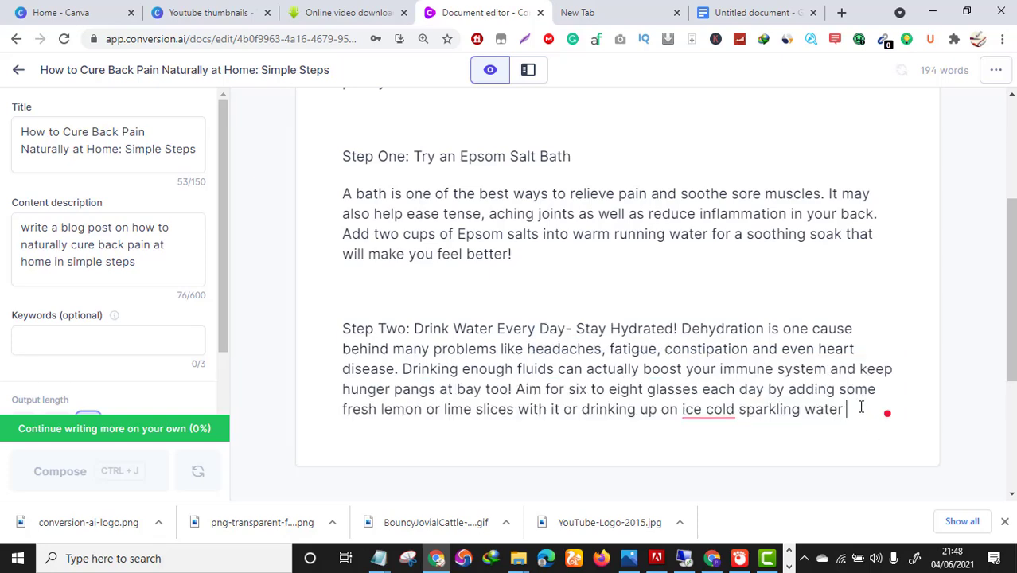
{"action": "key", "text": "ctrl+v"}
{"action": "key", "text": "ctrl+z"}
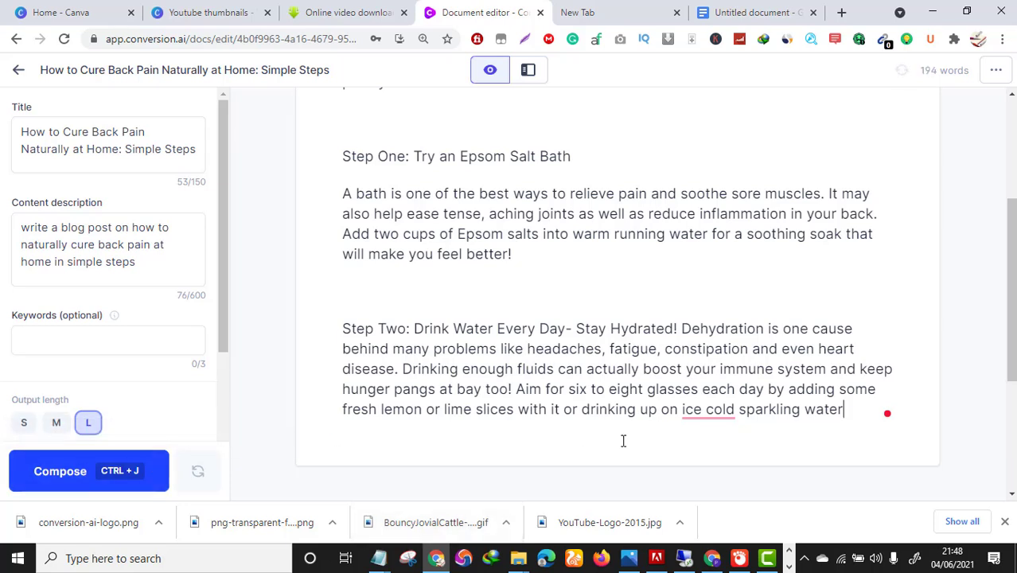
Have Jarvis write more, then delete the leftover summary paragraph after Step Three.
{"action": "left_click", "coordinate": [52, 471]}
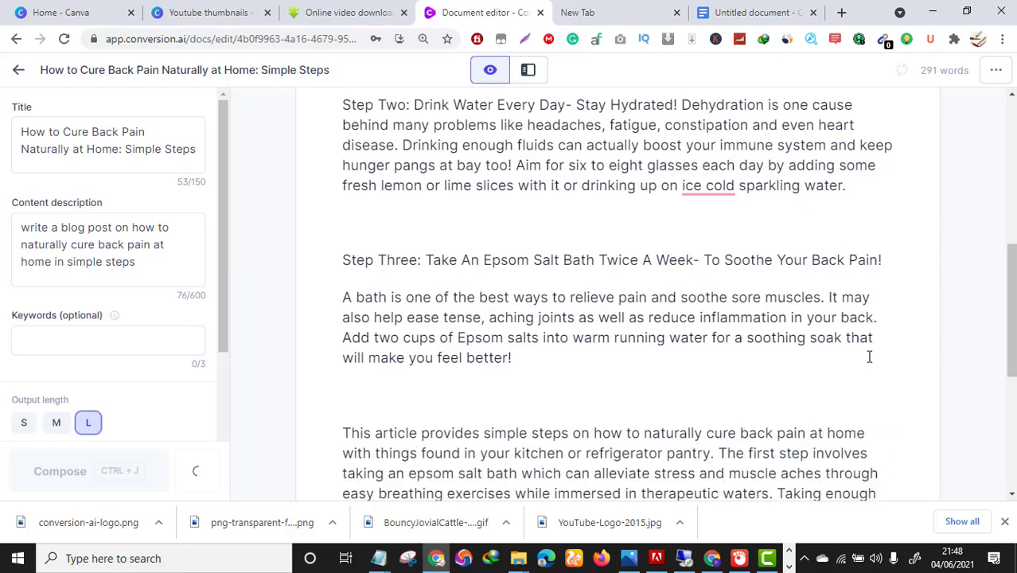
{"action": "left_click_drag", "start_coordinate": [679, 438], "coordinate": [340, 356]}
{"action": "key", "text": "BackSpace"}
{"action": "key", "text": "BackSpace"}
{"action": "key", "text": "BackSpace"}
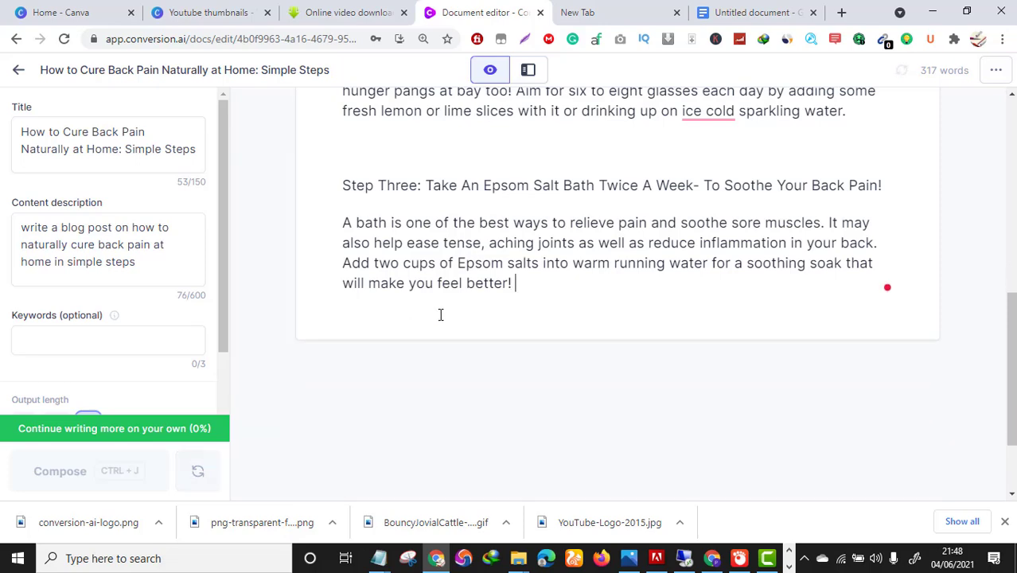
{"action": "scroll", "coordinate": [563, 344], "scroll_direction": "up", "scroll_amount": 7}
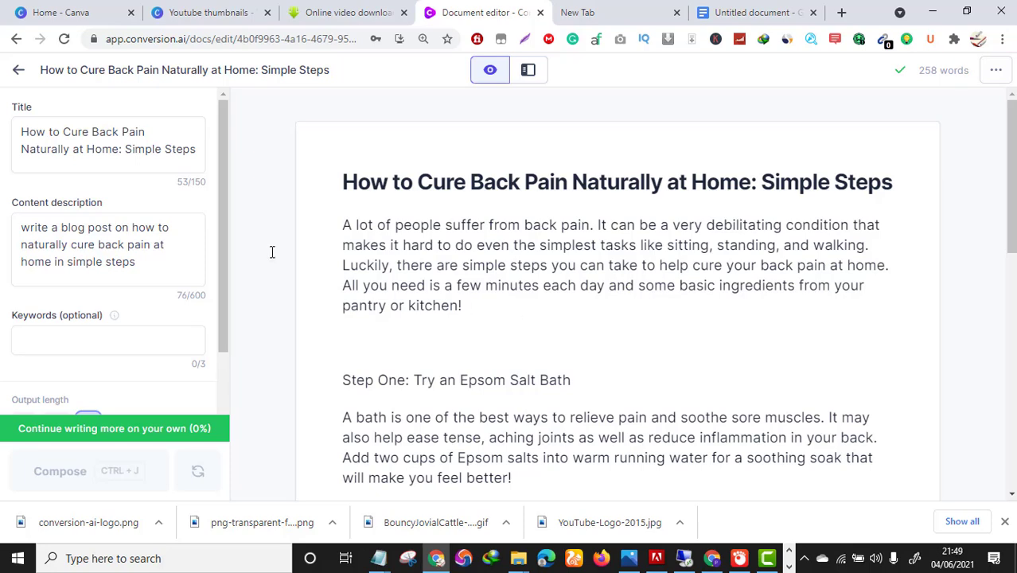
Return to the Documents list and browse the Templates library.
{"action": "left_click", "coordinate": [18, 69]}
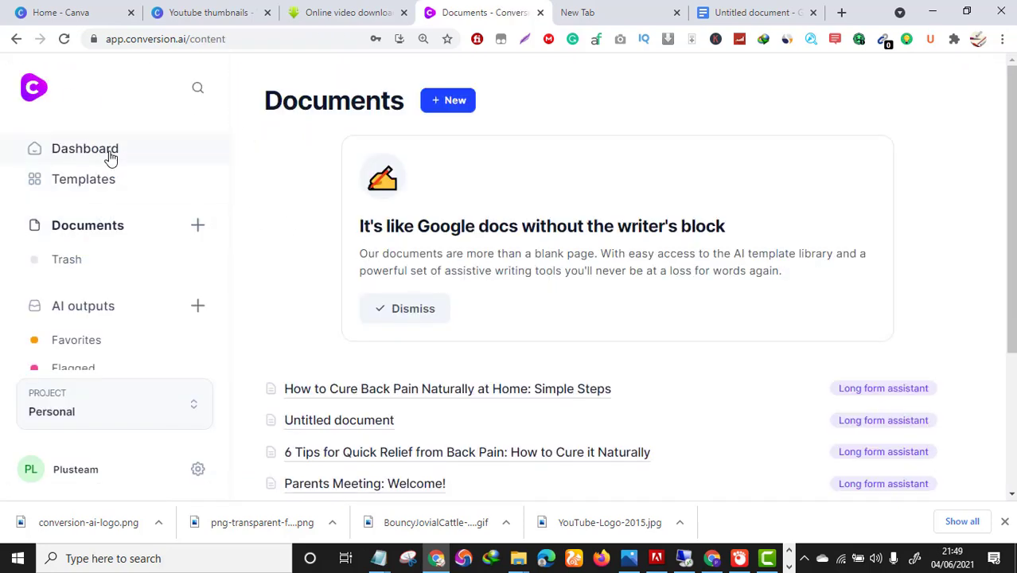
{"action": "left_click", "coordinate": [89, 181]}
{"action": "scroll", "coordinate": [594, 306], "scroll_direction": "down", "scroll_amount": 4}
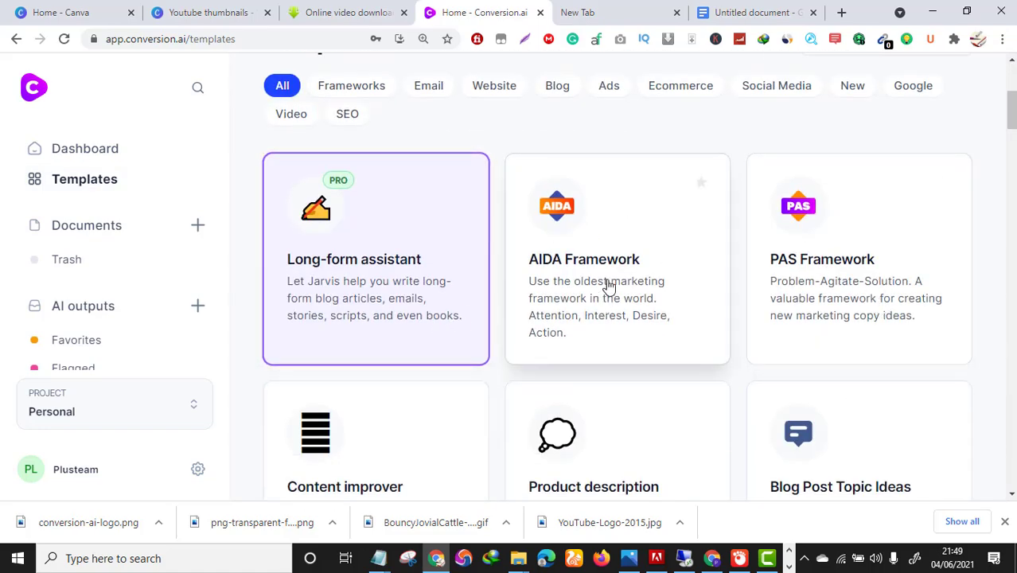
{"action": "left_click", "coordinate": [607, 287]}
{"action": "scroll", "coordinate": [284, 275], "scroll_direction": "down", "scroll_amount": 2}
{"action": "scroll", "coordinate": [263, 247], "scroll_direction": "up", "scroll_amount": 2}
{"action": "scroll", "coordinate": [177, 327], "scroll_direction": "down", "scroll_amount": 1}
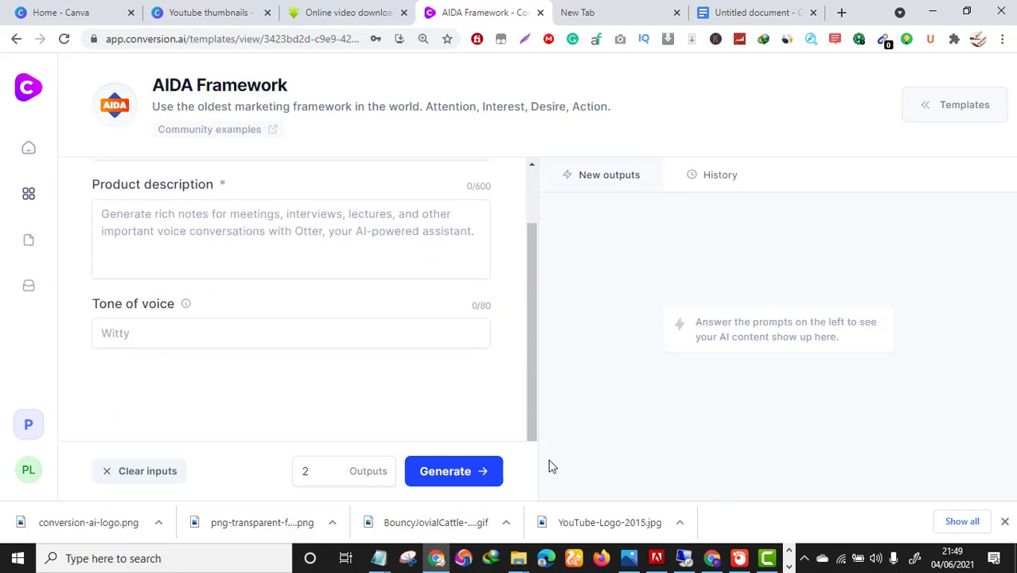
{"action": "left_click", "coordinate": [16, 39]}
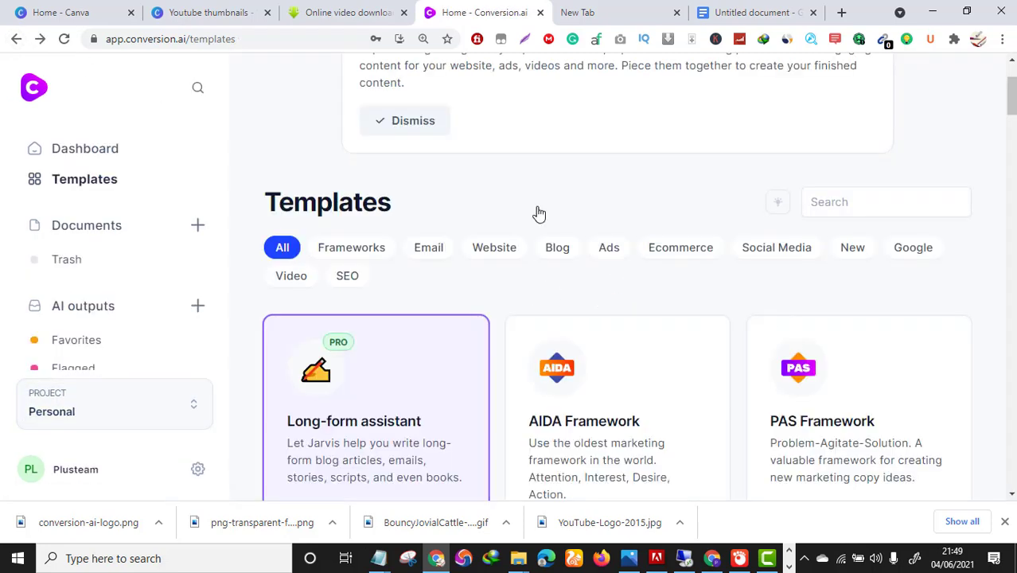
{"action": "scroll", "coordinate": [753, 195], "scroll_direction": "down", "scroll_amount": 3}
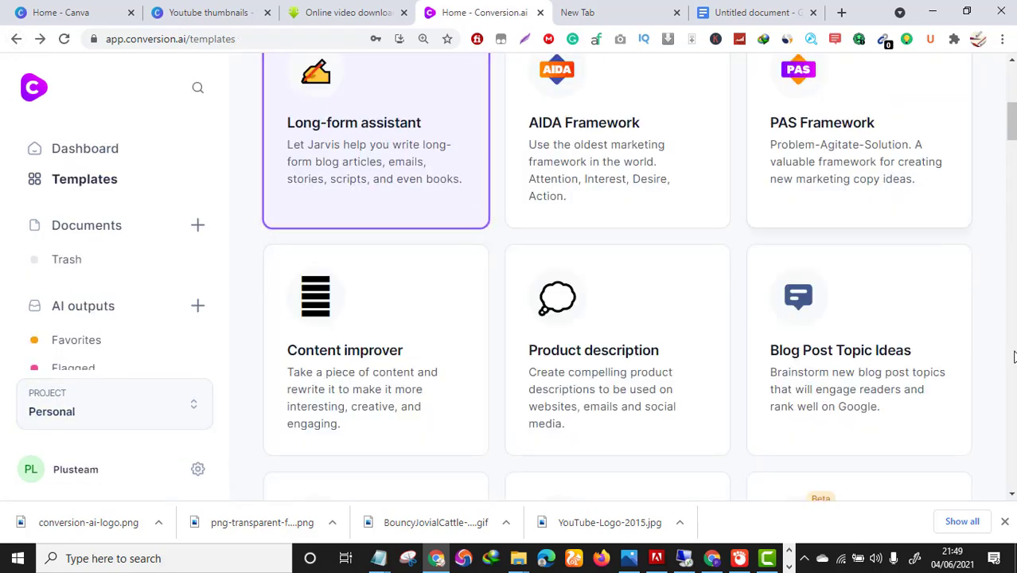
{"action": "scroll", "coordinate": [718, 335], "scroll_direction": "down", "scroll_amount": 1}
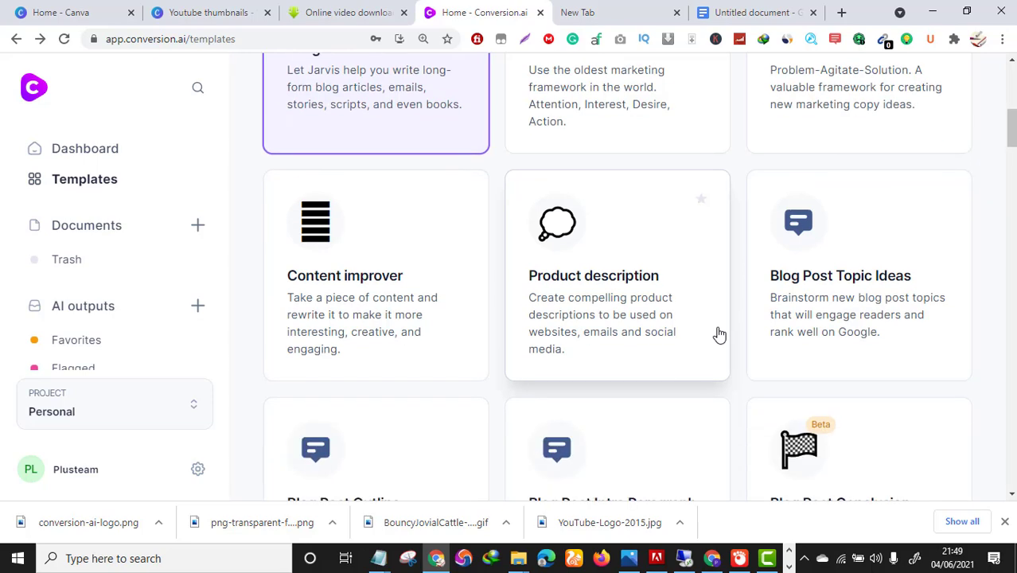
{"action": "scroll", "coordinate": [719, 334], "scroll_direction": "down", "scroll_amount": 2}
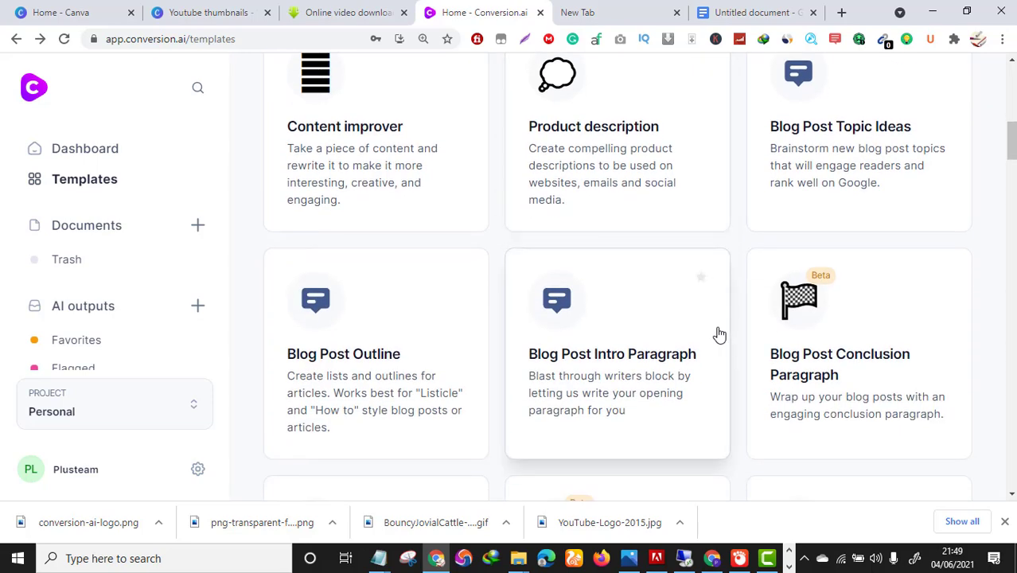
{"action": "scroll", "coordinate": [780, 370], "scroll_direction": "down", "scroll_amount": 3}
{"action": "scroll", "coordinate": [780, 370], "scroll_direction": "down", "scroll_amount": 2}
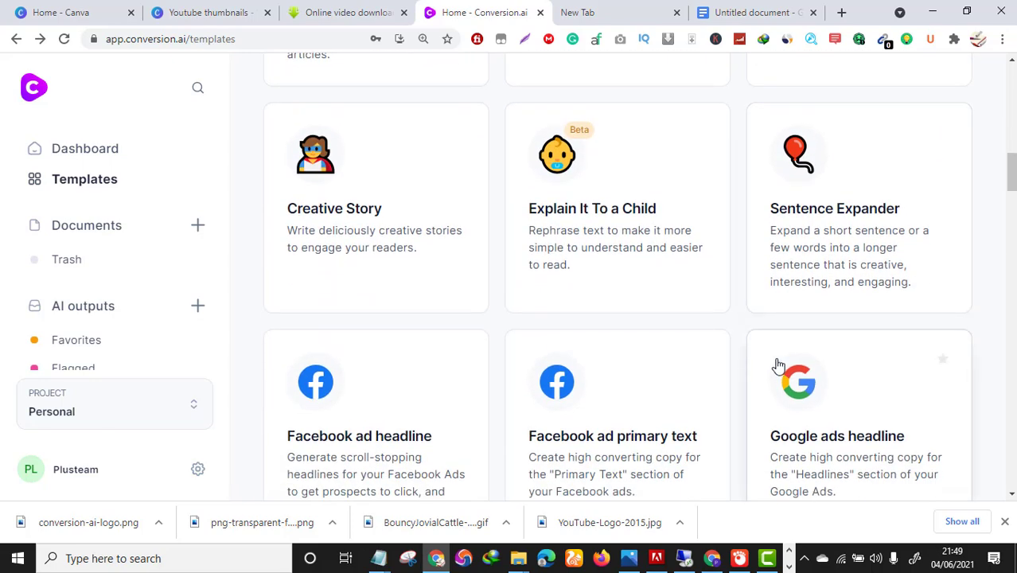
{"action": "scroll", "coordinate": [780, 366], "scroll_direction": "down", "scroll_amount": 3}
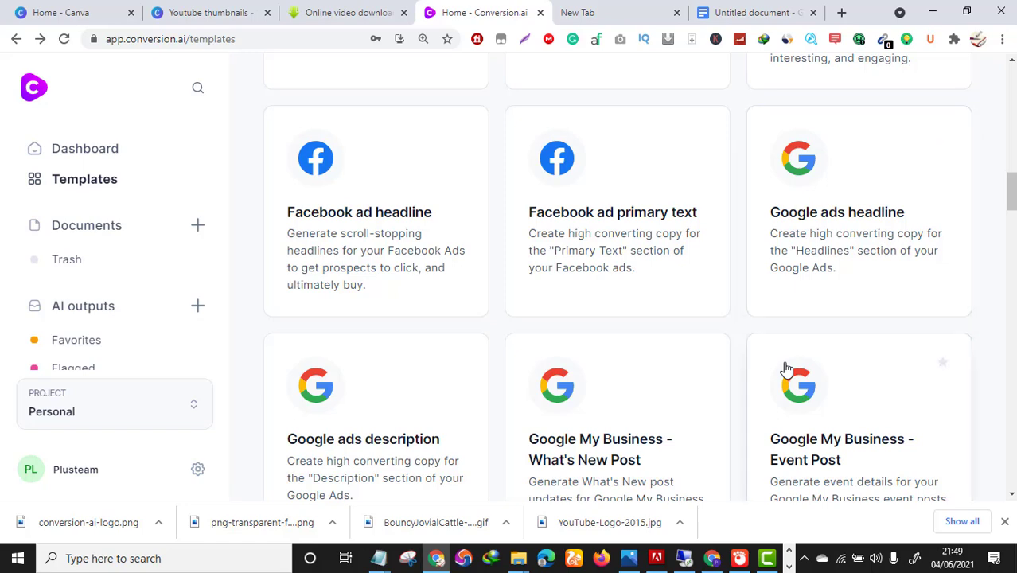
{"action": "scroll", "coordinate": [786, 369], "scroll_direction": "up", "scroll_amount": 2}
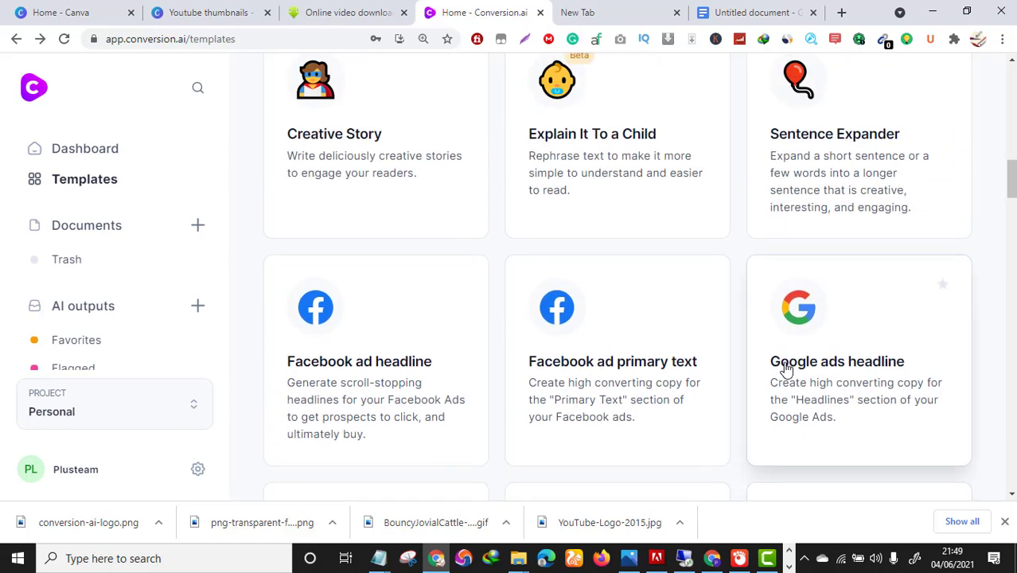
{"action": "scroll", "coordinate": [787, 368], "scroll_direction": "up", "scroll_amount": 6}
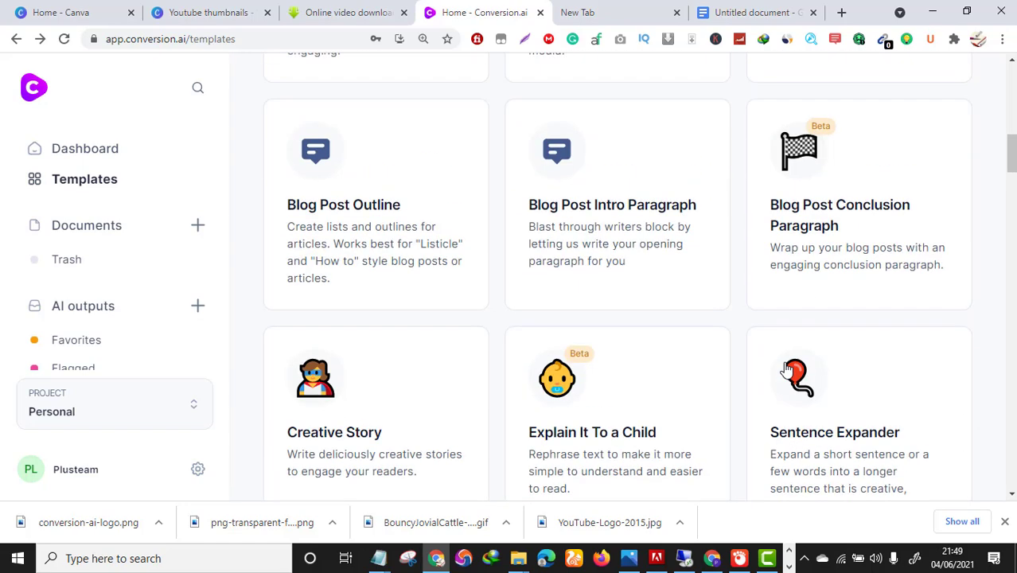
{"action": "scroll", "coordinate": [786, 368], "scroll_direction": "down", "scroll_amount": 10}
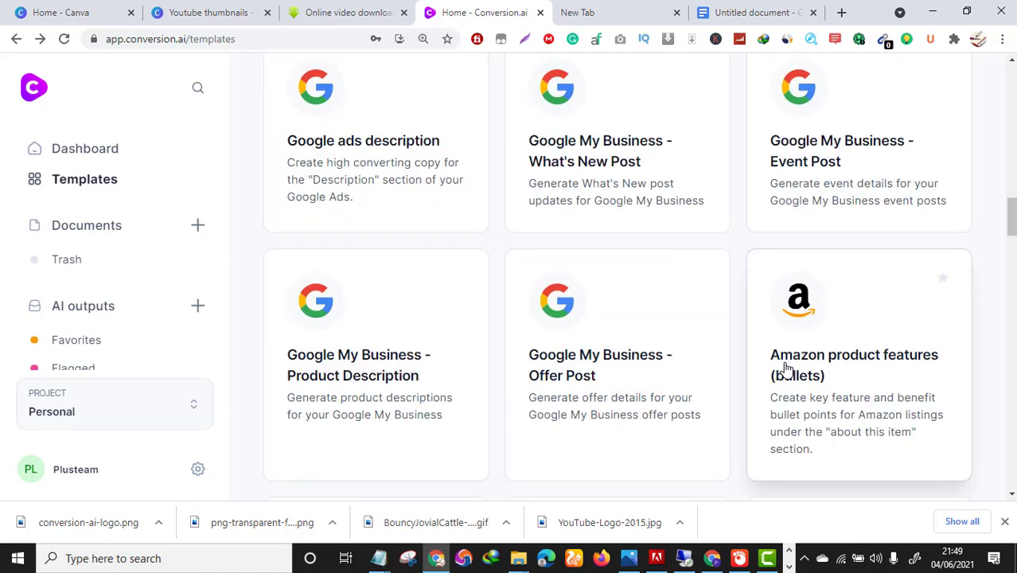
{"action": "scroll", "coordinate": [786, 368], "scroll_direction": "down", "scroll_amount": 5}
{"action": "scroll", "coordinate": [786, 368], "scroll_direction": "up", "scroll_amount": 2}
{"action": "scroll", "coordinate": [787, 369], "scroll_direction": "down", "scroll_amount": 4}
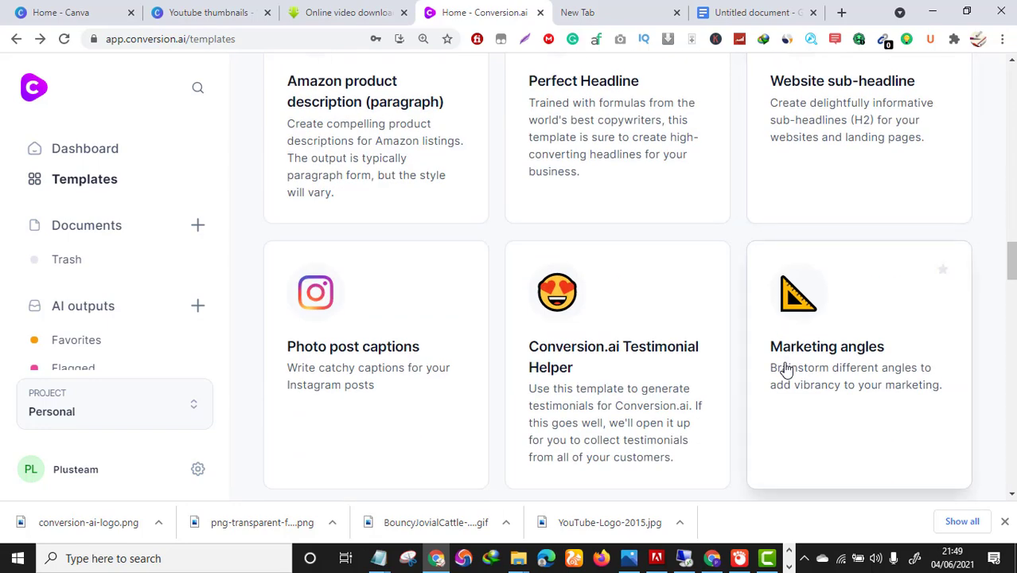
{"action": "scroll", "coordinate": [786, 369], "scroll_direction": "down", "scroll_amount": 1}
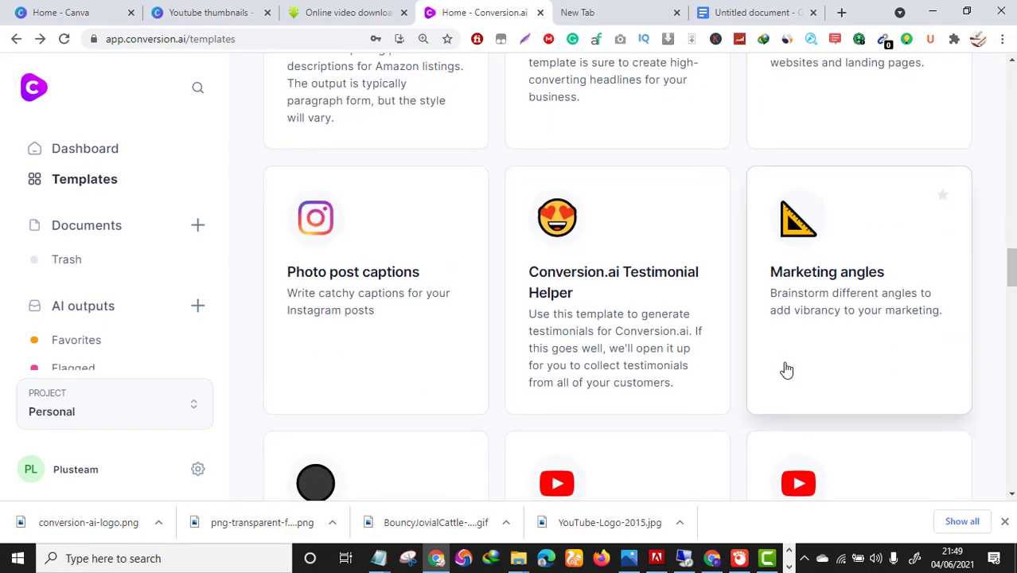
{"action": "left_click", "coordinate": [770, 559]}
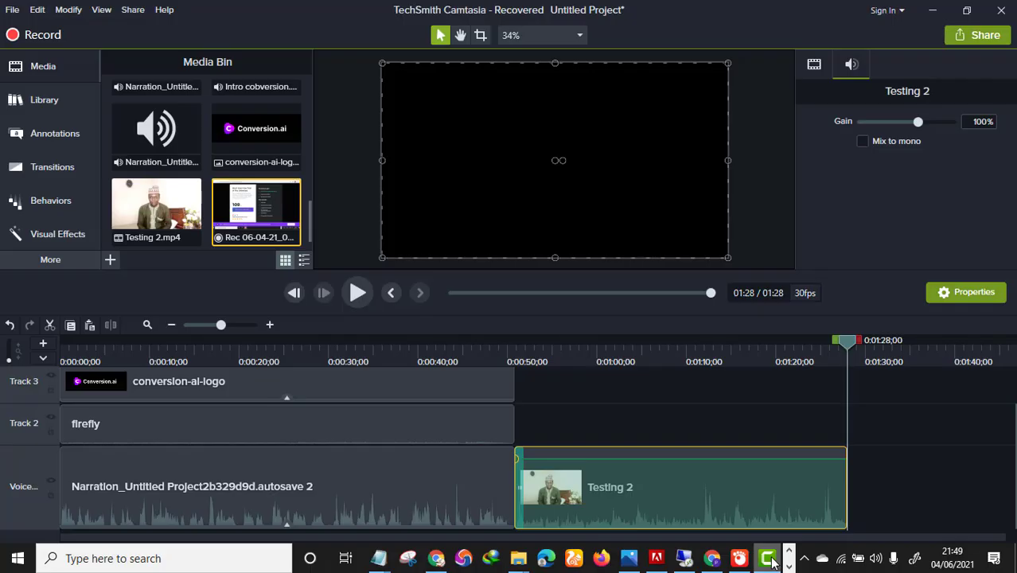
{"action": "left_click", "coordinate": [770, 560]}
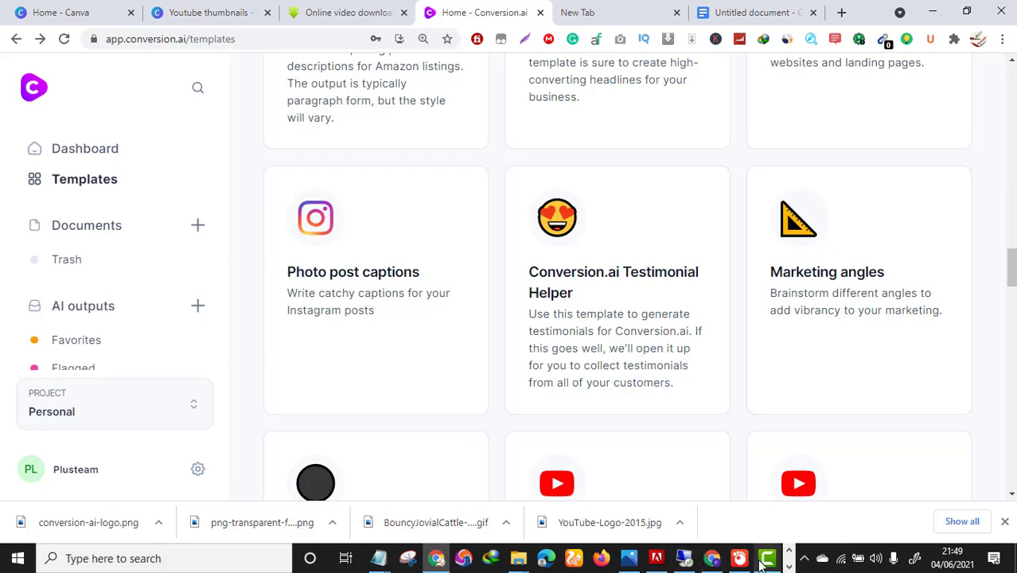
{"action": "left_click", "coordinate": [385, 559]}
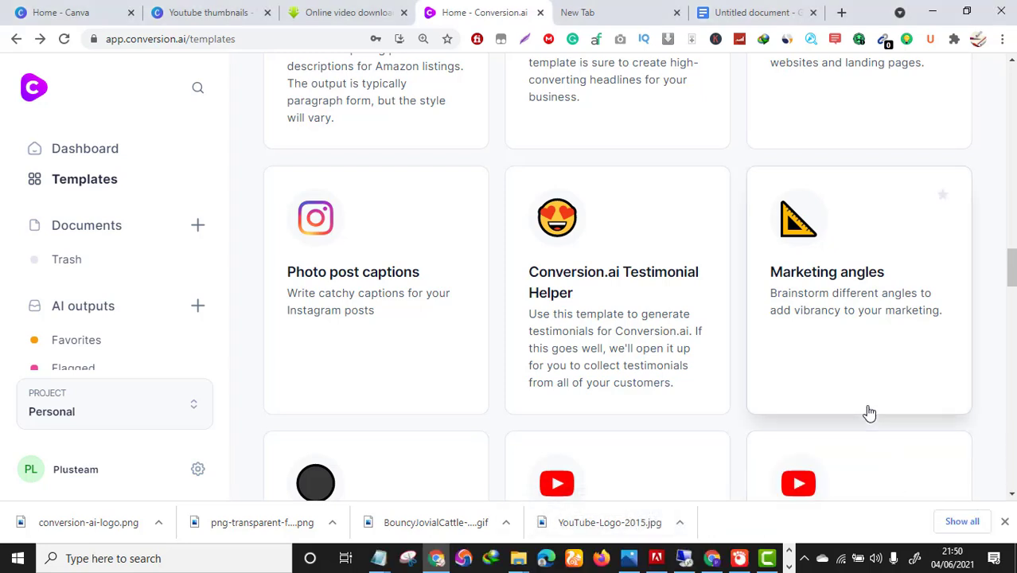
{"action": "scroll", "coordinate": [870, 413], "scroll_direction": "down", "scroll_amount": 1}
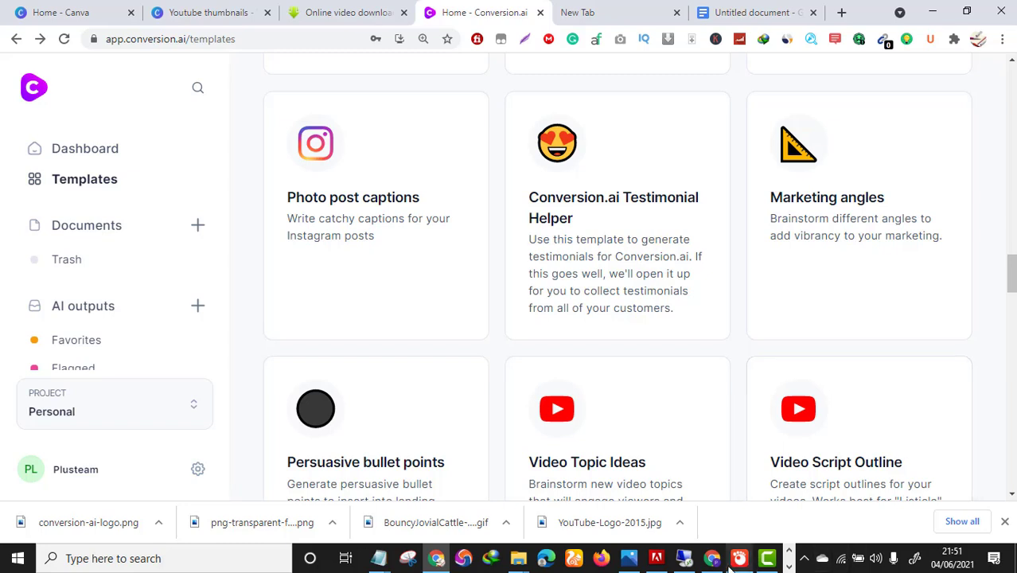
{"action": "left_click", "coordinate": [790, 566]}
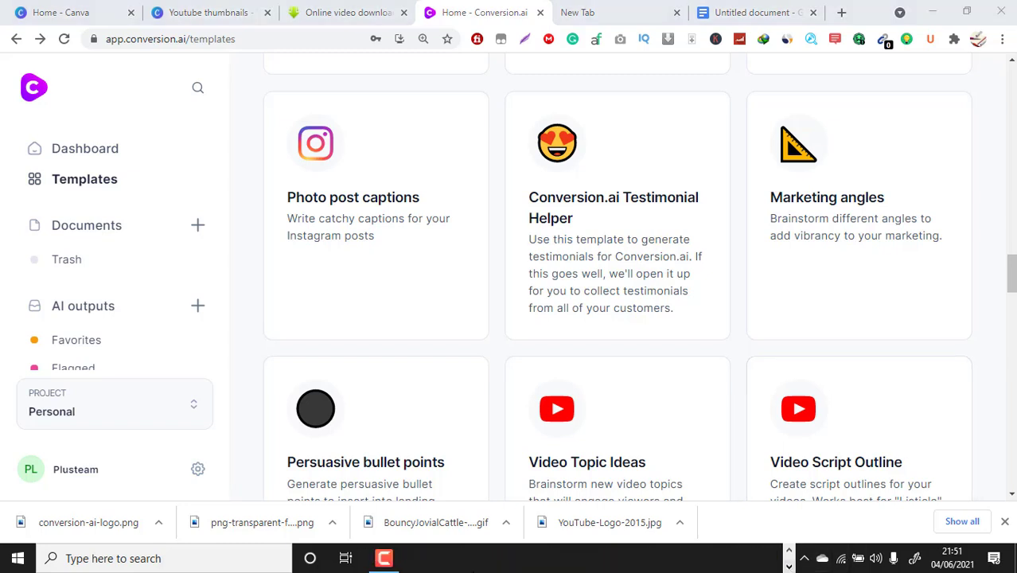
{"action": "left_click", "coordinate": [395, 562]}
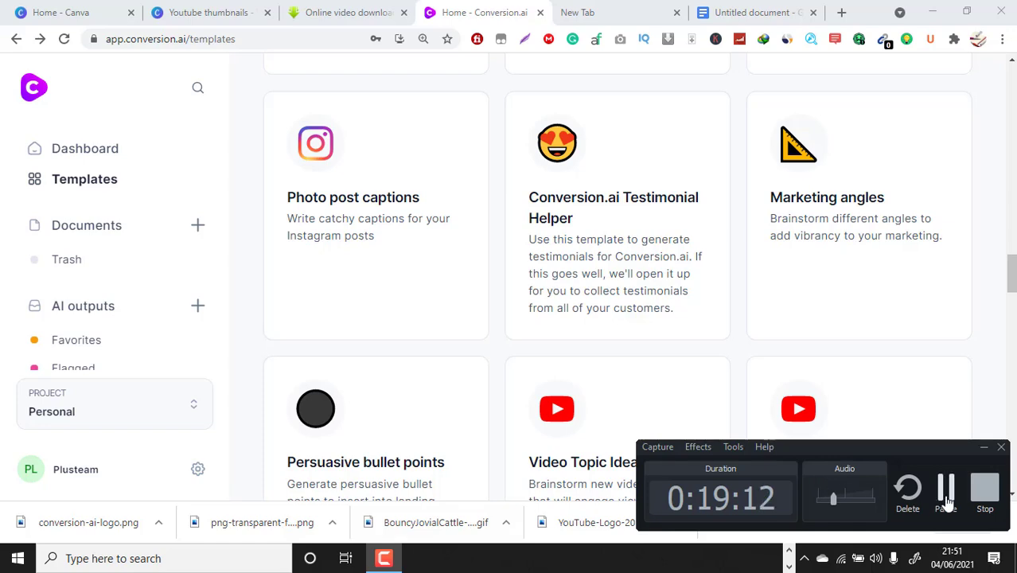
{"action": "left_click", "coordinate": [984, 491]}
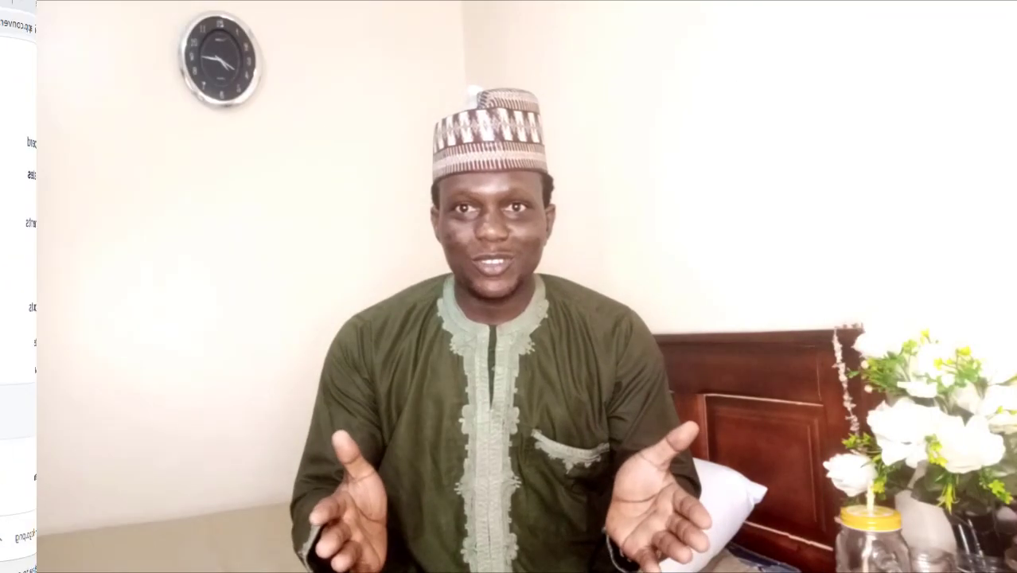